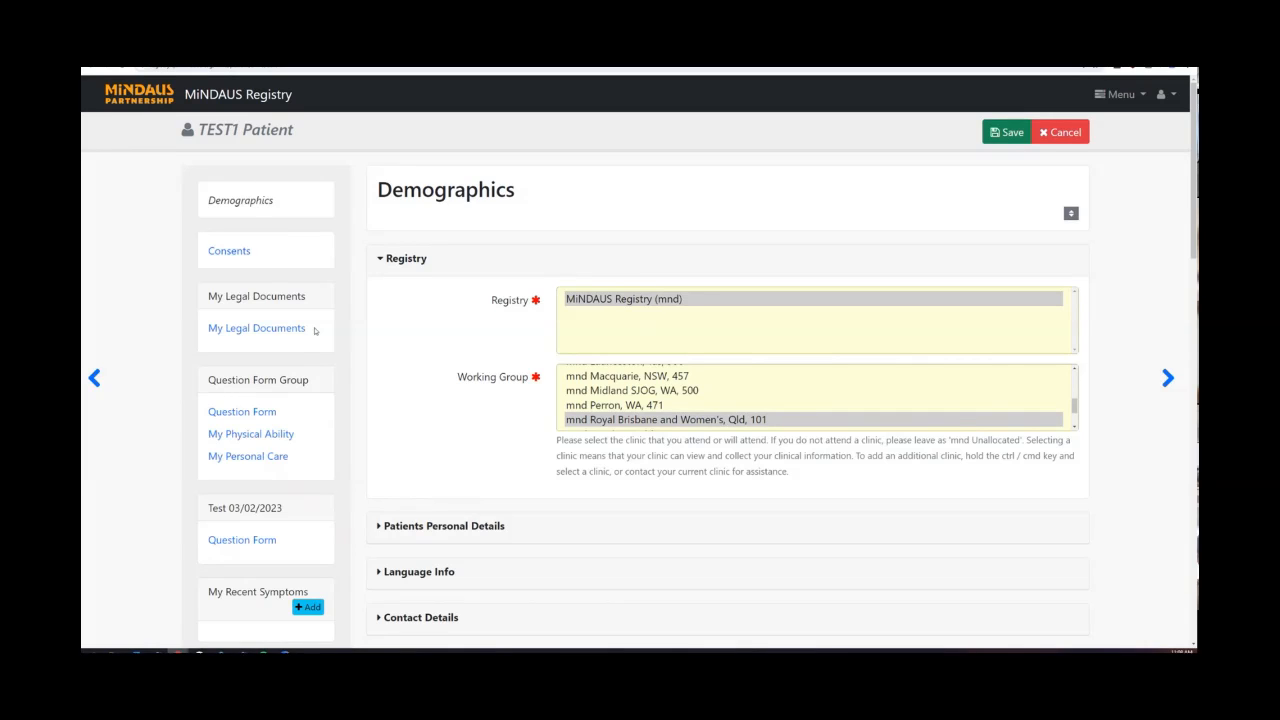
Scroll down the sidebar to the carer's support needs questionnaire link.
scroll(314, 330, "down", 5)
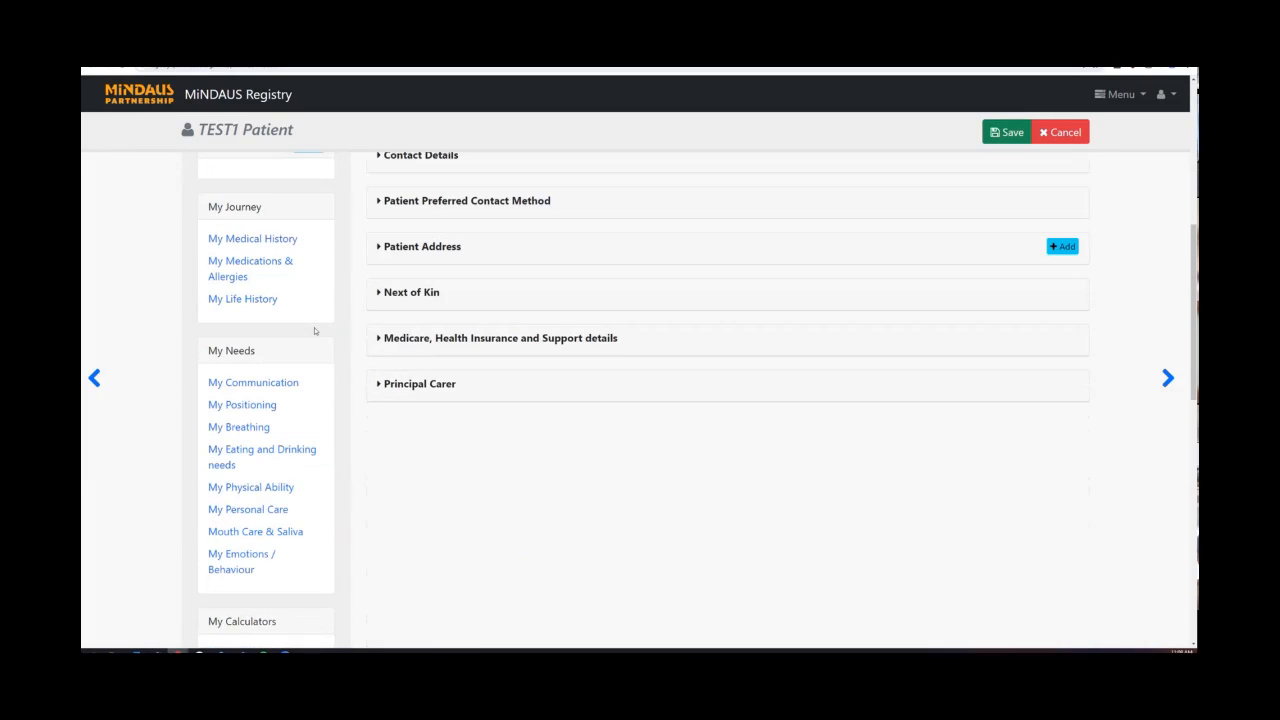
scroll(314, 330, "down", 6)
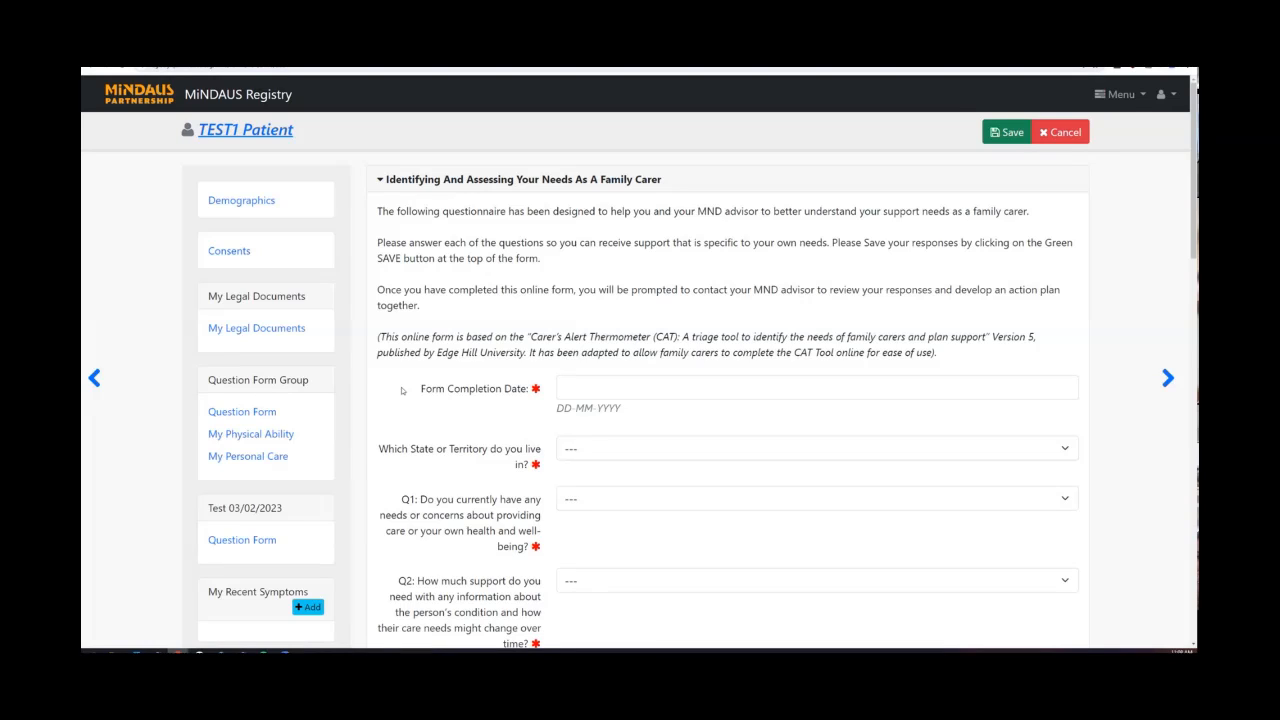
scroll(638, 203, "down", 1)
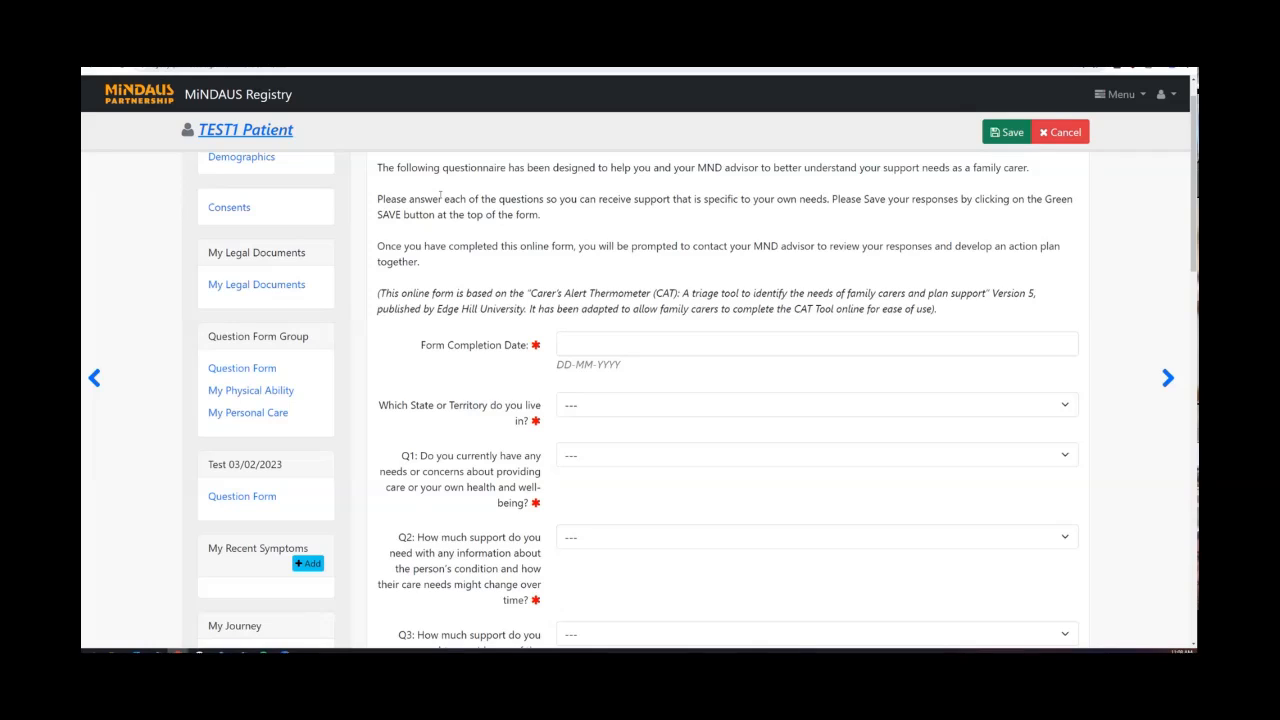
scroll(440, 196, "up", 1)
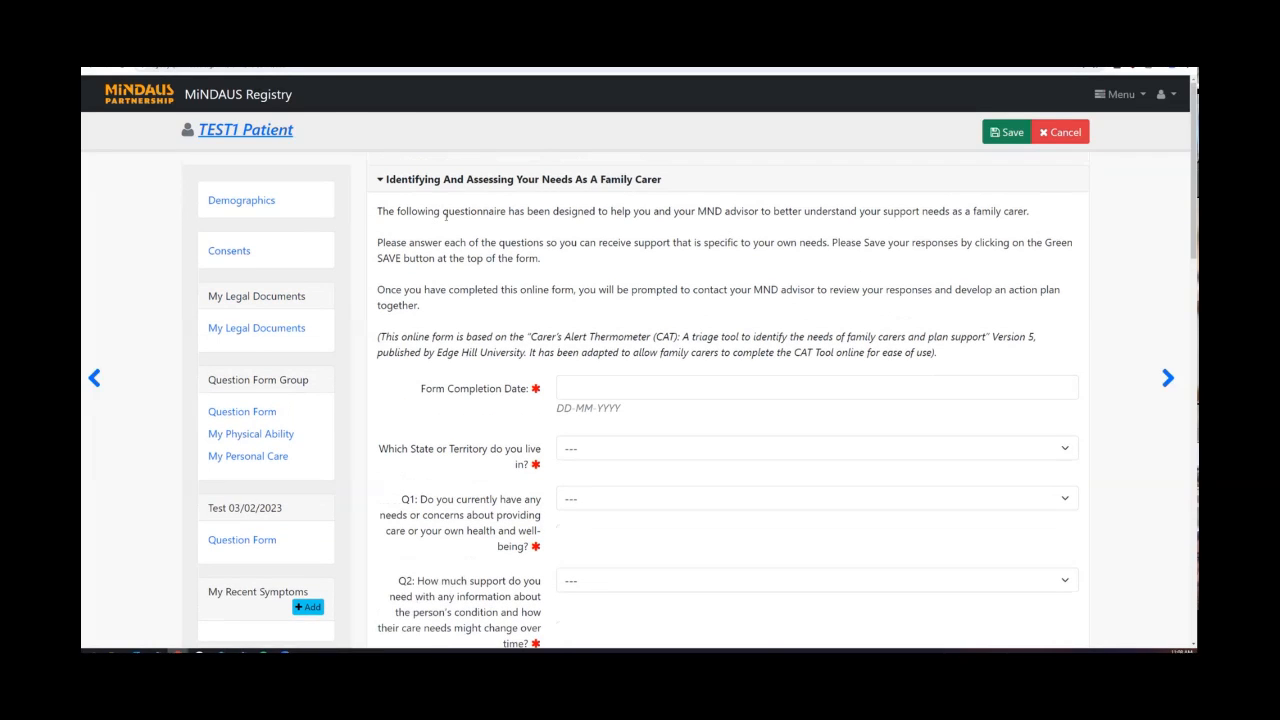
scroll(449, 216, "down", 1)
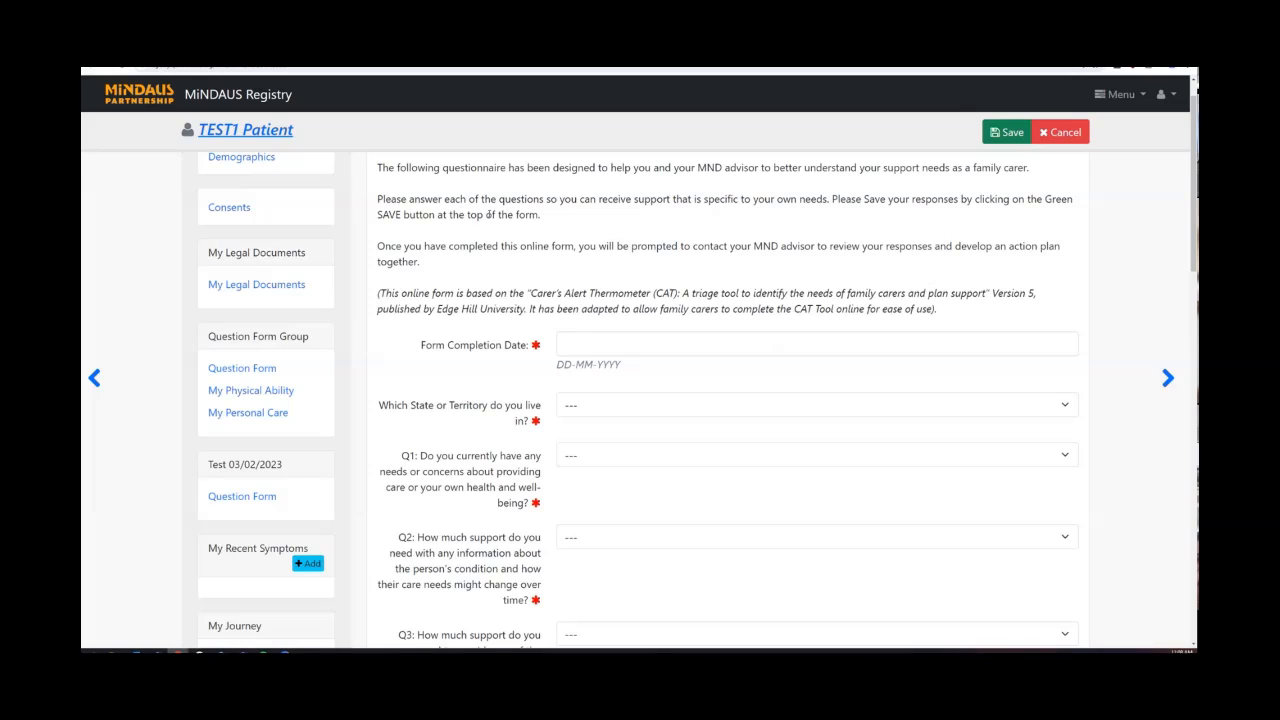
scroll(488, 214, "down", 2)
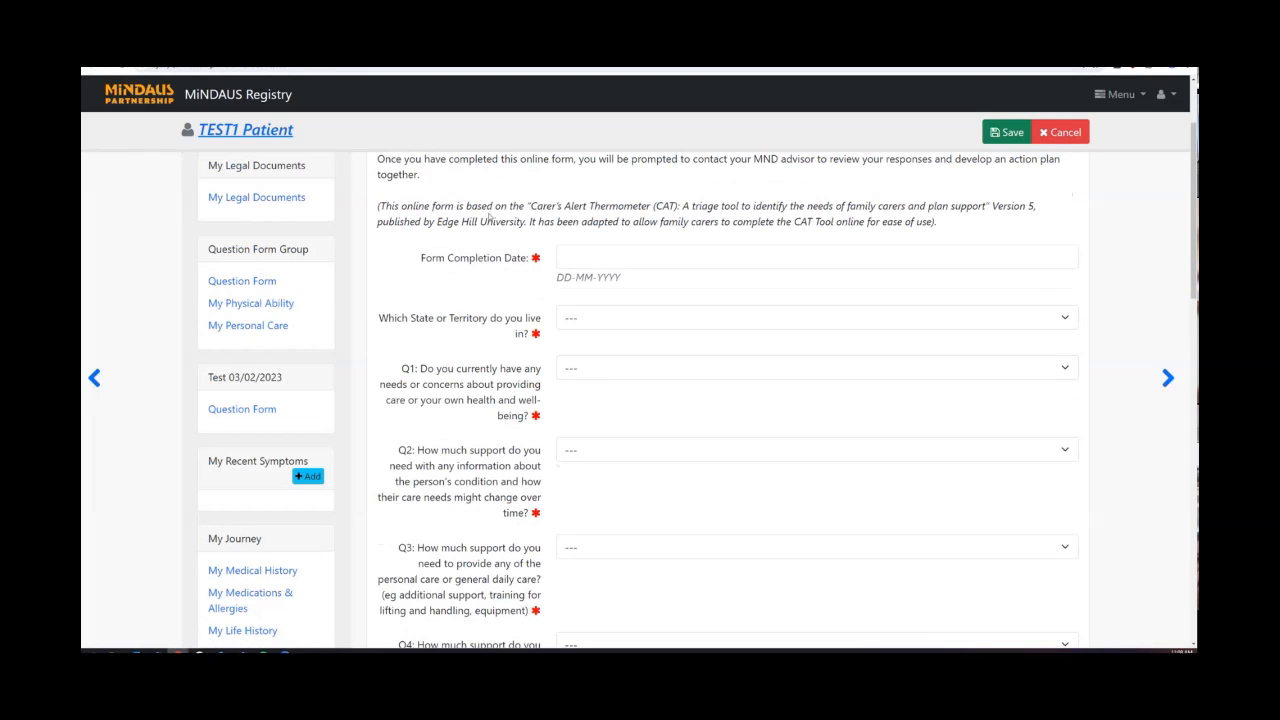
scroll(488, 218, "down", 1)
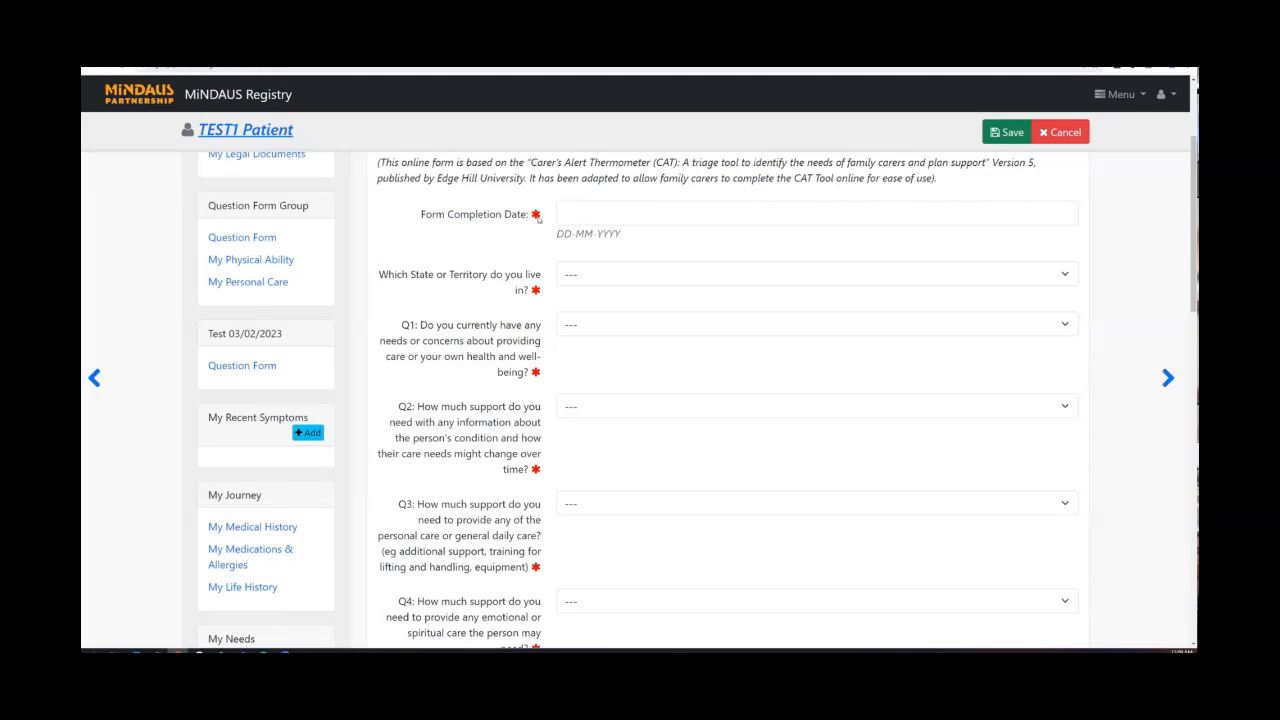
Pick 2 May 2024 as the Form Completion Date in the calendar.
left_click(596, 216)
left_click(934, 278)
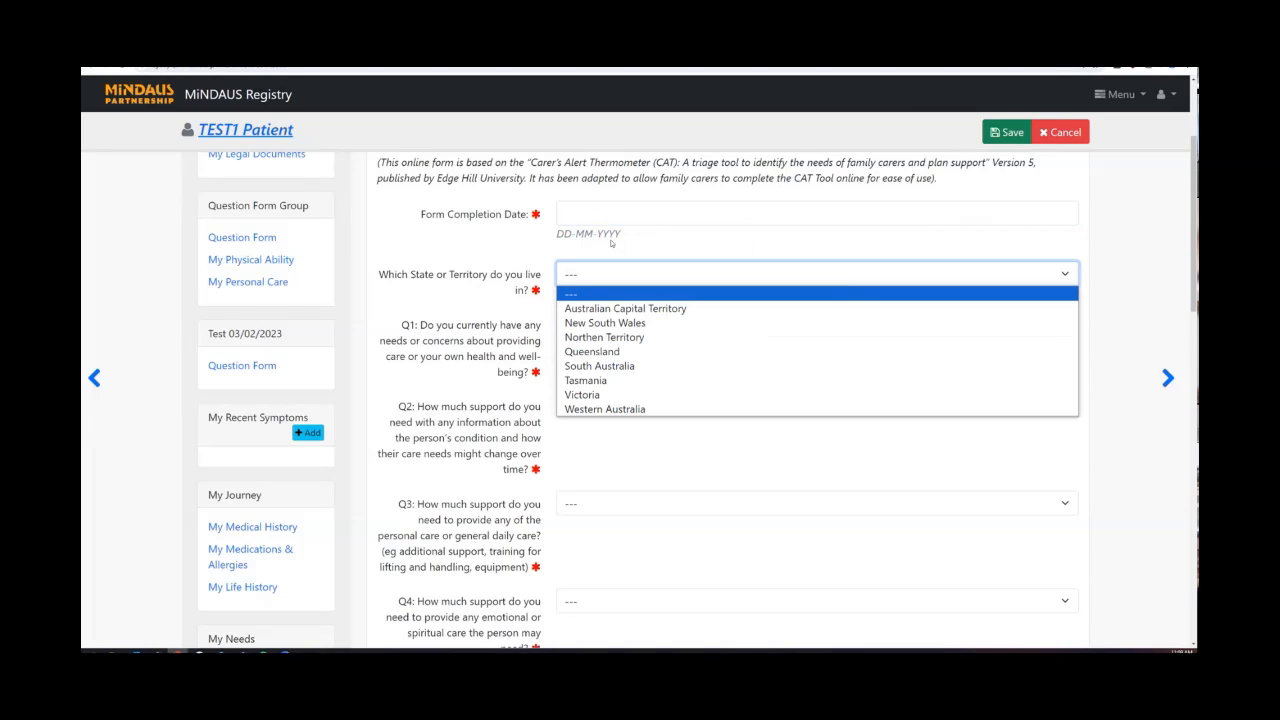
left_click(611, 215)
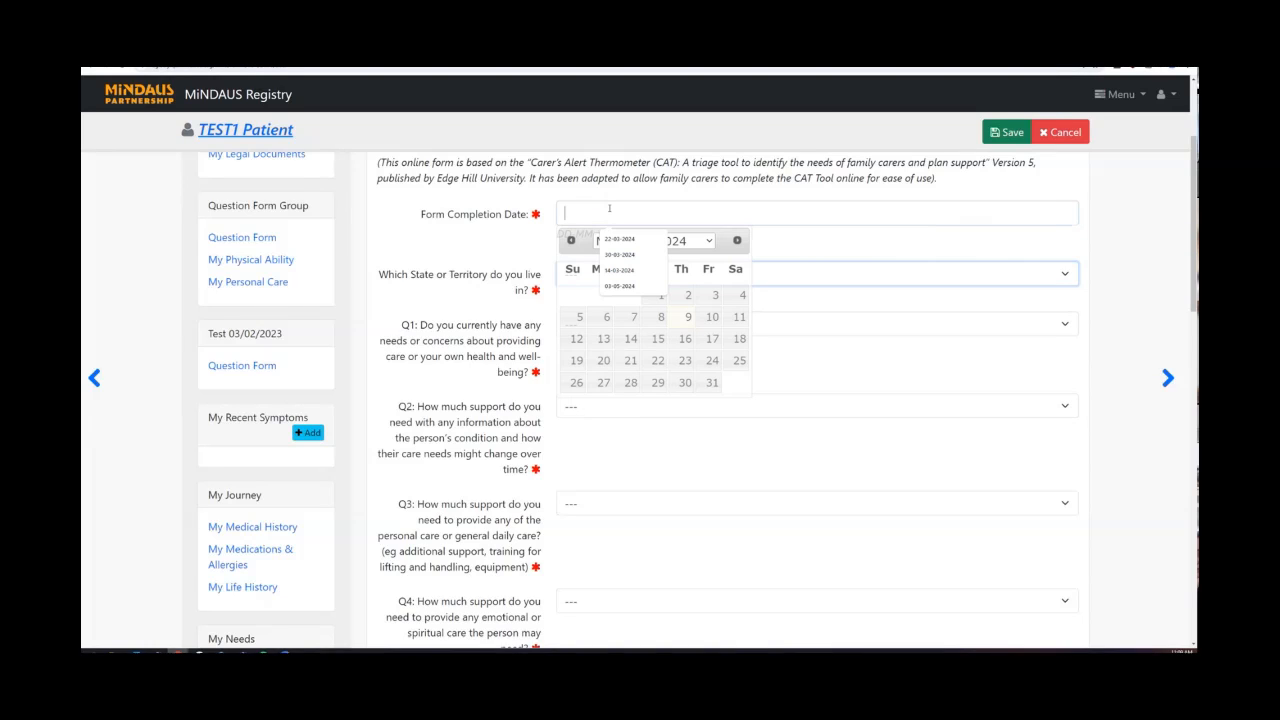
left_click(678, 298)
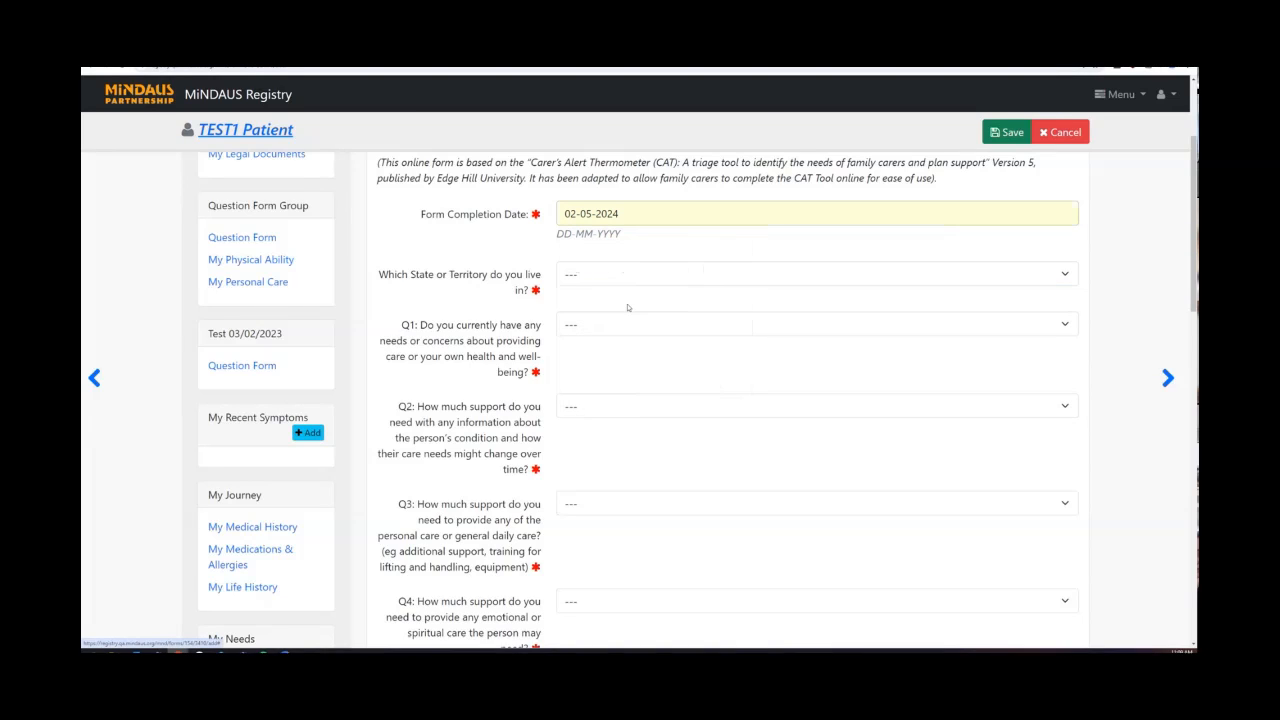
left_click(588, 214)
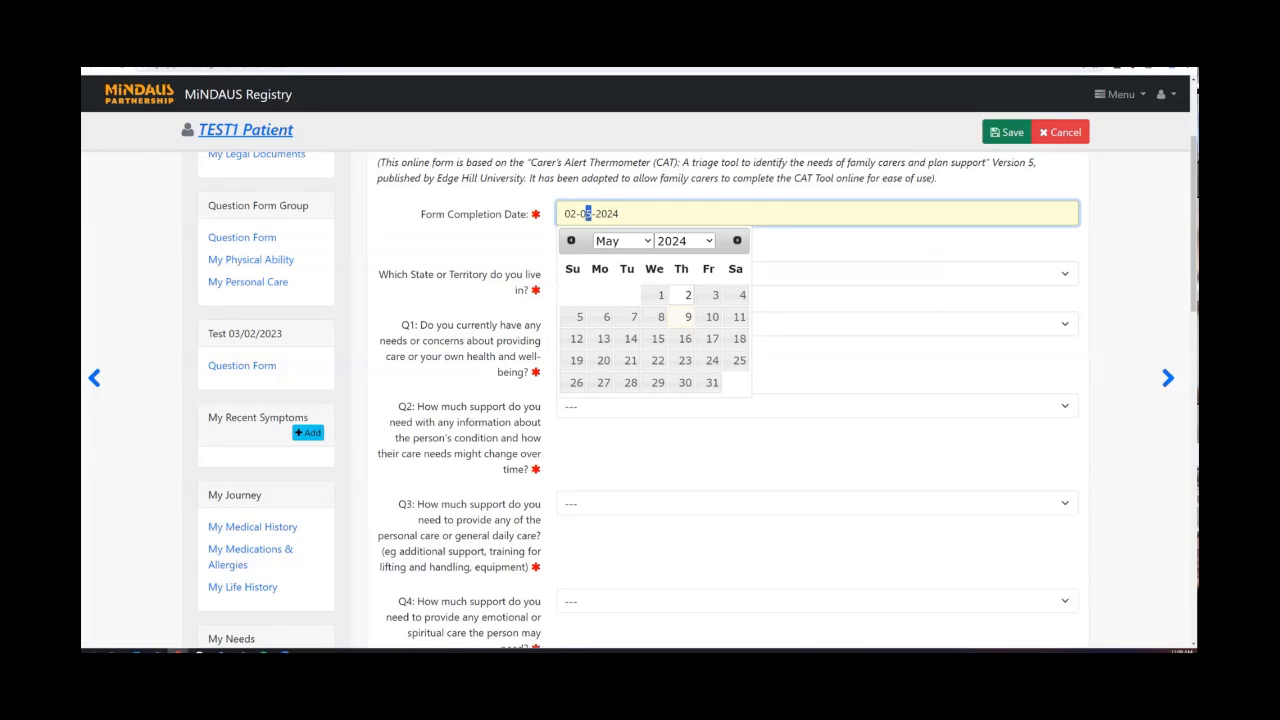
left_click(623, 241)
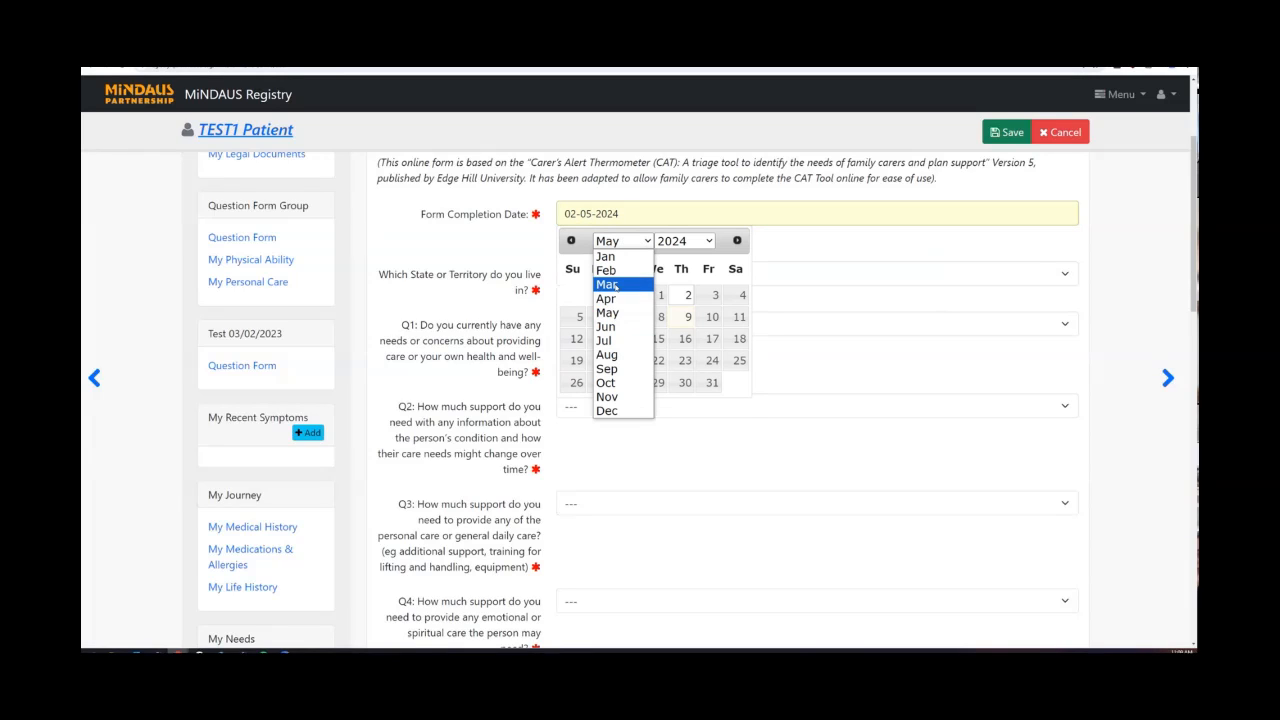
left_click(610, 285)
left_click(794, 251)
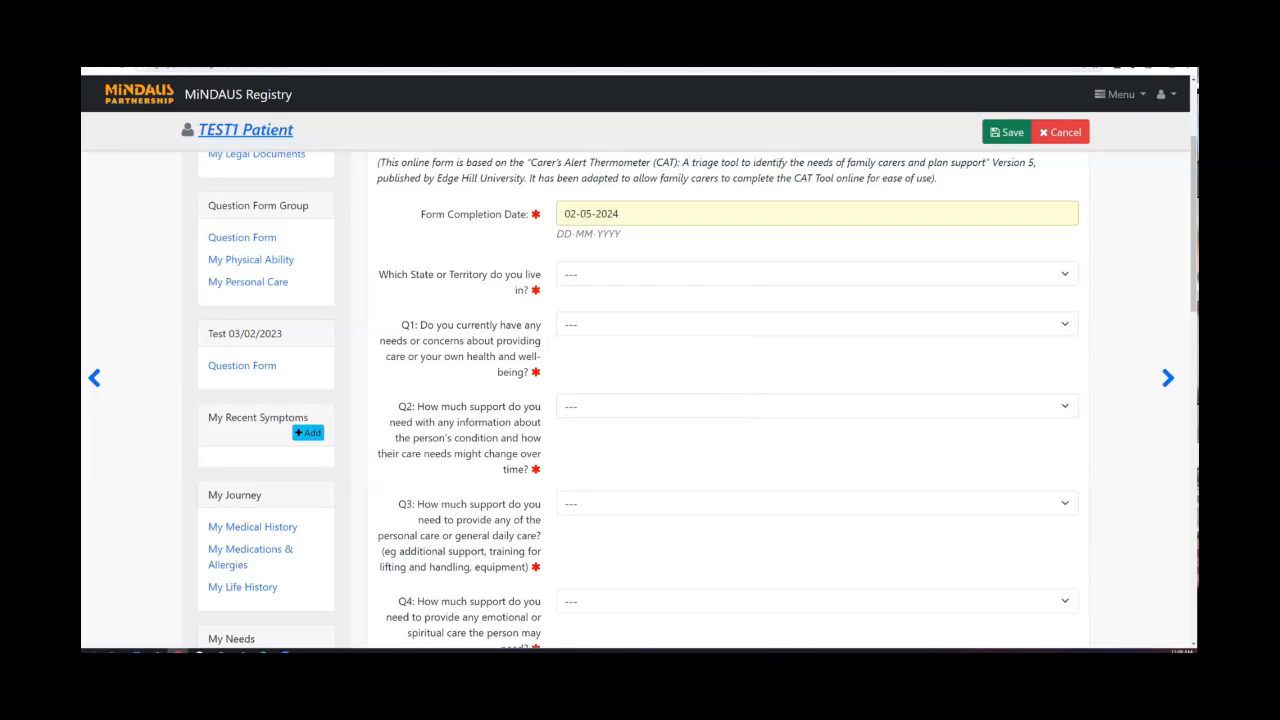
Reconfirm 2 May 2024 as the completion date and choose Queensland as State or Territory.
left_click(588, 214)
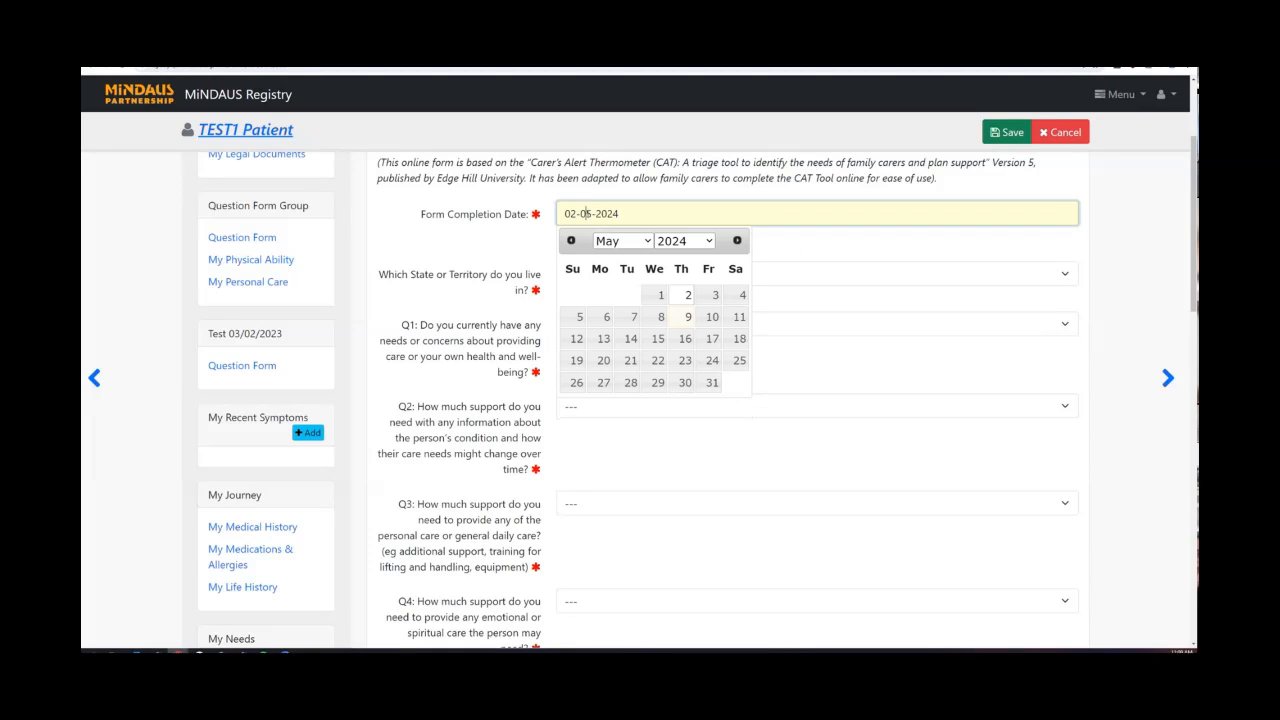
left_click(630, 246)
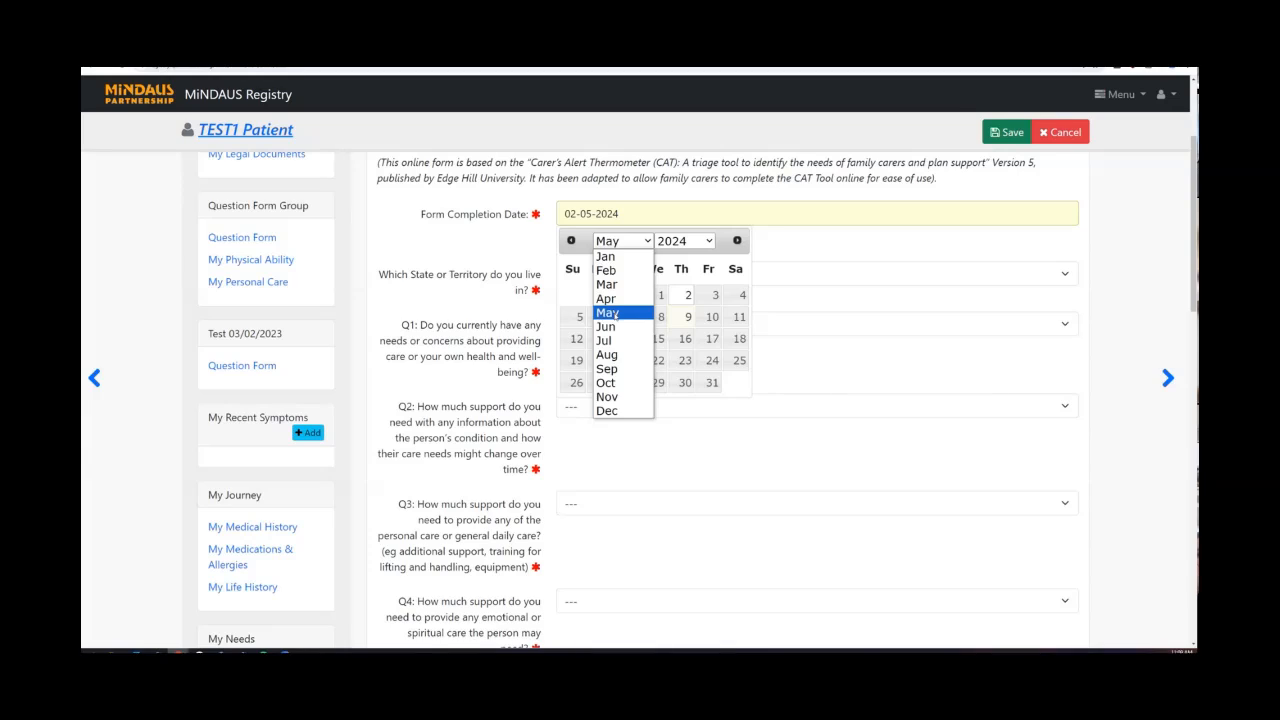
left_click(612, 313)
left_click(684, 296)
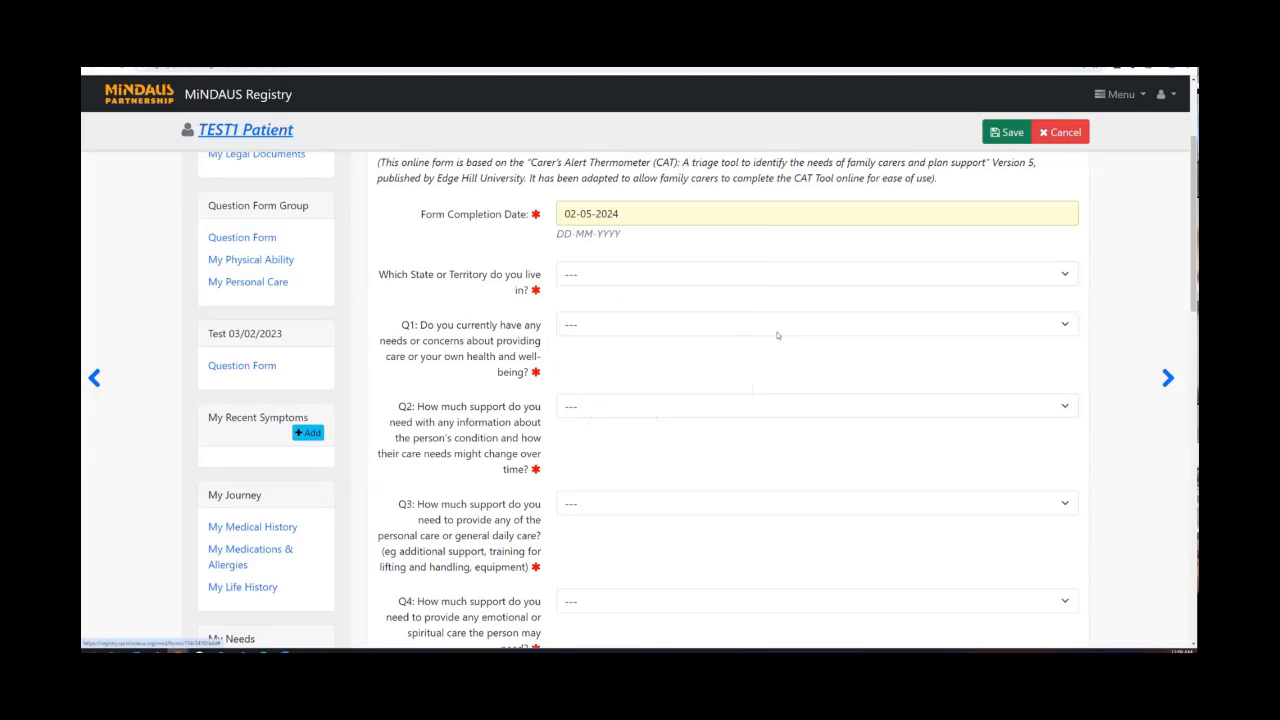
left_click(598, 272)
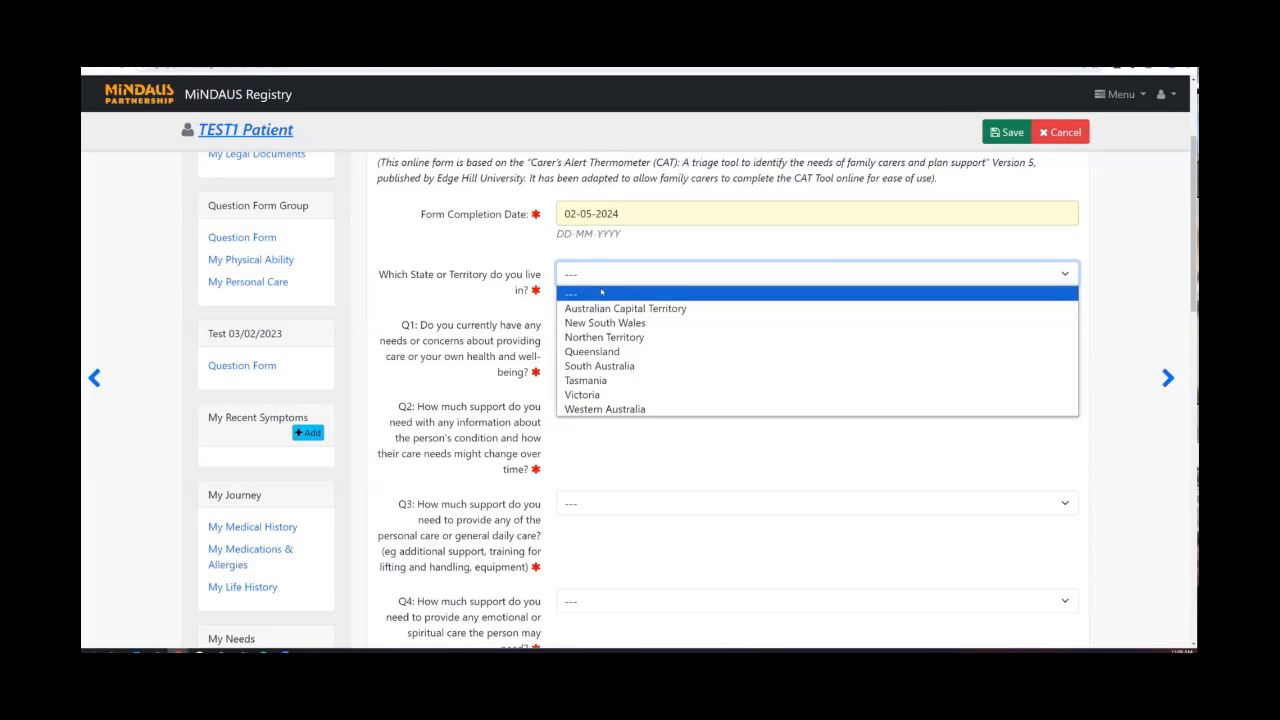
left_click(606, 352)
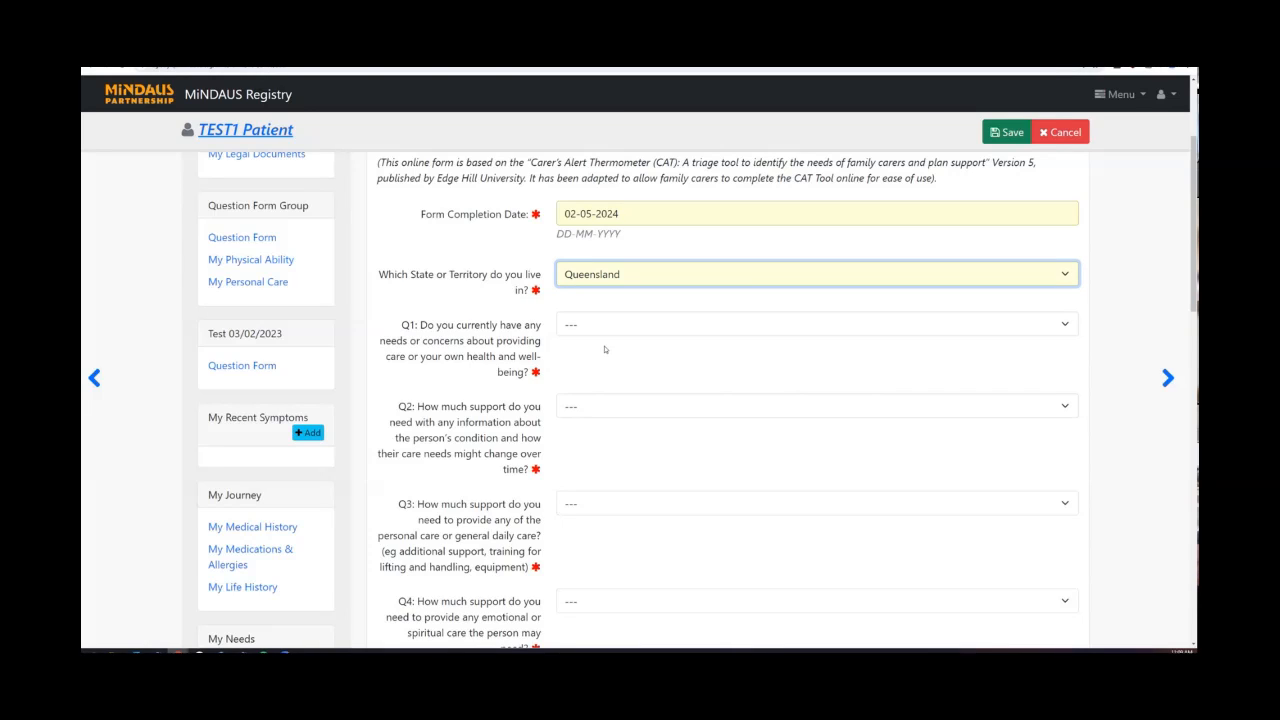
Choose Yes for Q1 and 1. Low Need for the Q2 information support rating.
scroll(589, 325, "down", 1)
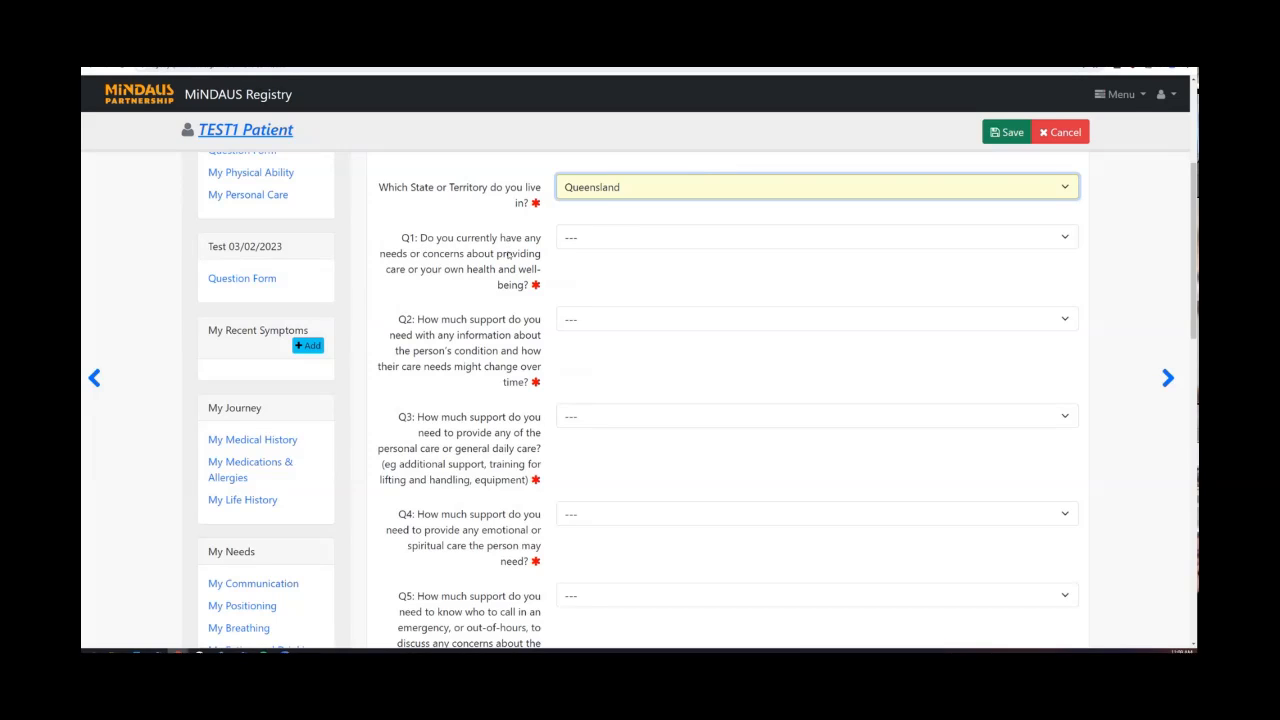
left_click(622, 242)
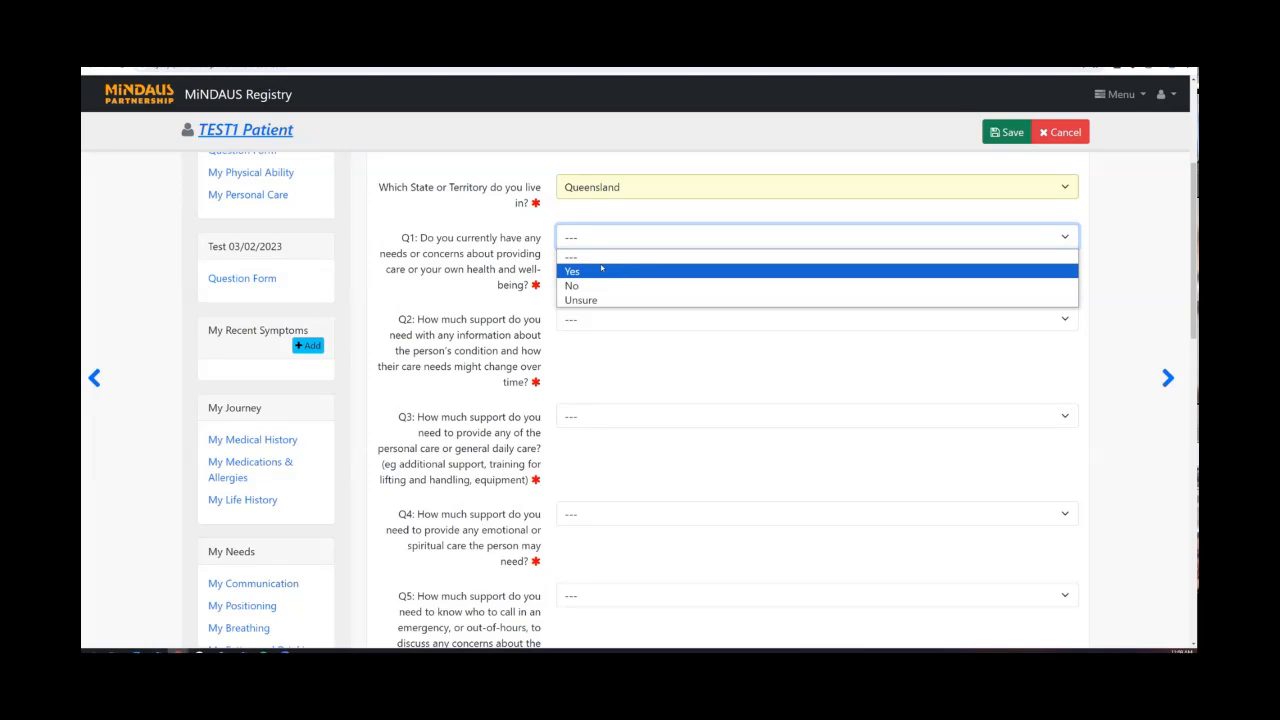
left_click(601, 268)
scroll(532, 335, "down", 1)
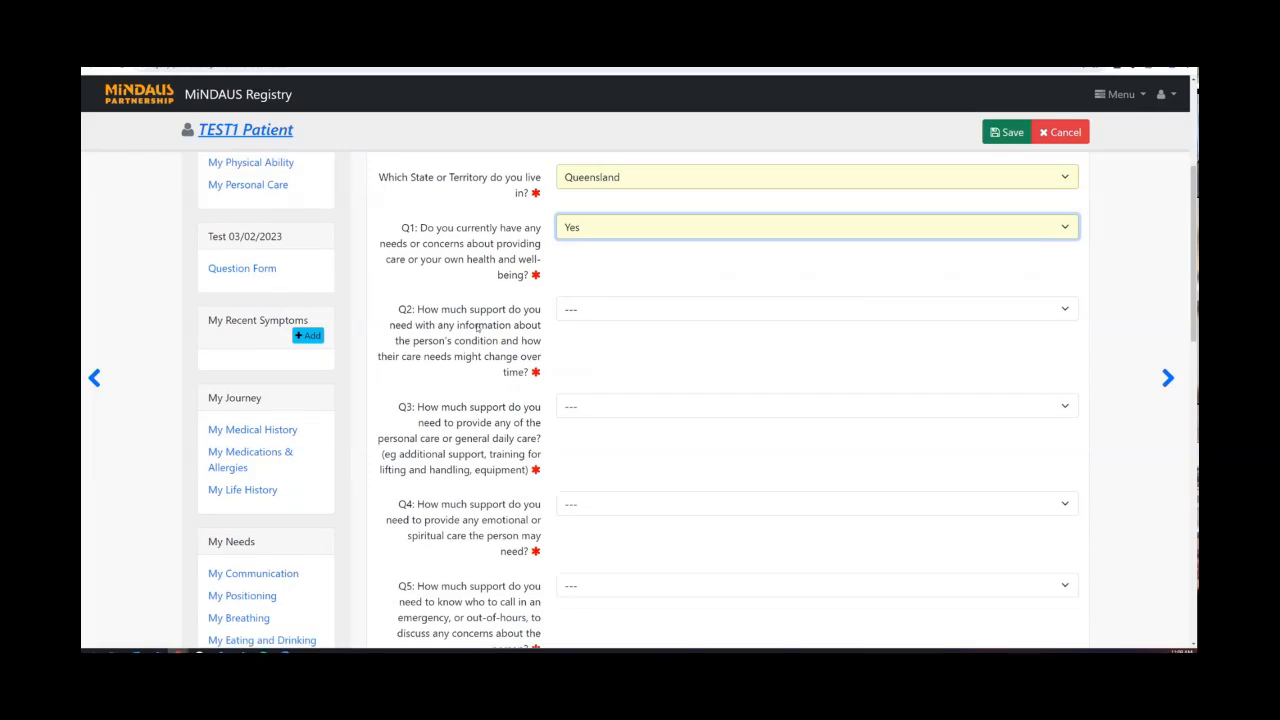
left_click(621, 278)
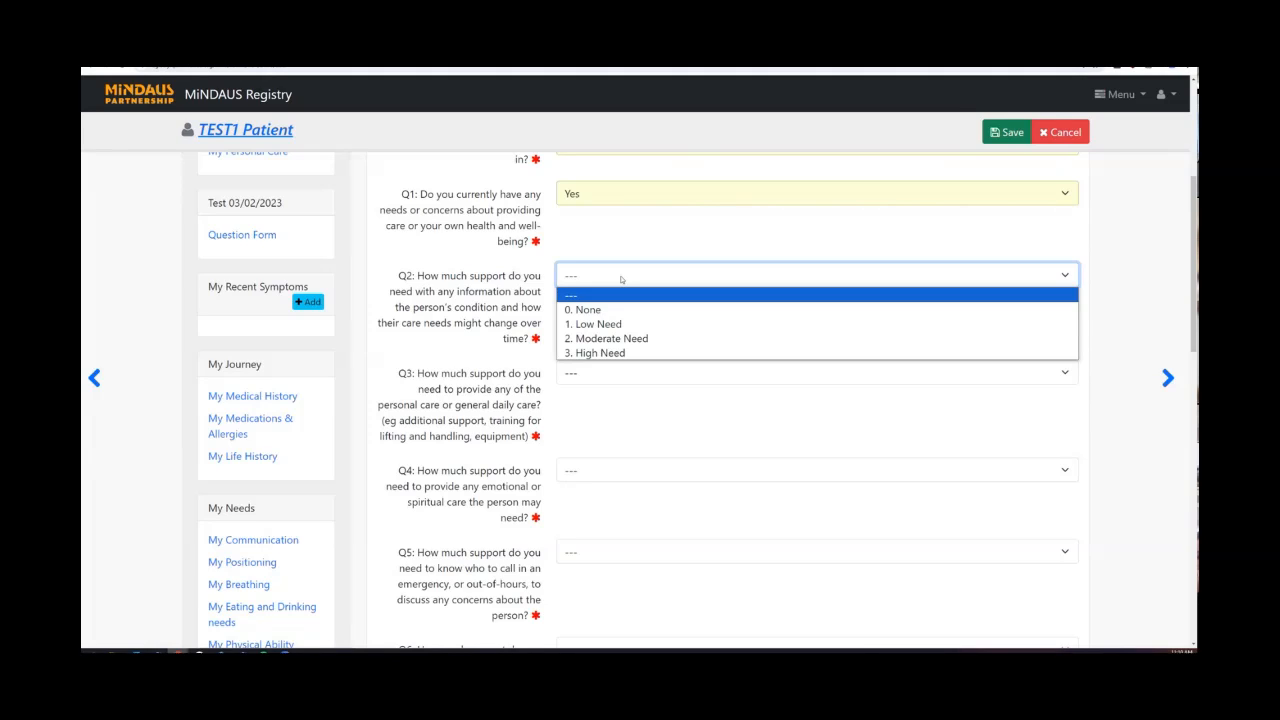
left_click(581, 324)
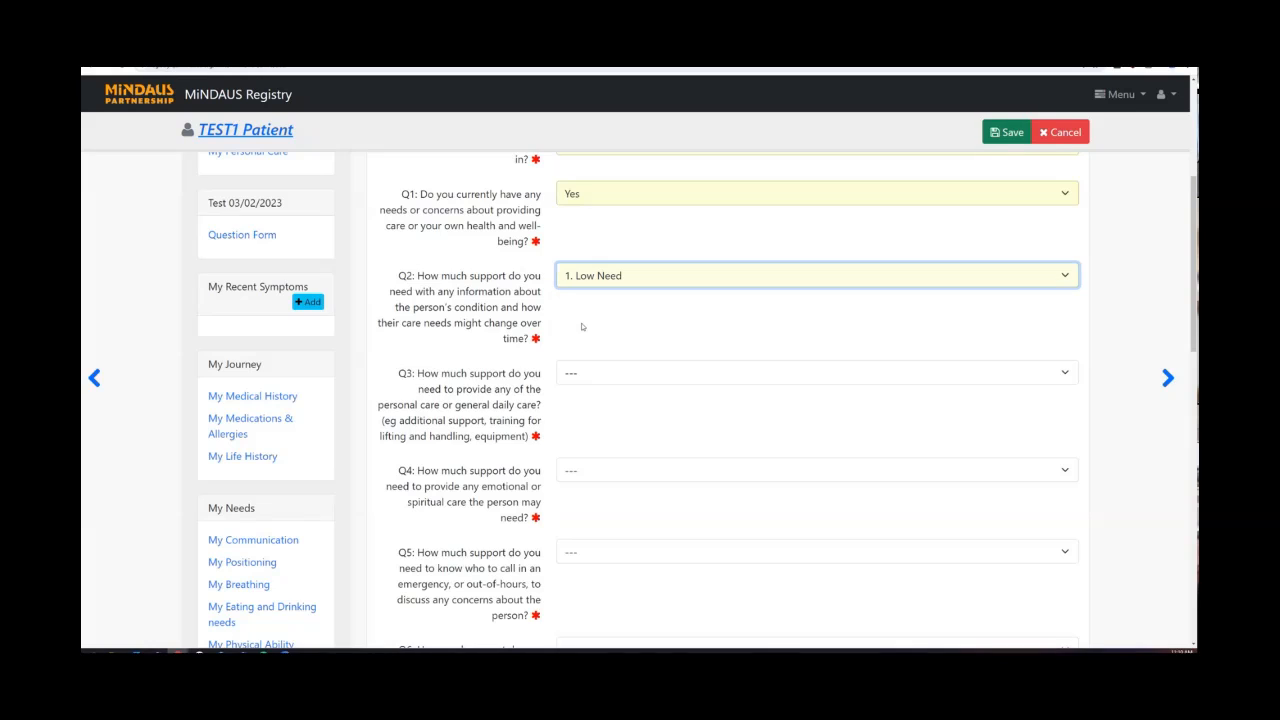
scroll(581, 326, "down", 1)
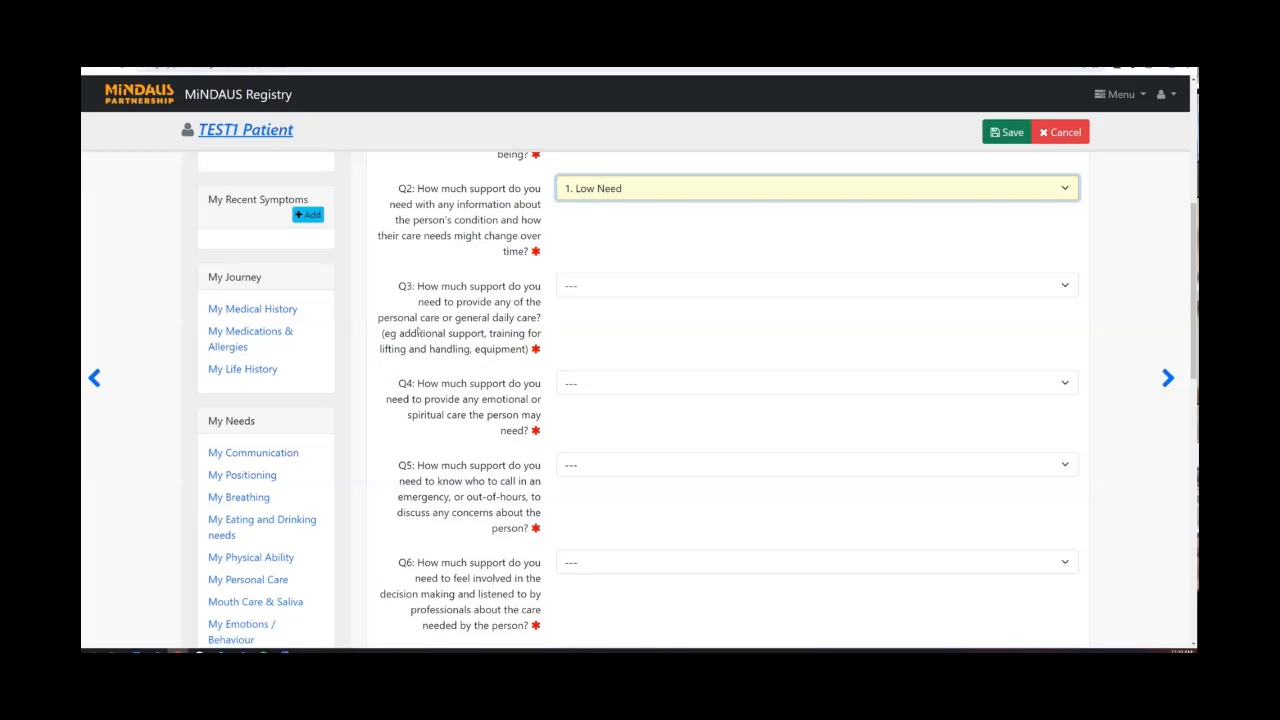
Rate Q3 as 1. Low Need, Q4 as 2. Moderate Need and Q5 as 0. None.
left_click(594, 290)
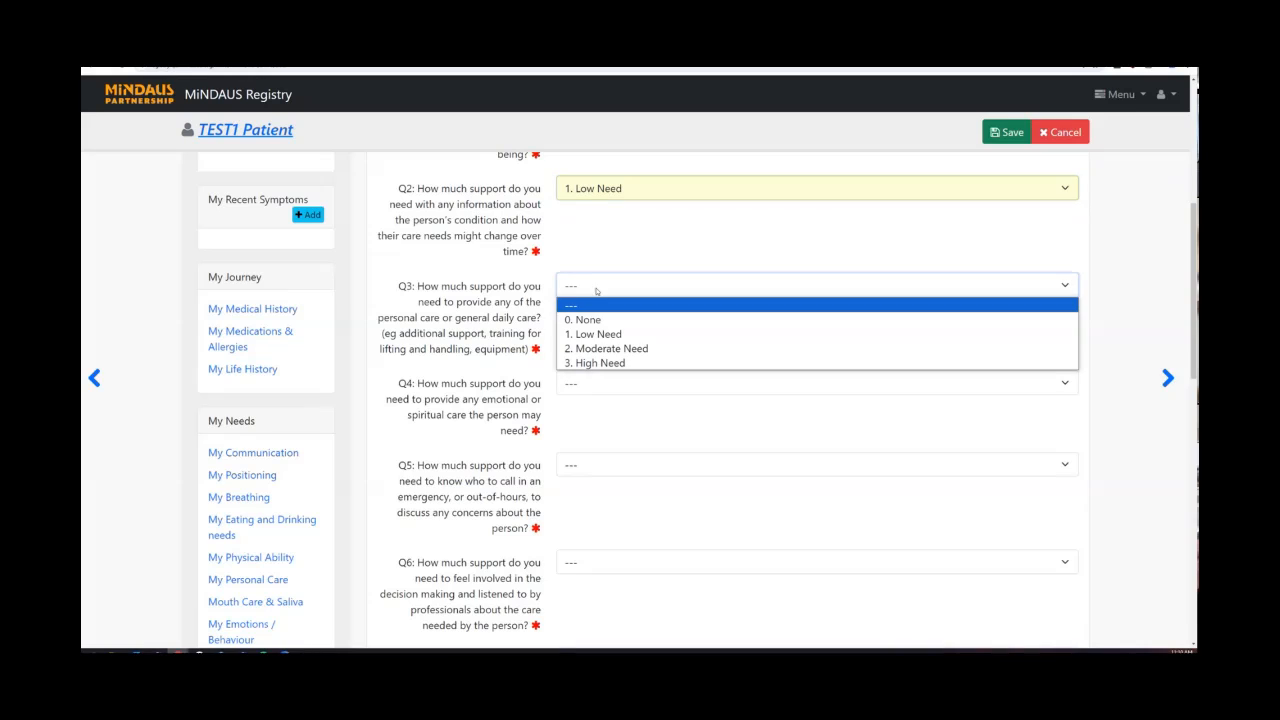
left_click(597, 334)
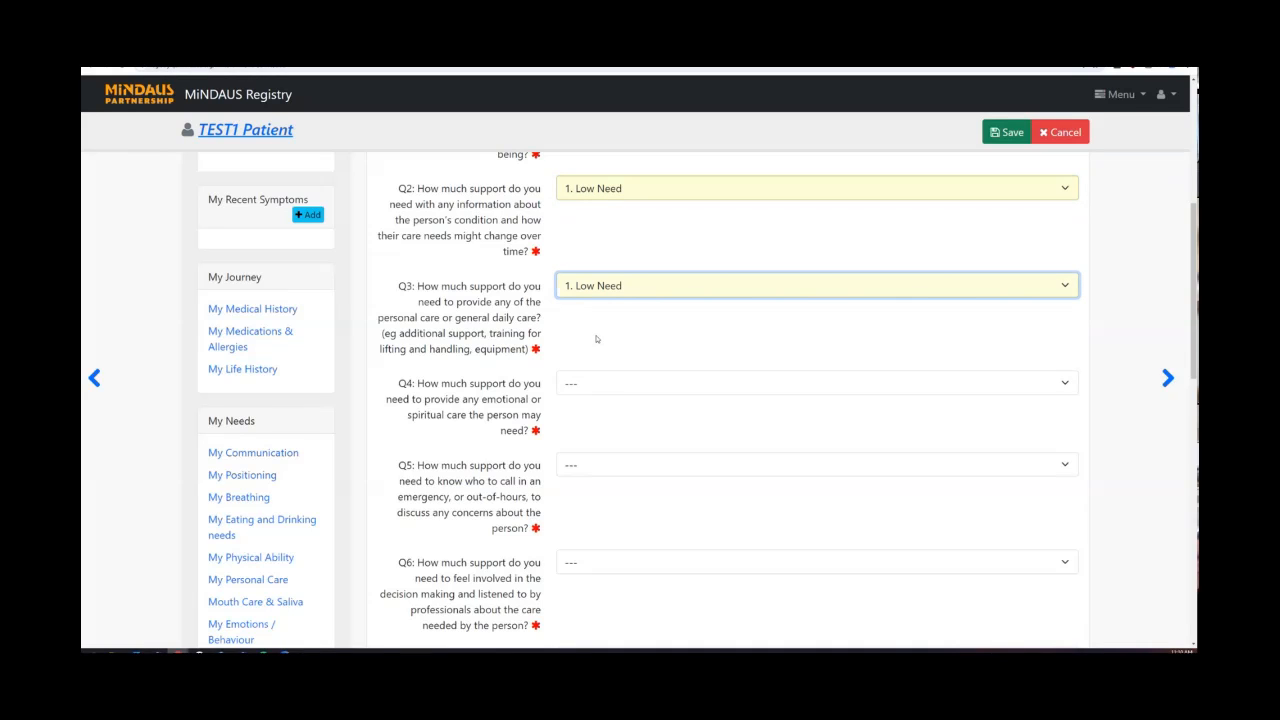
scroll(596, 339, "down", 1)
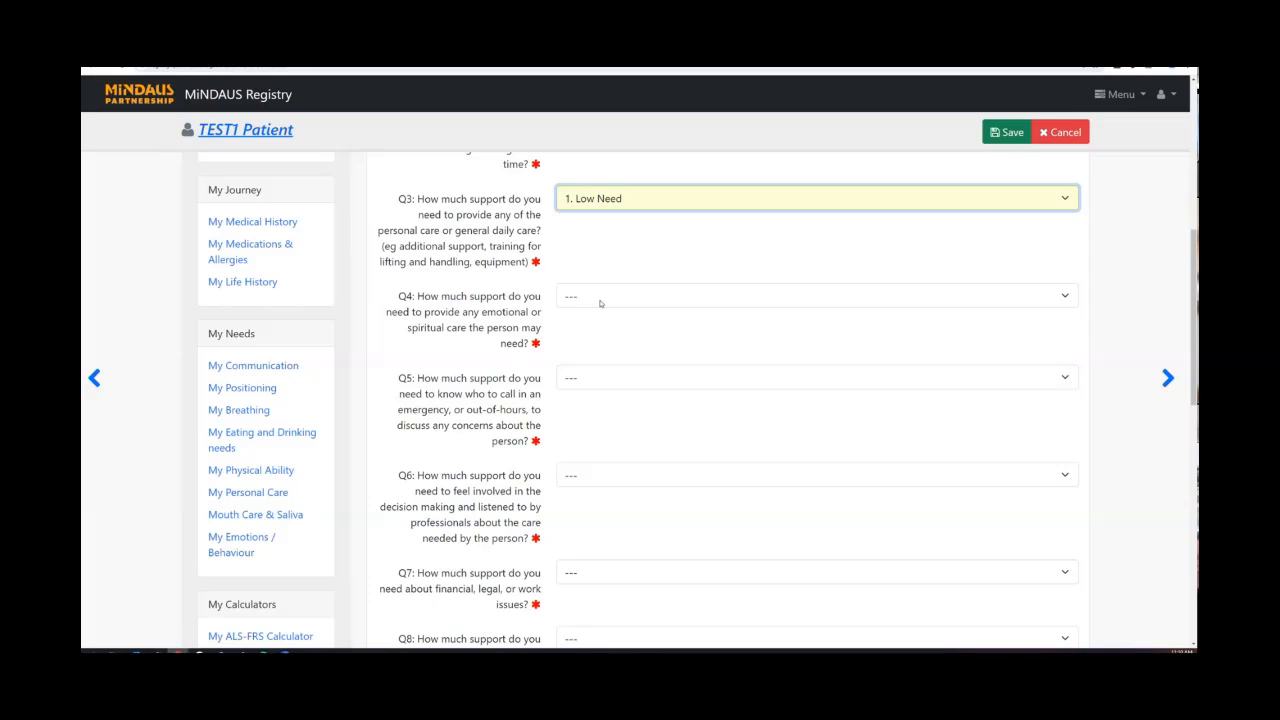
left_click(600, 301)
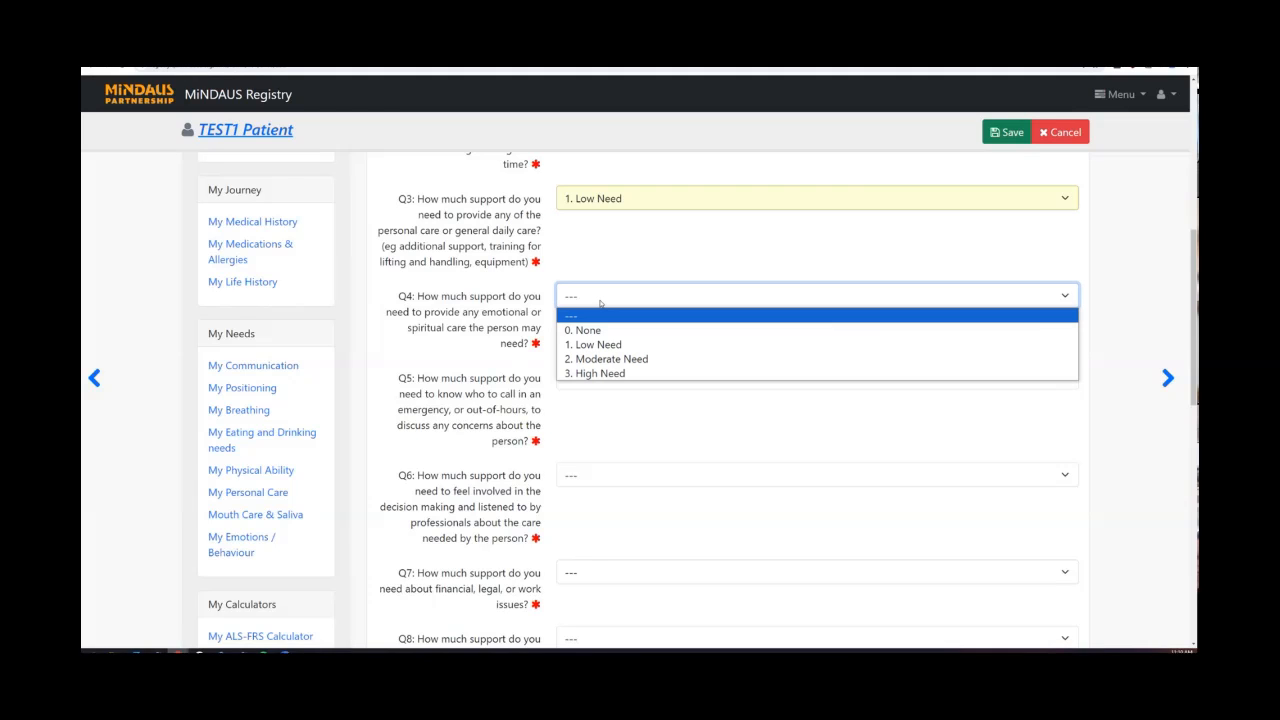
left_click(600, 358)
scroll(599, 360, "down", 1)
scroll(599, 360, "down", 1)
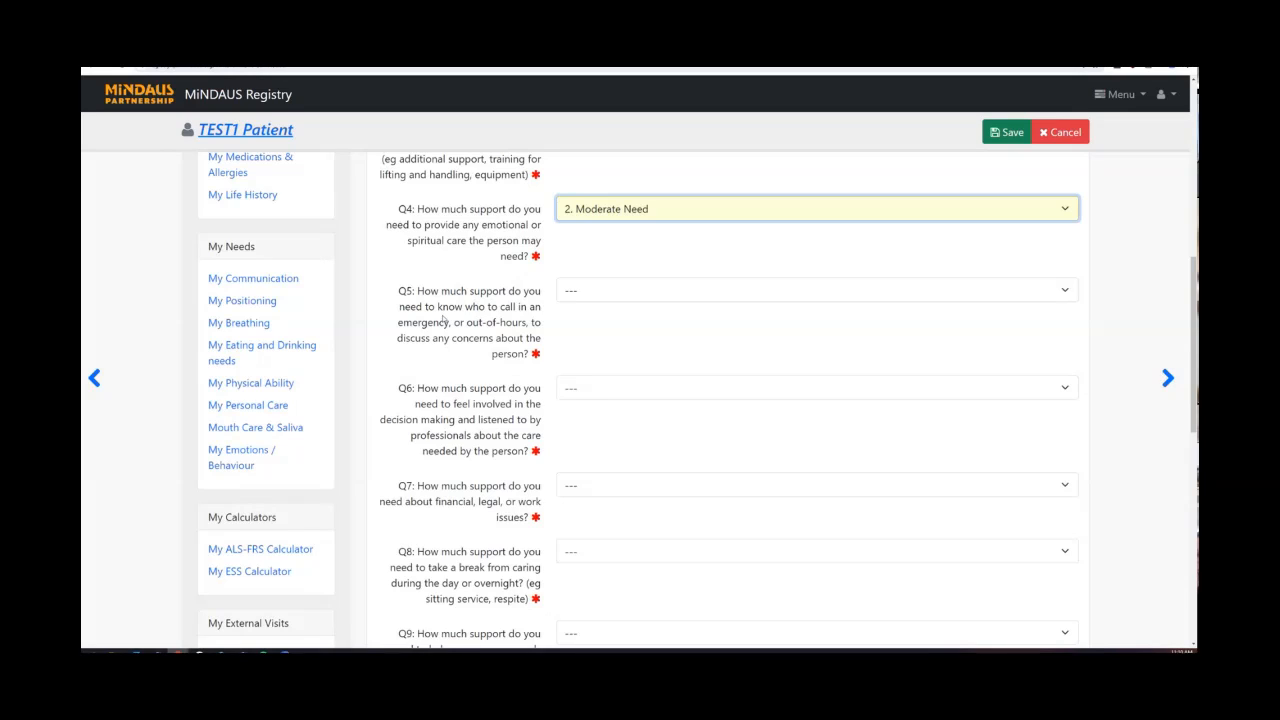
left_click(581, 297)
left_click(580, 326)
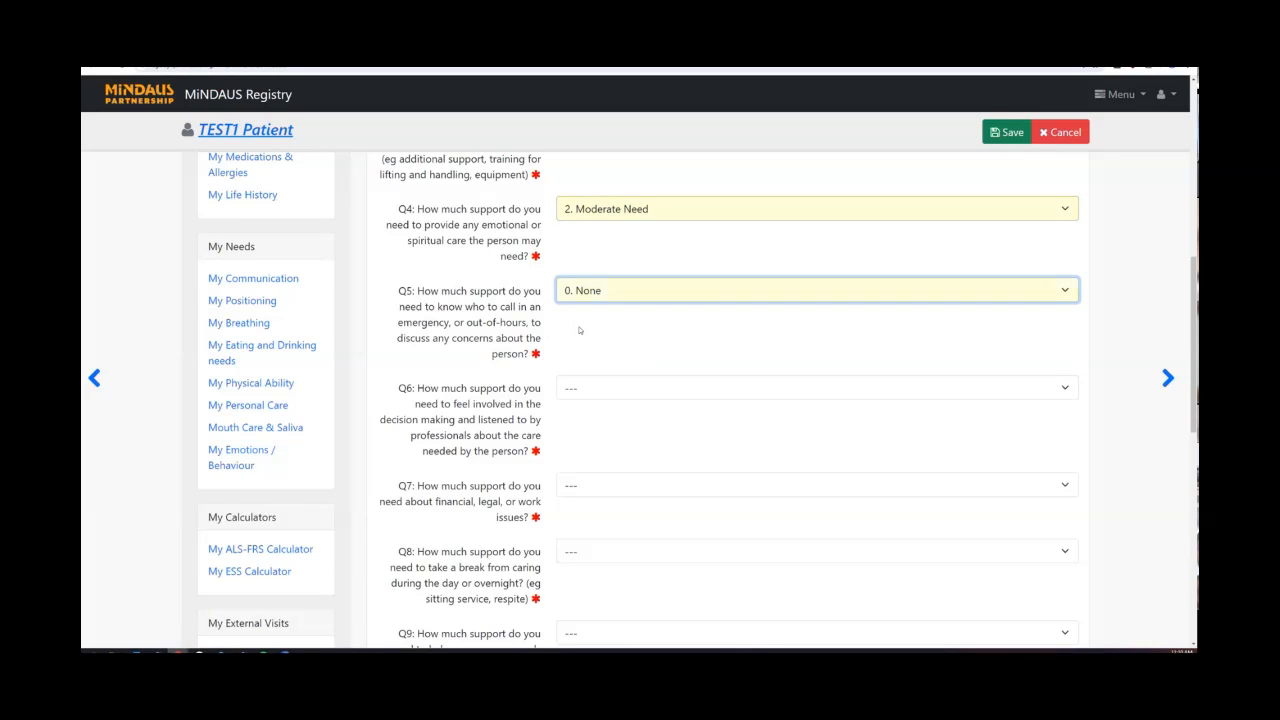
scroll(580, 329, "down", 1)
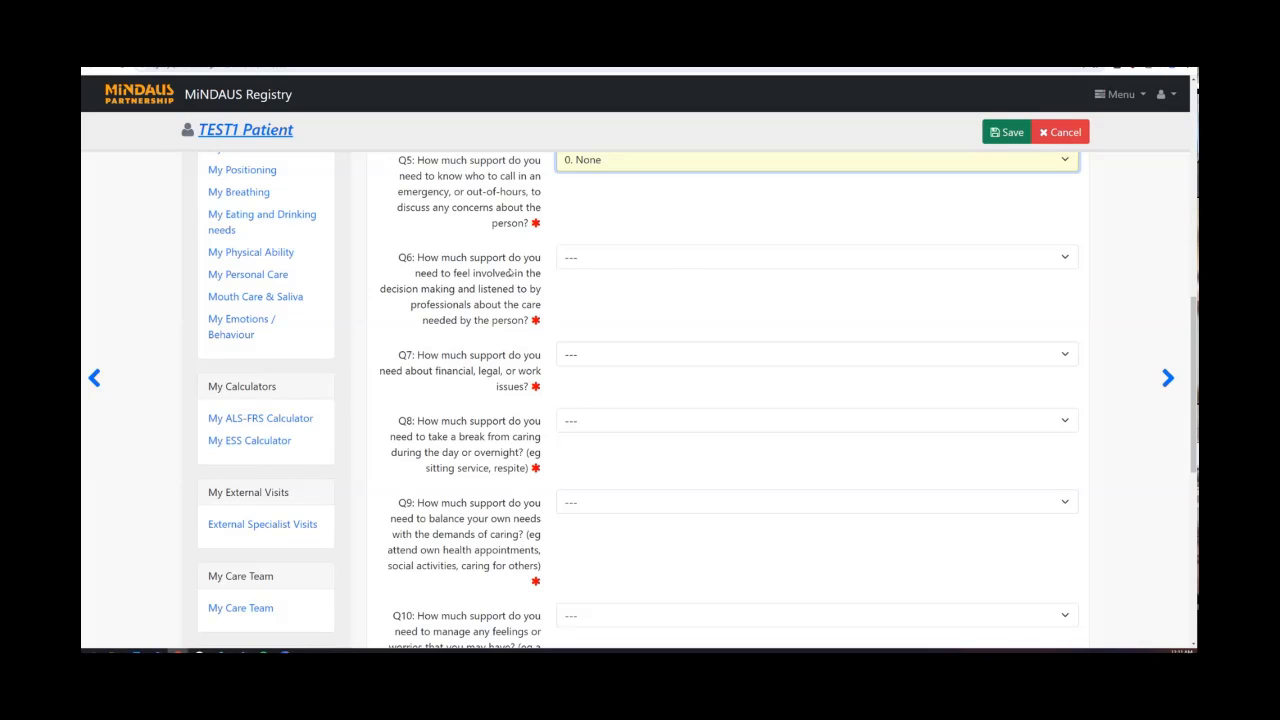
Answer Q6 2. Moderate Need, Q7 3. High Need and Q8 0. None.
left_click(669, 260)
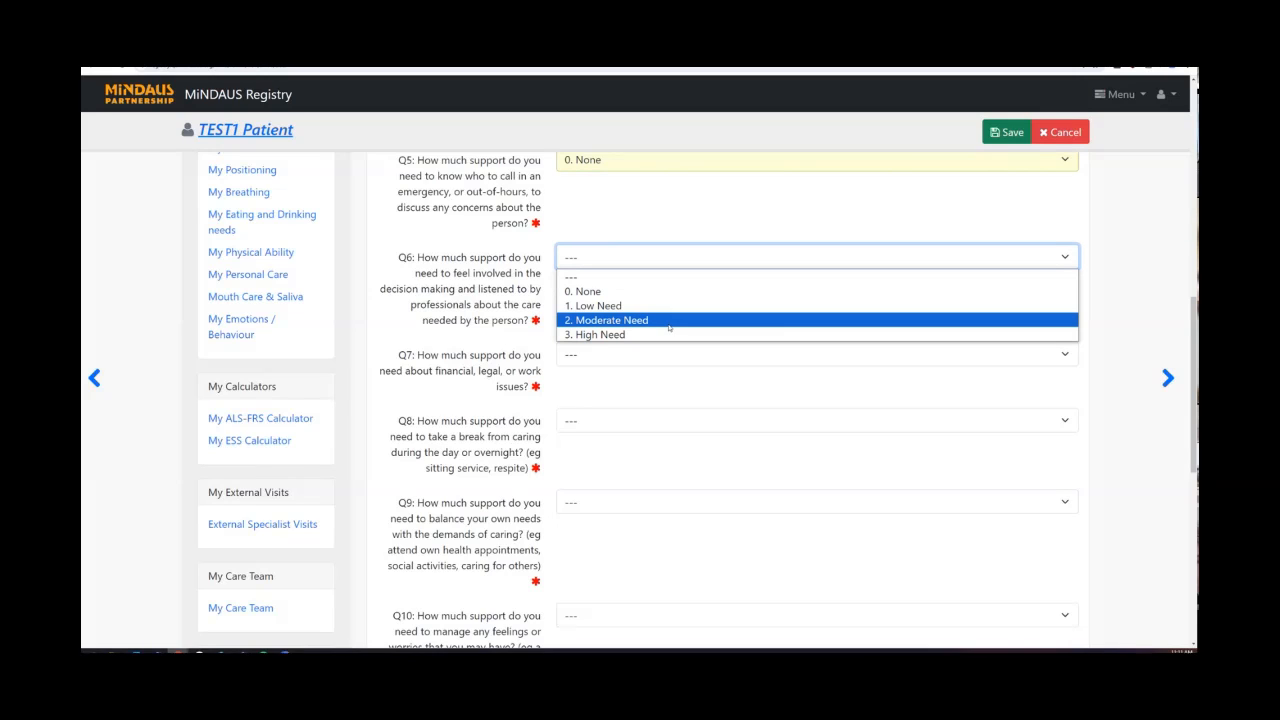
left_click(669, 320)
scroll(669, 325, "down", 2)
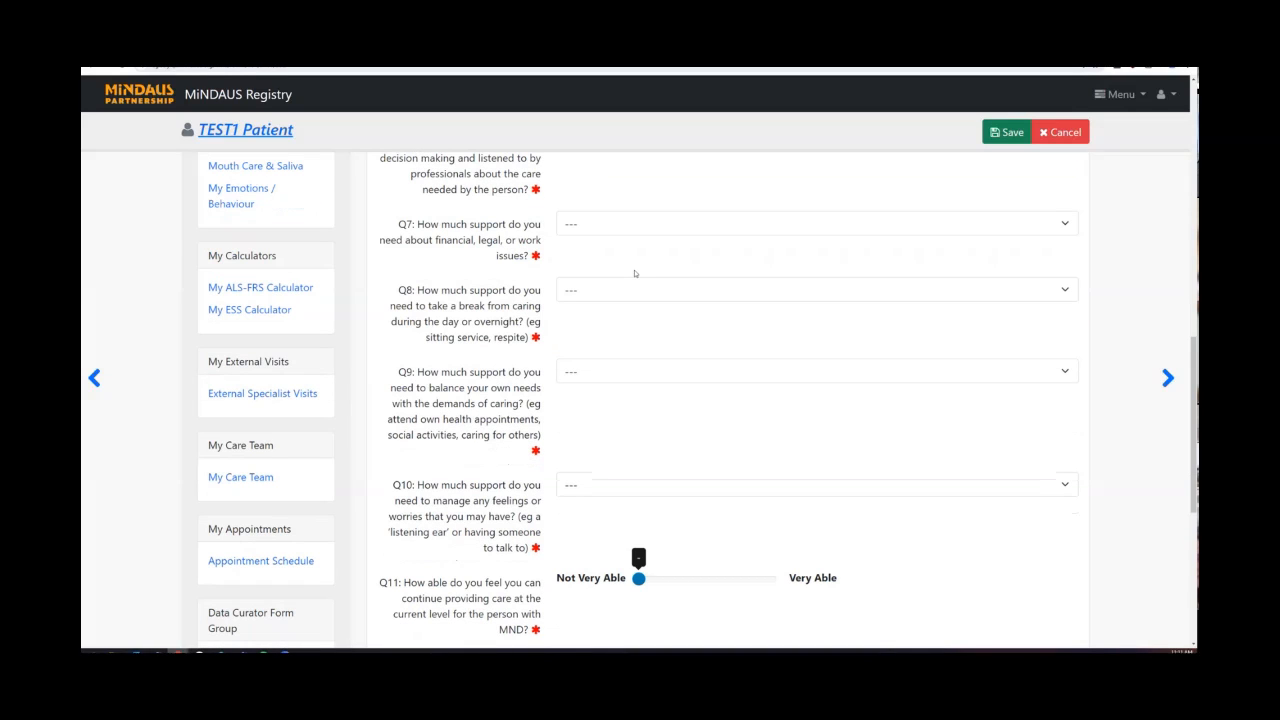
left_click(632, 224)
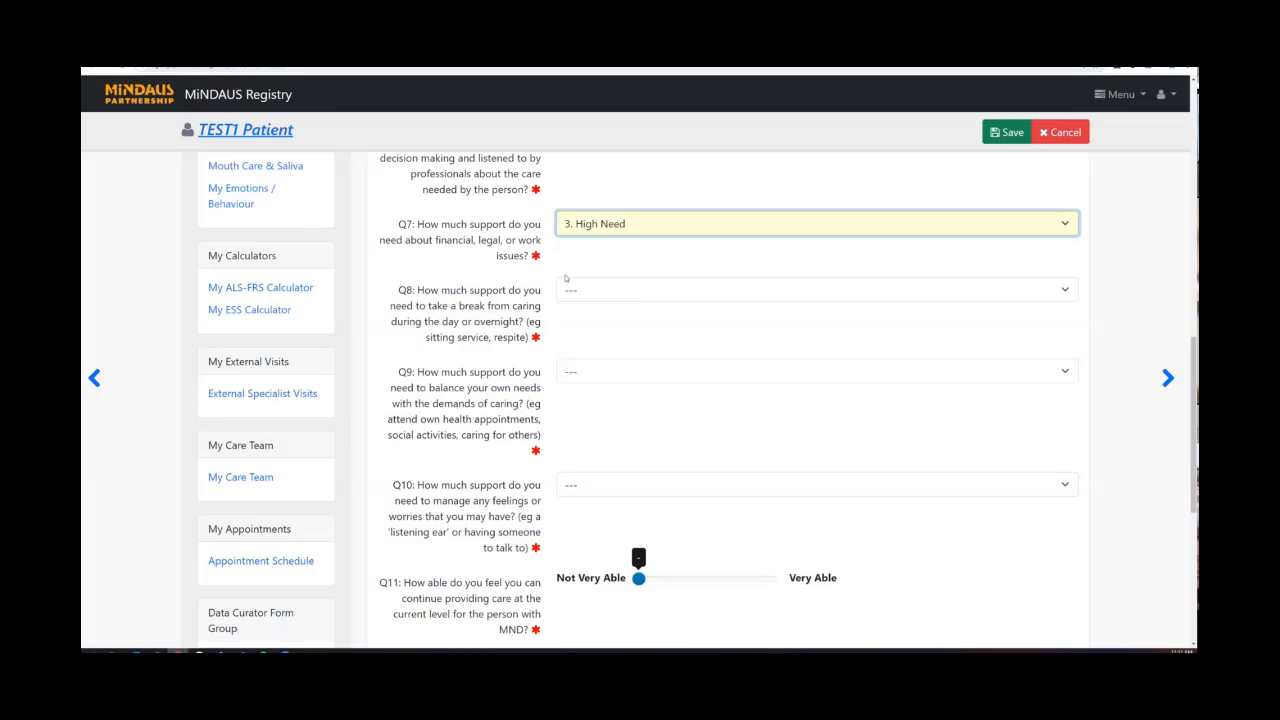
scroll(563, 280, "down", 1)
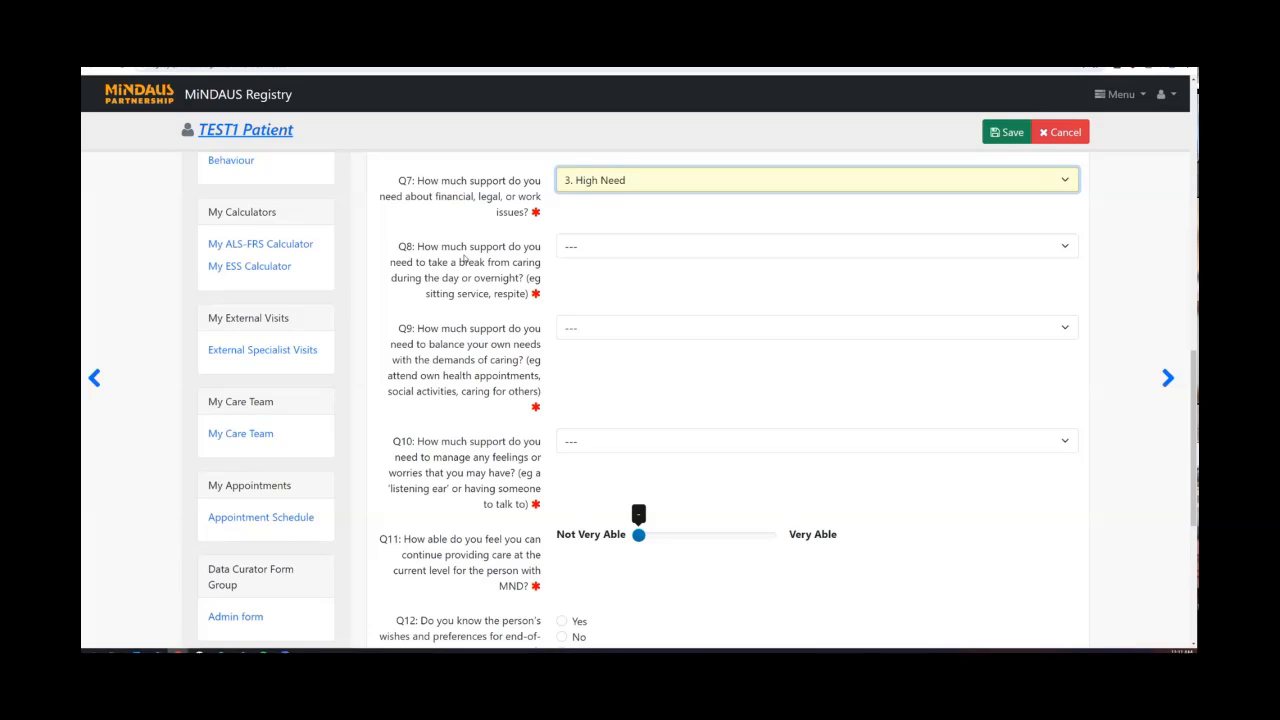
left_click(612, 248)
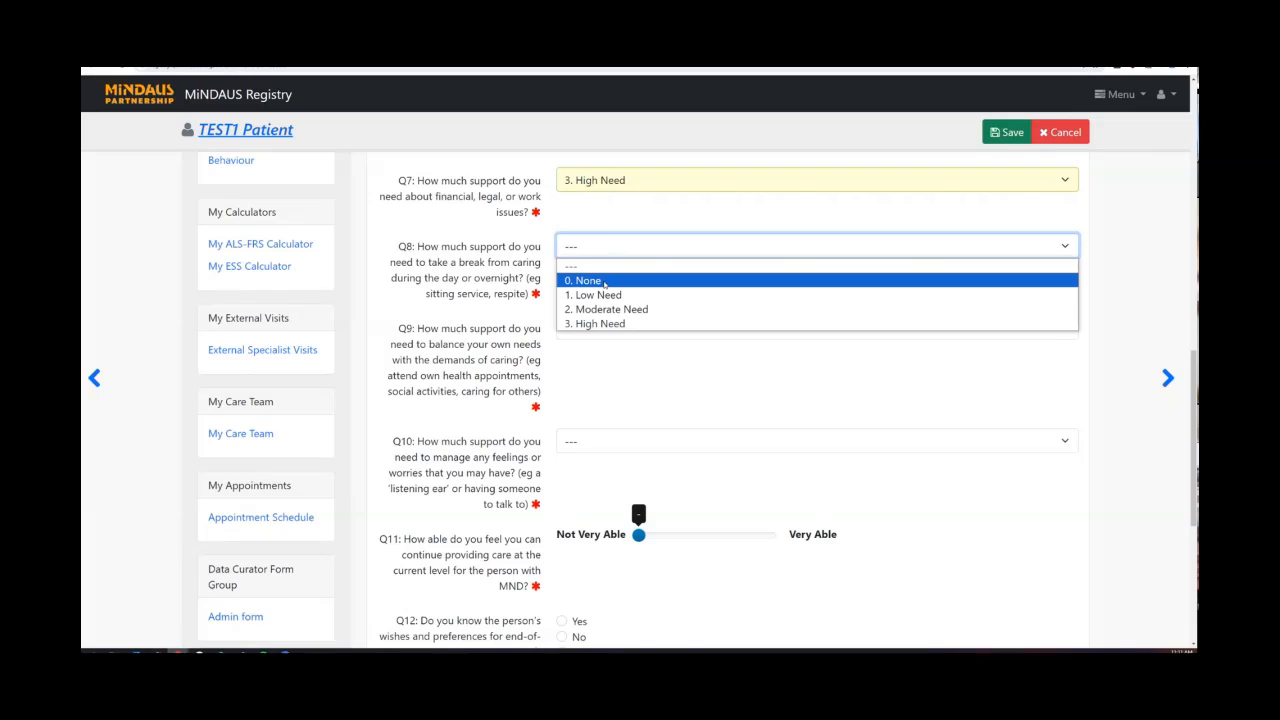
left_click(604, 281)
Answer Q9 and Q10 both 2. Moderate Need, bringing the Total Score to 13.
scroll(605, 285, "down", 1)
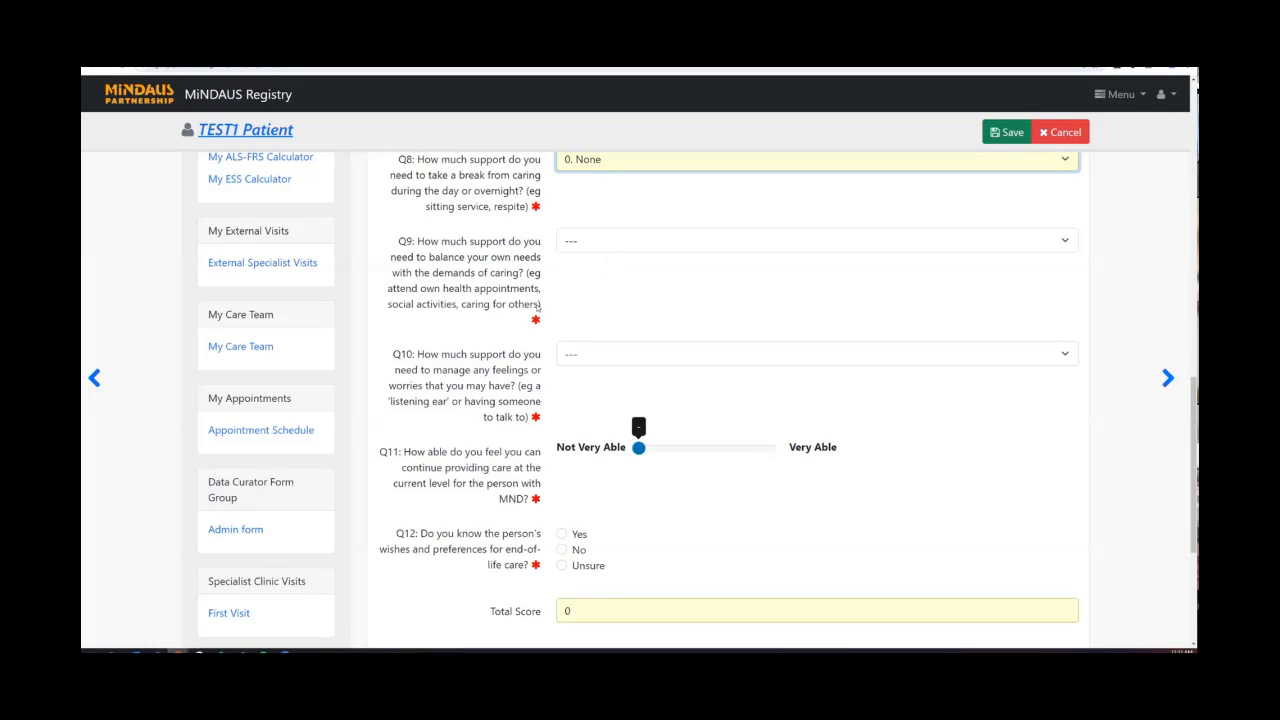
left_click(599, 246)
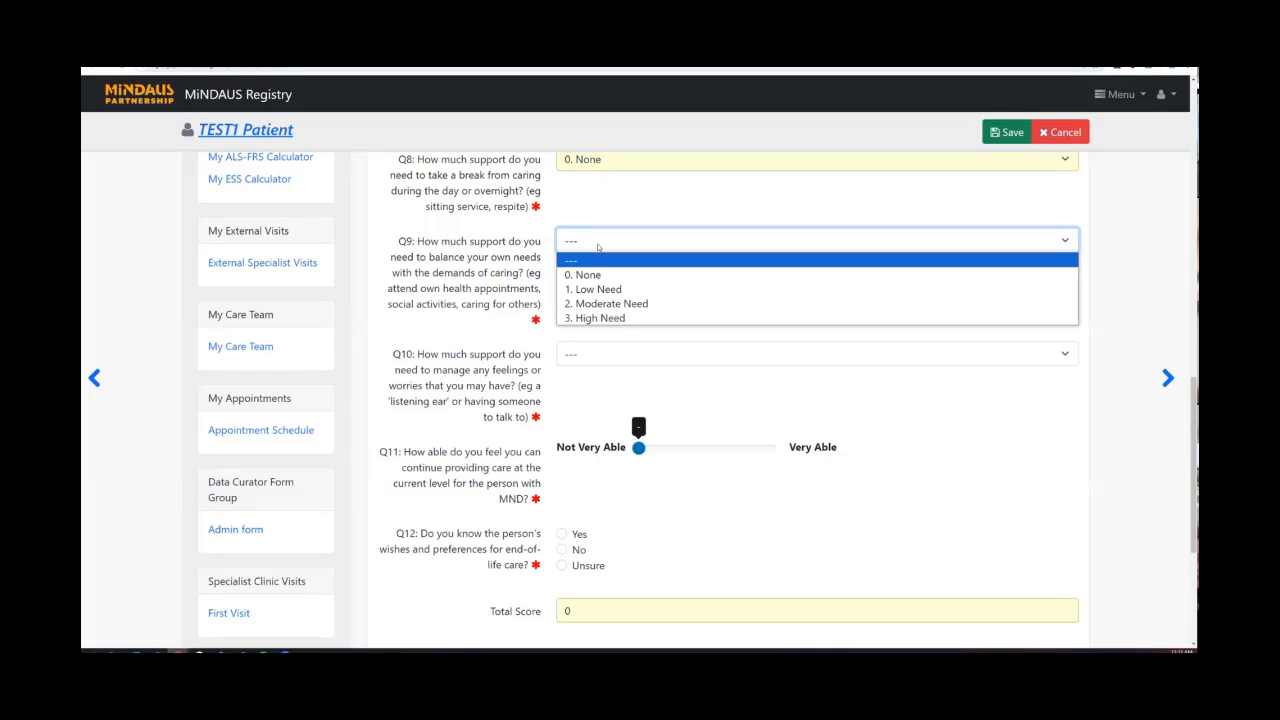
left_click(604, 302)
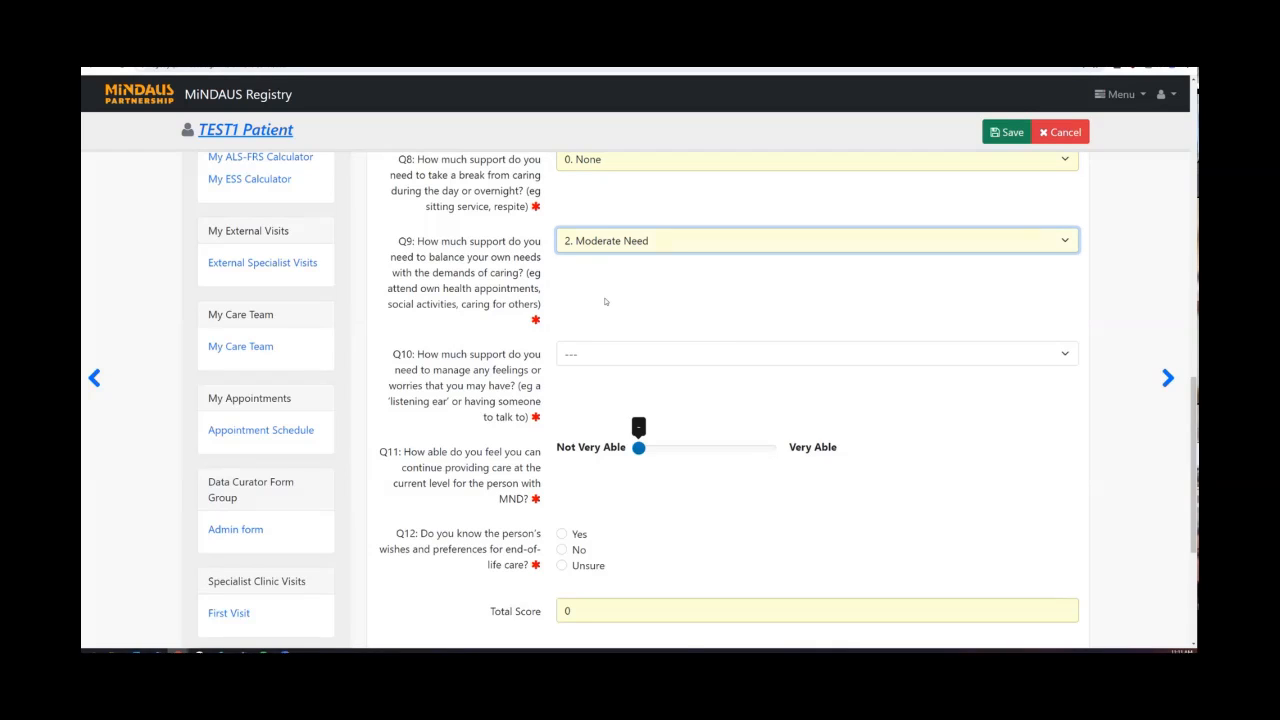
scroll(604, 300, "down", 1)
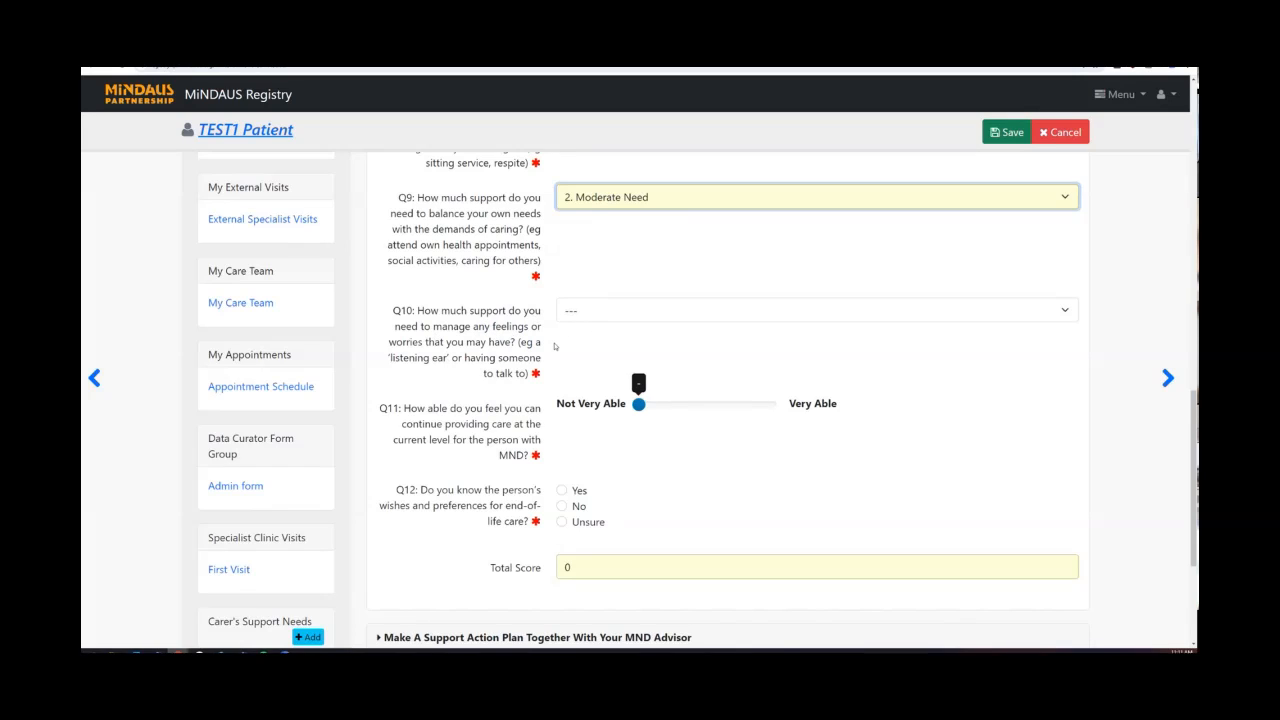
left_click(597, 314)
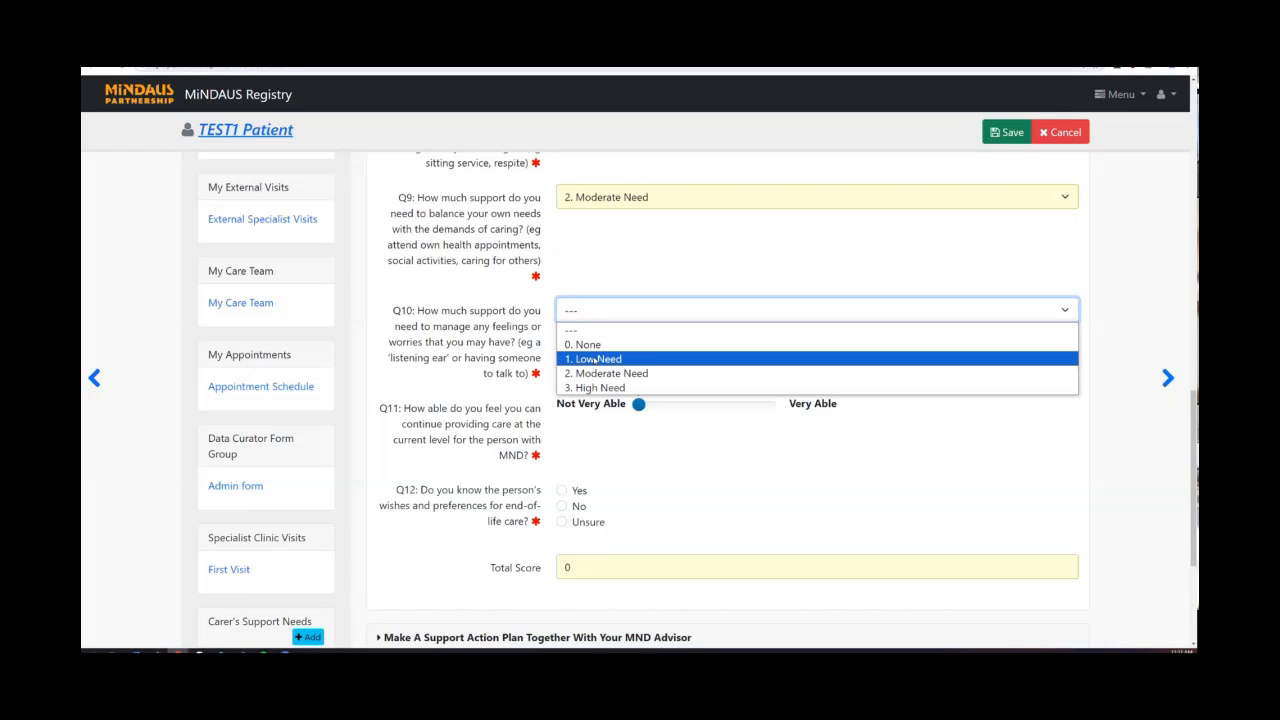
left_click(595, 373)
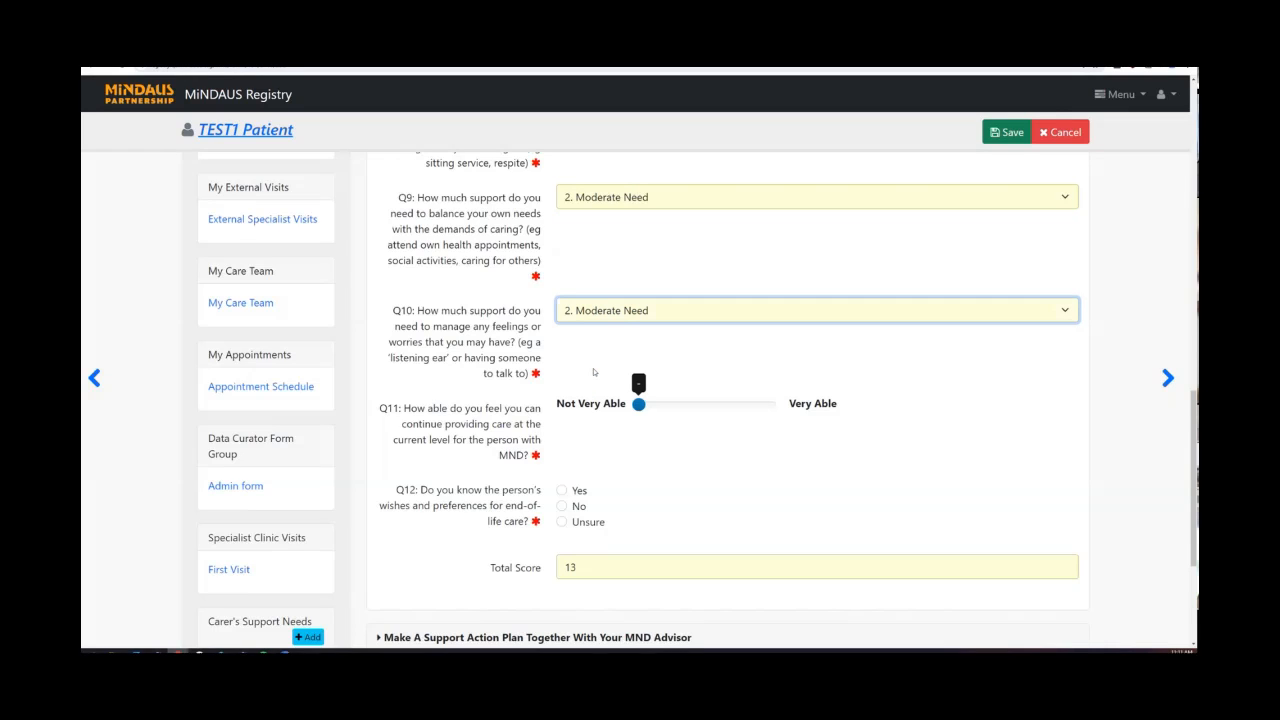
scroll(594, 372, "down", 1)
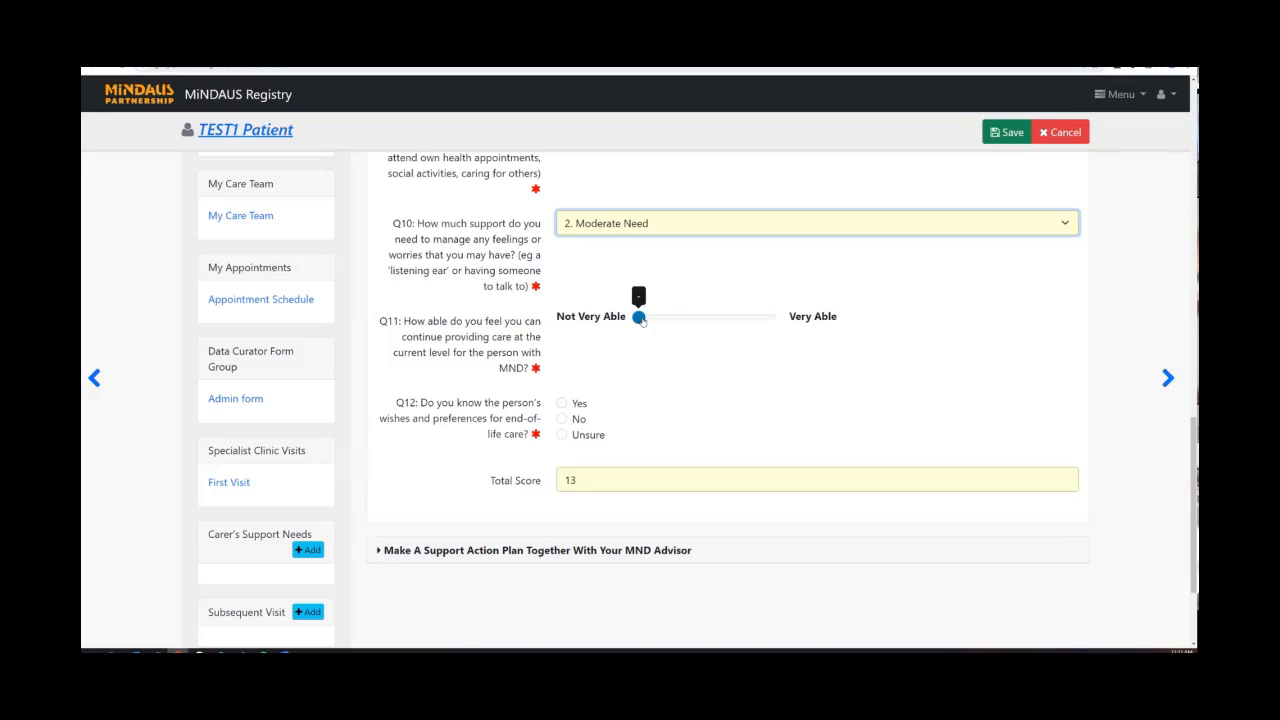
Move the Q11 ability-to-care slider to 4 and change Q10 to 3. High Need.
left_click(640, 317)
left_click_drag(641, 320, 731, 311)
left_click_drag(581, 481, 561, 481)
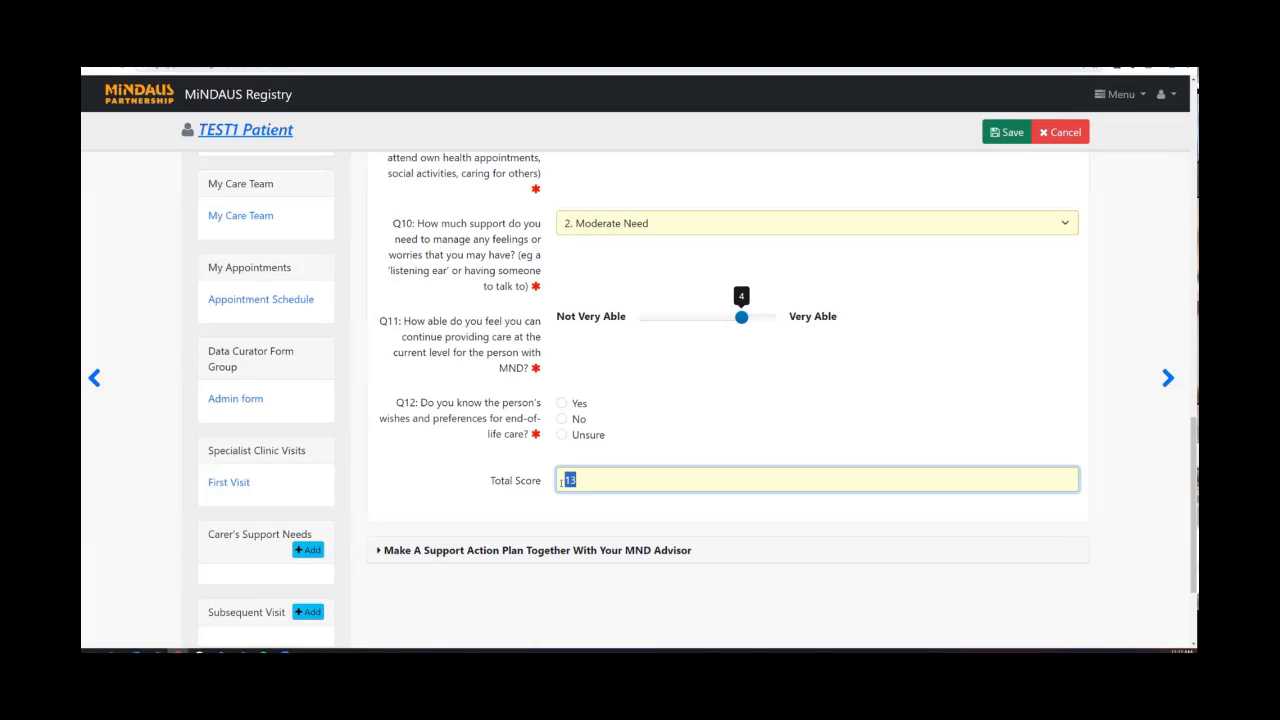
left_click(624, 222)
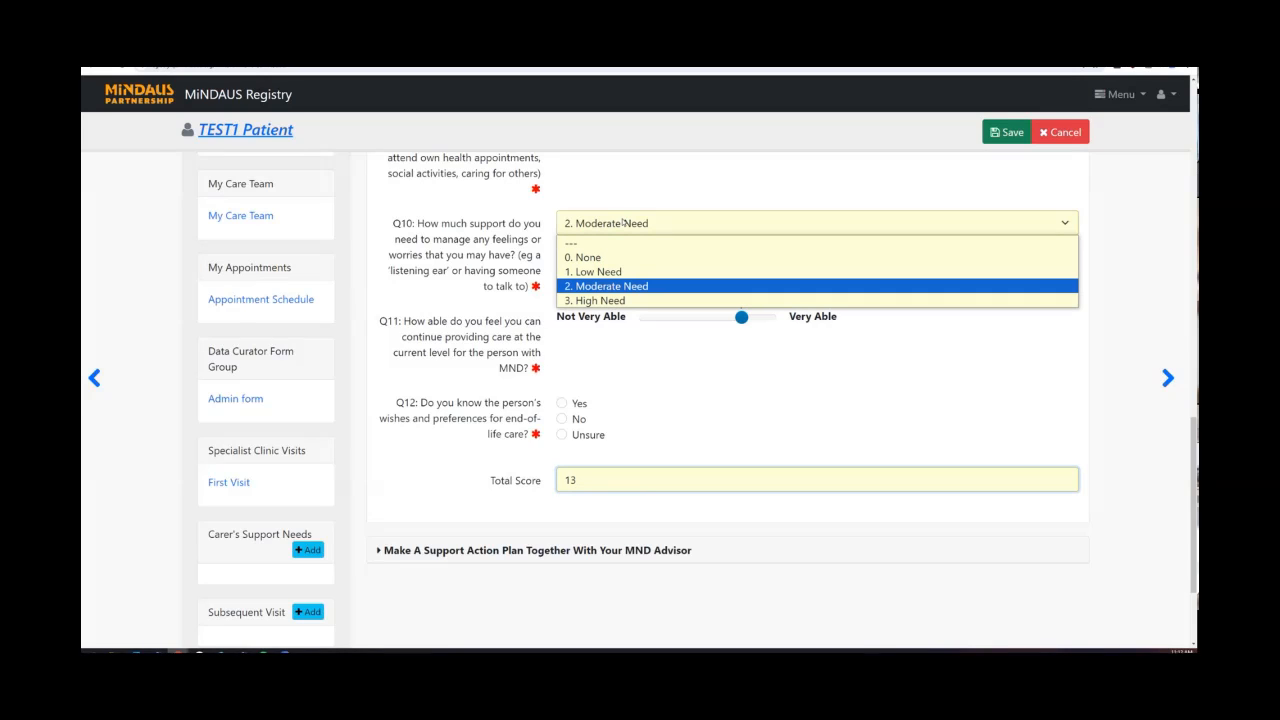
left_click(619, 301)
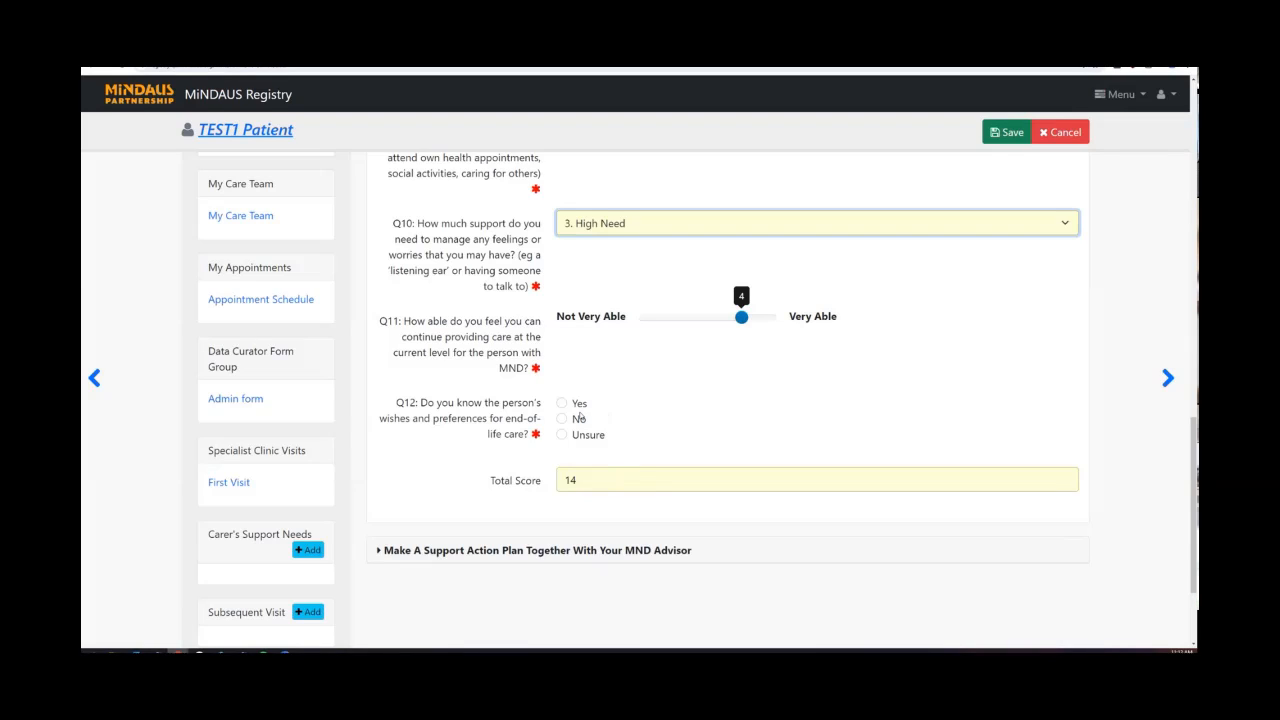
scroll(580, 418, "down", 1)
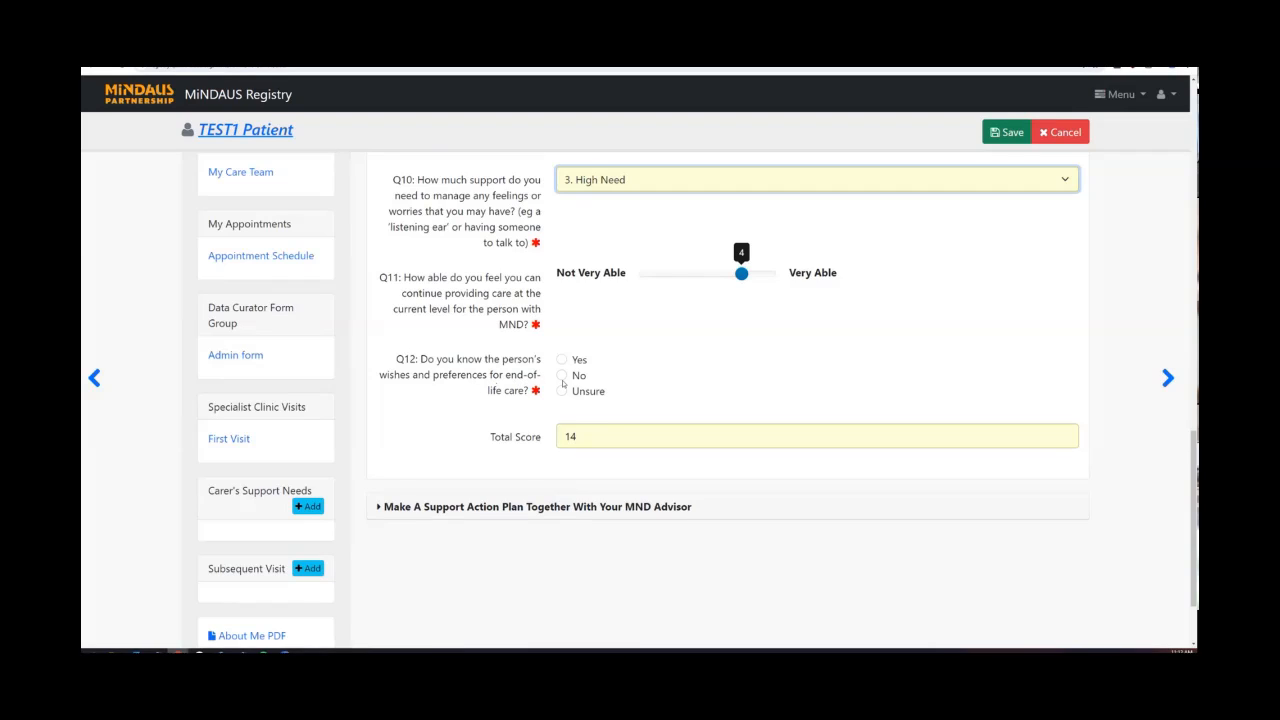
Set Q12 on end-of-life wishes to Yes and the revealed Q12a to No.
left_click(562, 376)
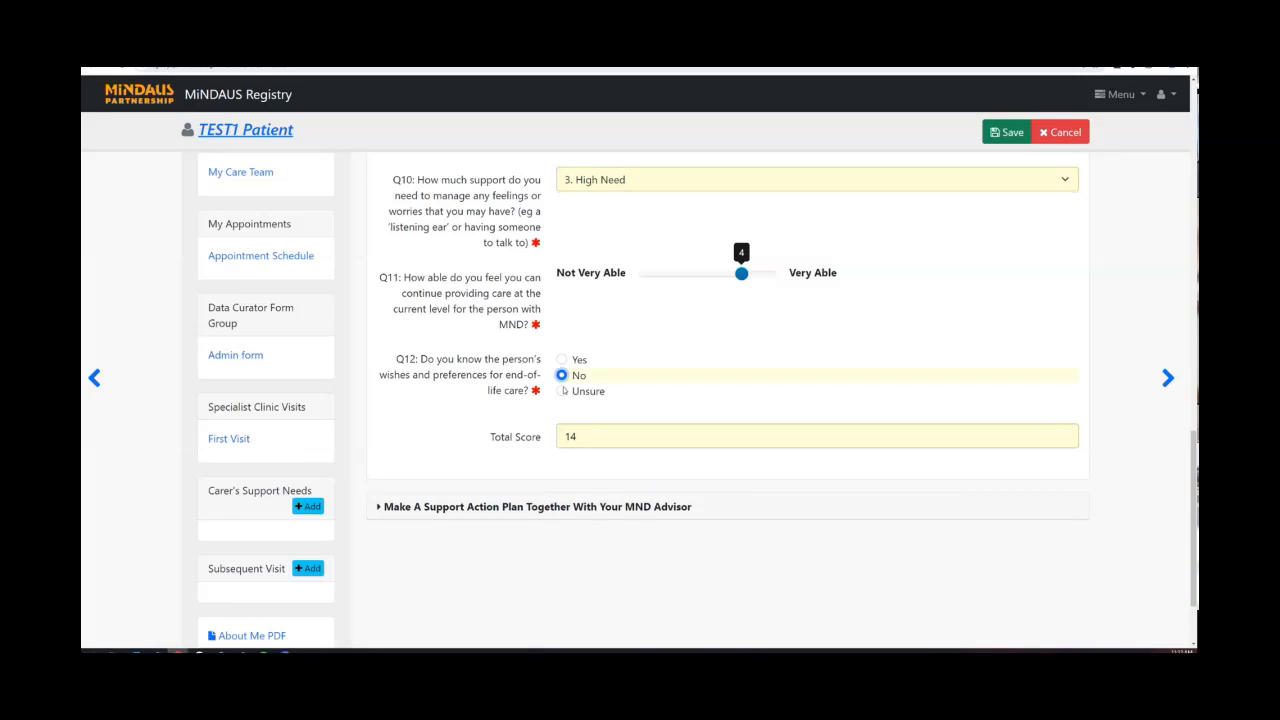
left_click(562, 391)
left_click(562, 360)
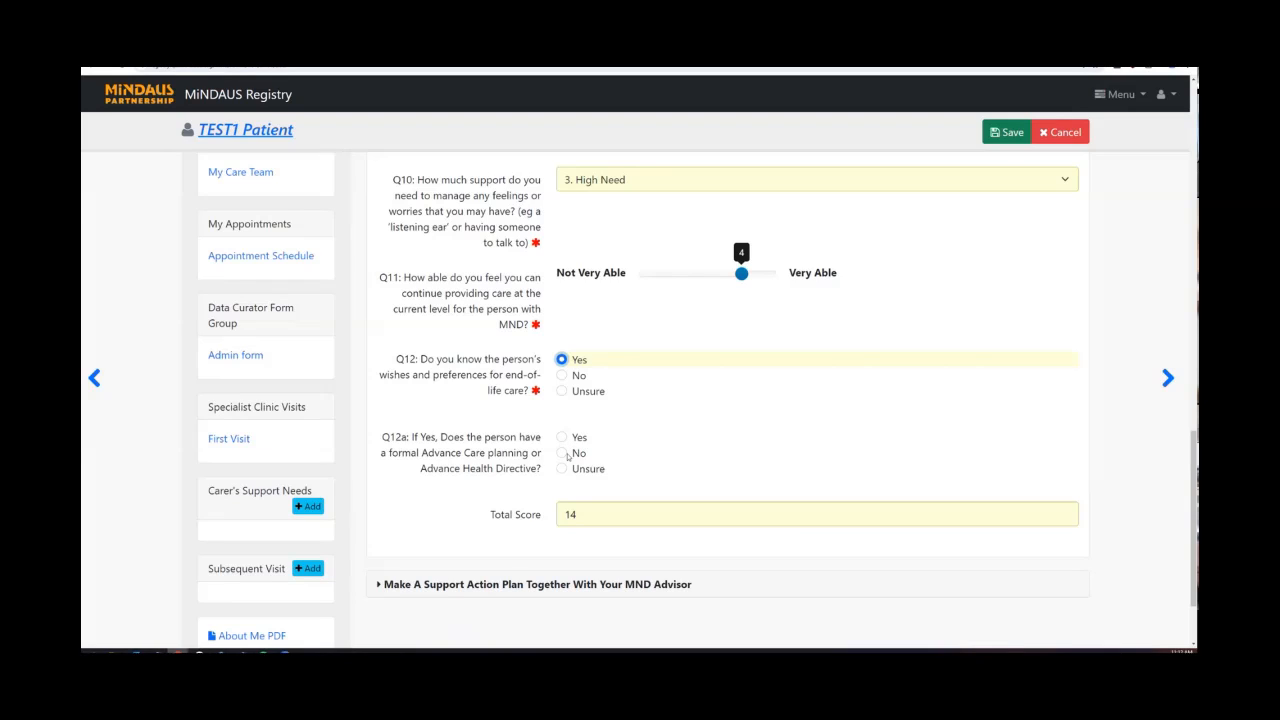
left_click(564, 454)
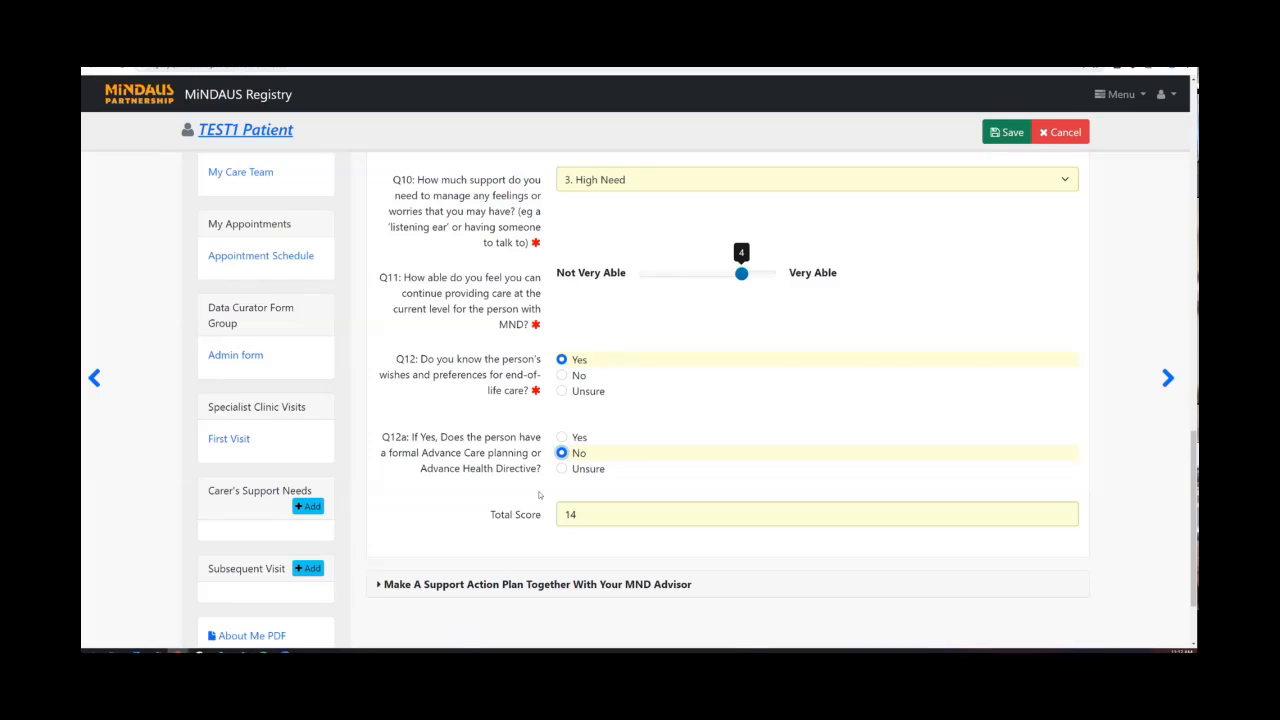
scroll(539, 494, "up", 1)
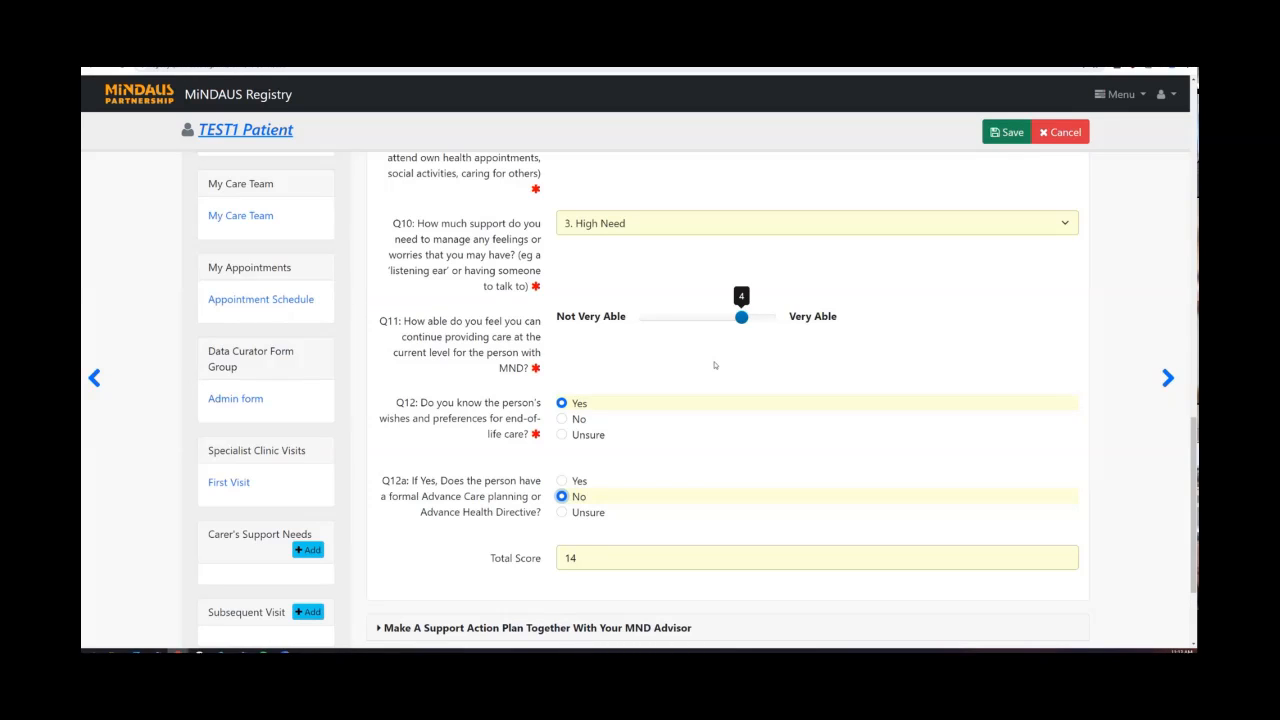
scroll(649, 415, "up", 1)
scroll(649, 415, "up", 4)
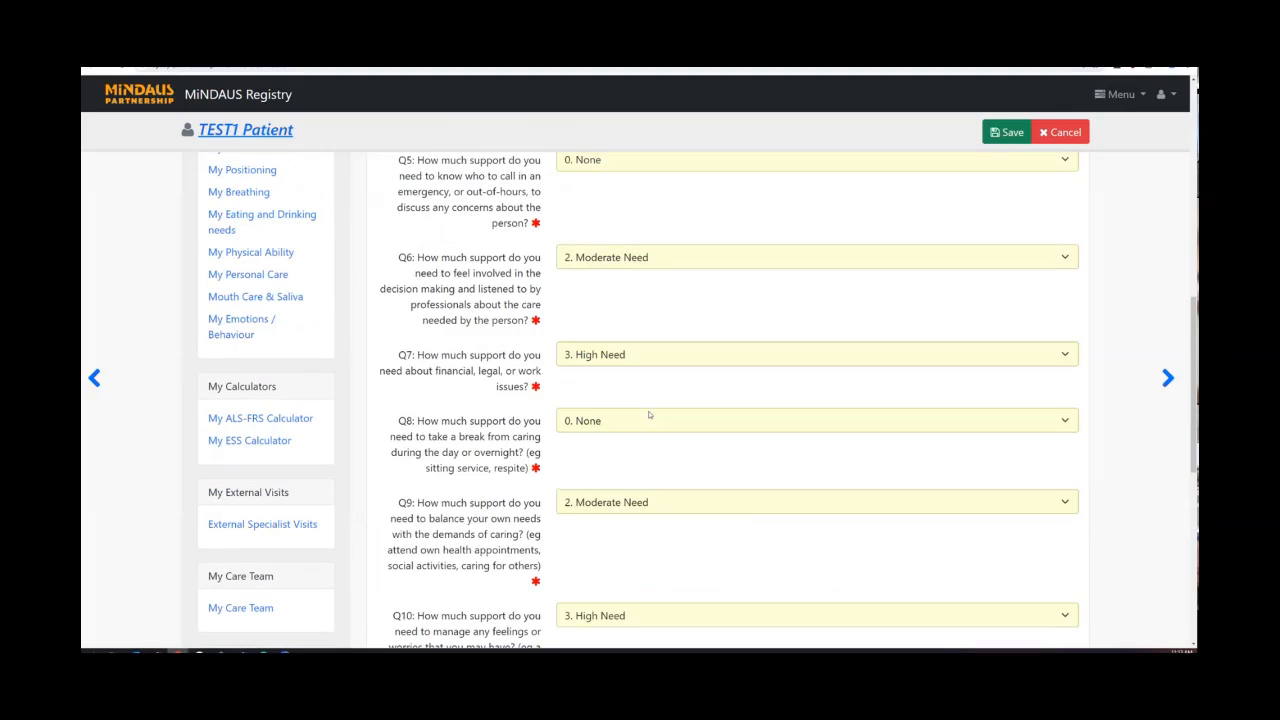
Change Q10 to 1. Low Need and save the questionnaire.
scroll(649, 415, "down", 2)
left_click(590, 398)
left_click(585, 416)
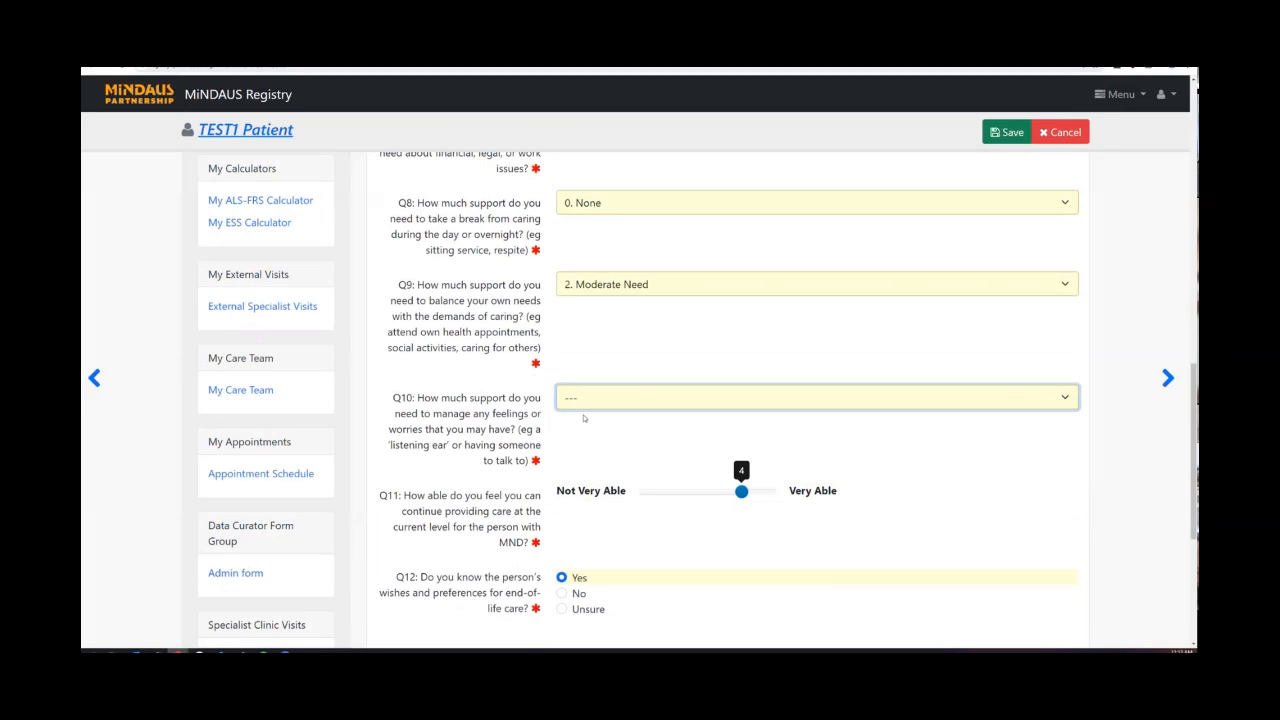
left_click(1010, 133)
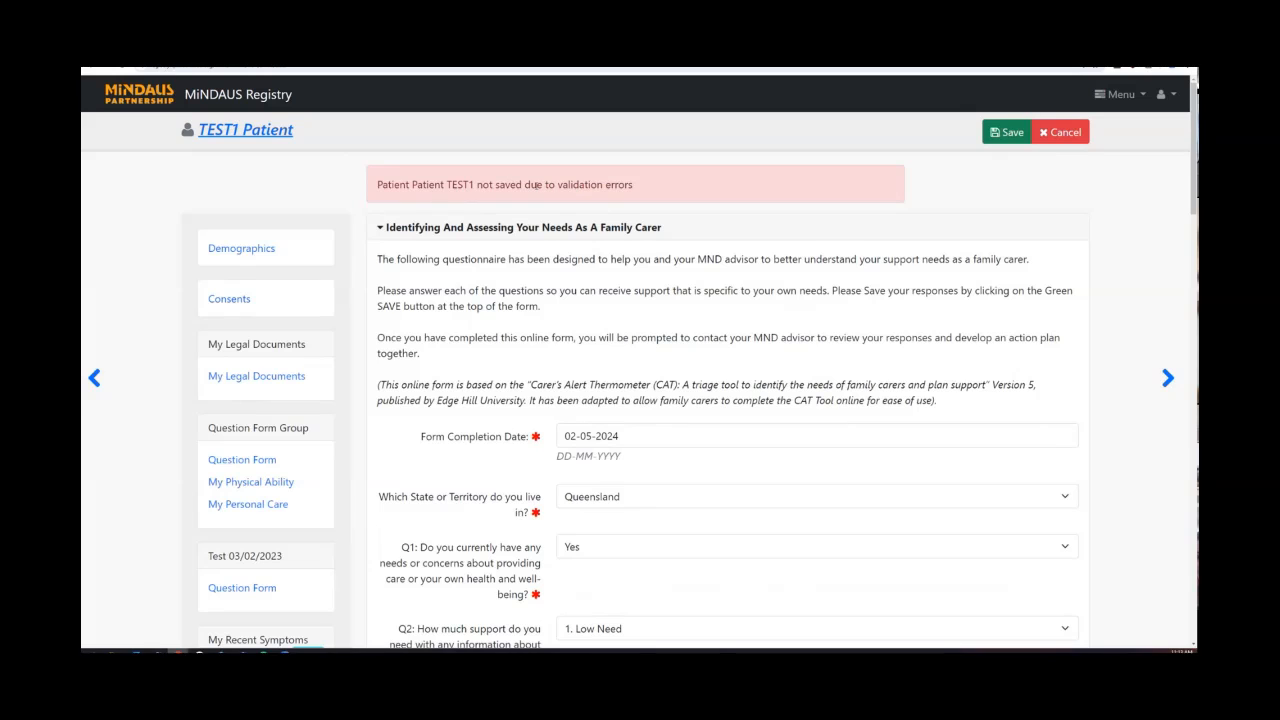
scroll(639, 229, "down", 2)
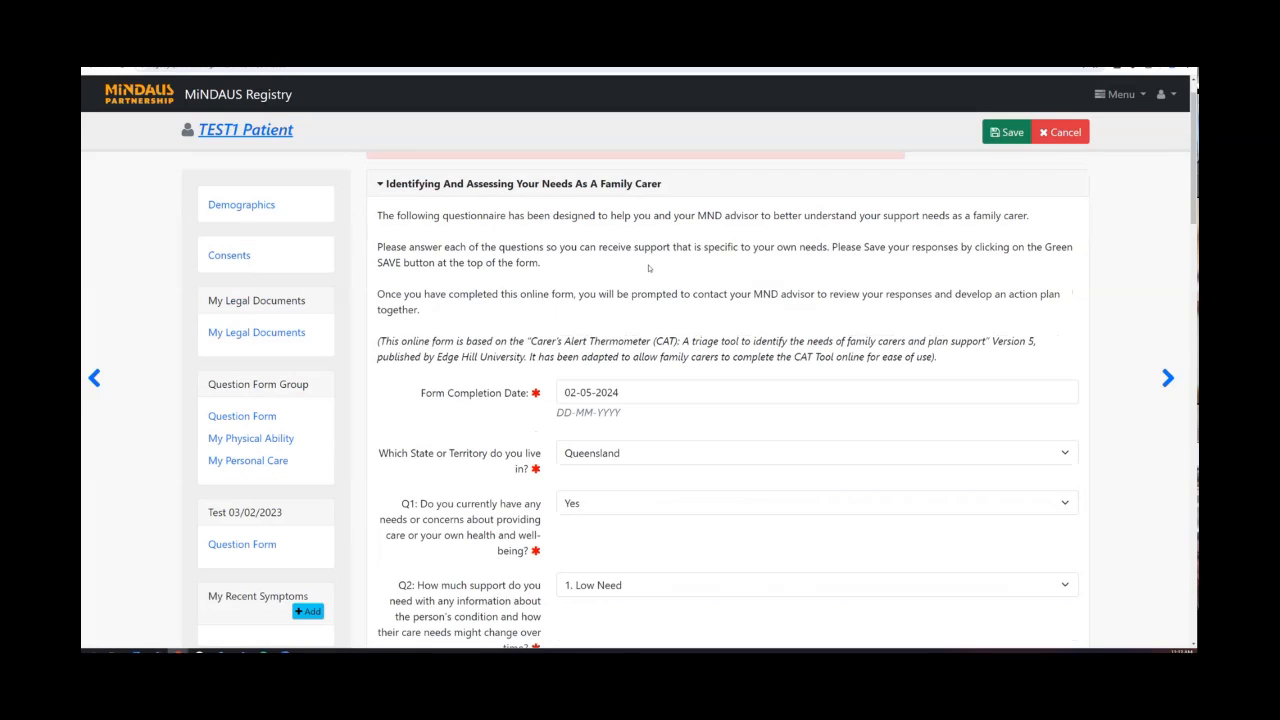
scroll(650, 266, "down", 8)
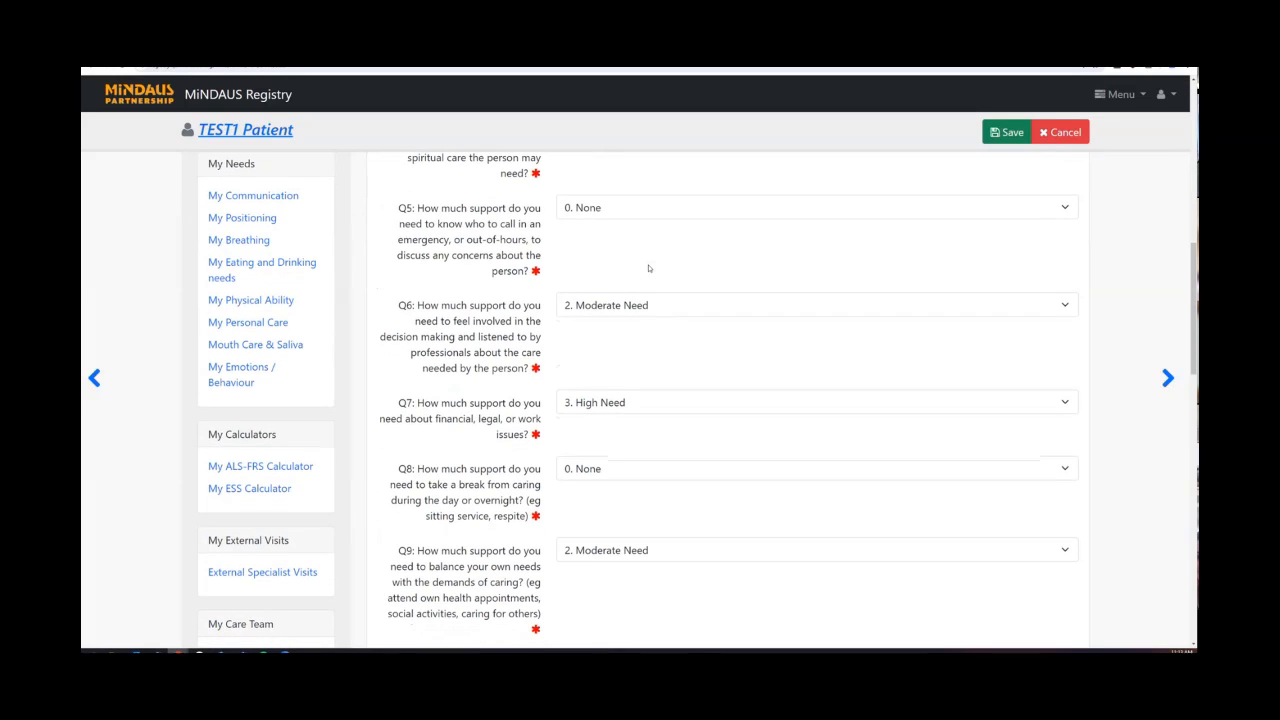
left_click(607, 316)
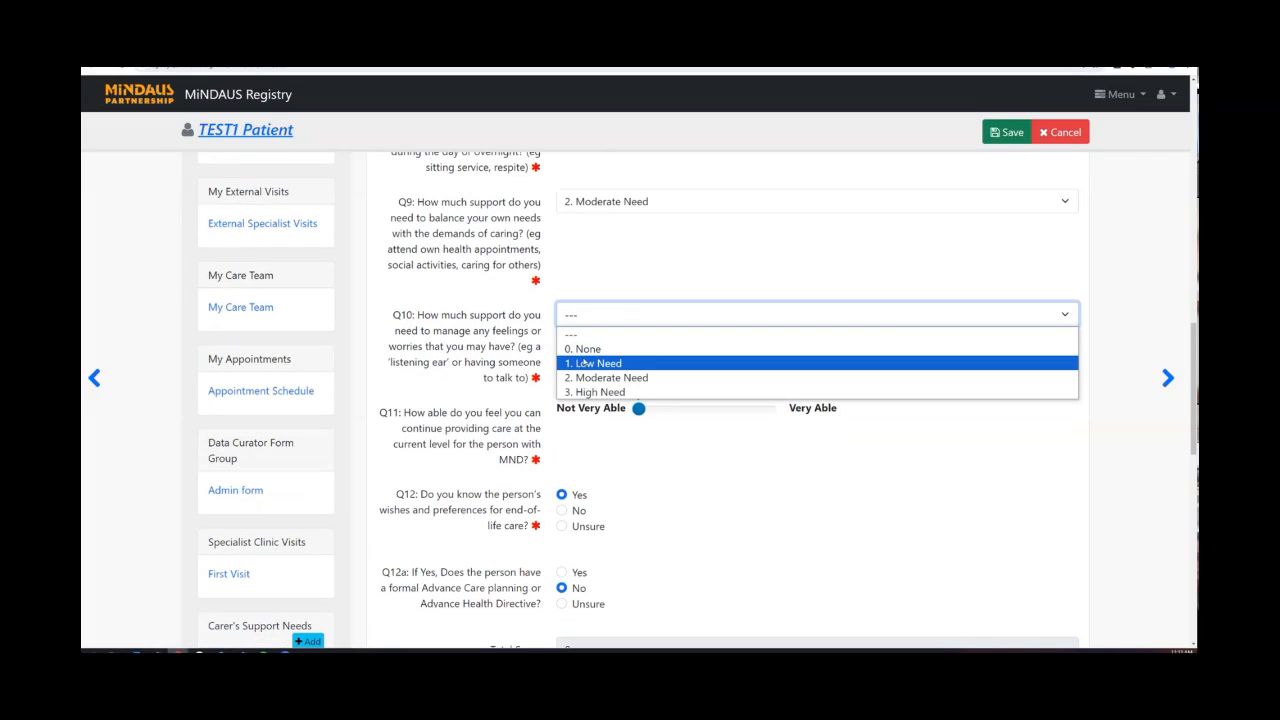
left_click(590, 364)
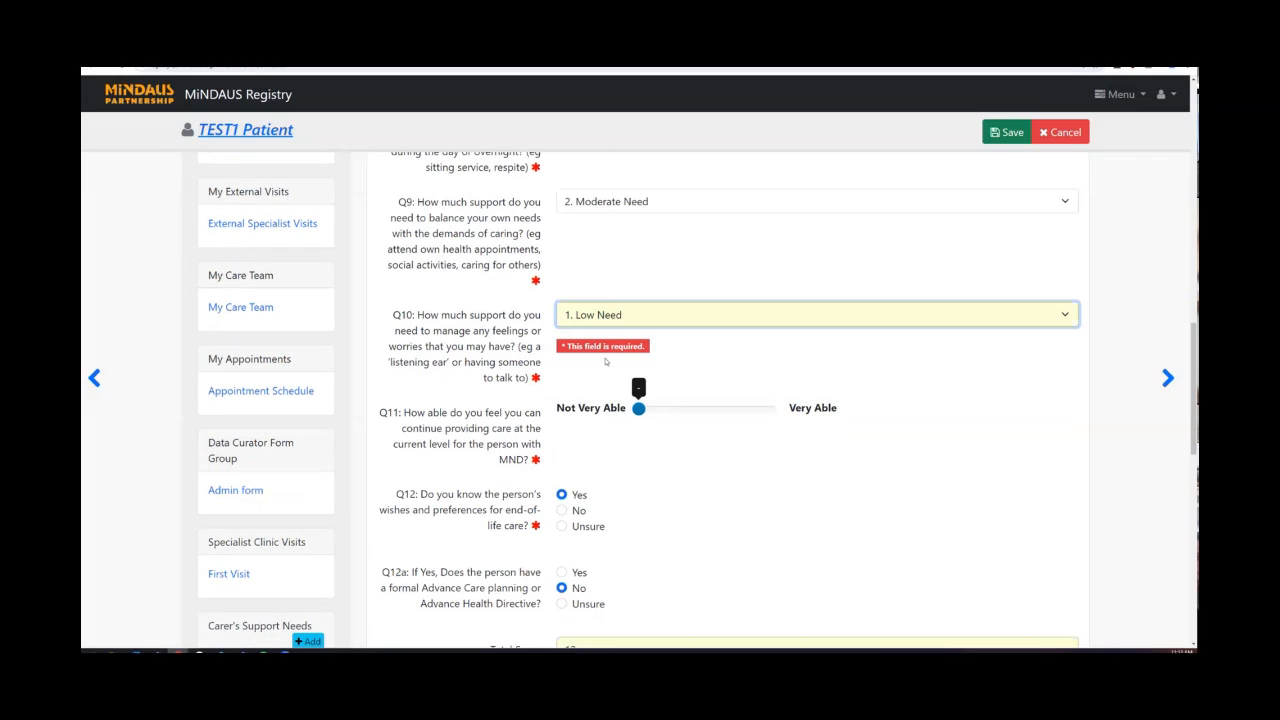
scroll(687, 349, "down", 2)
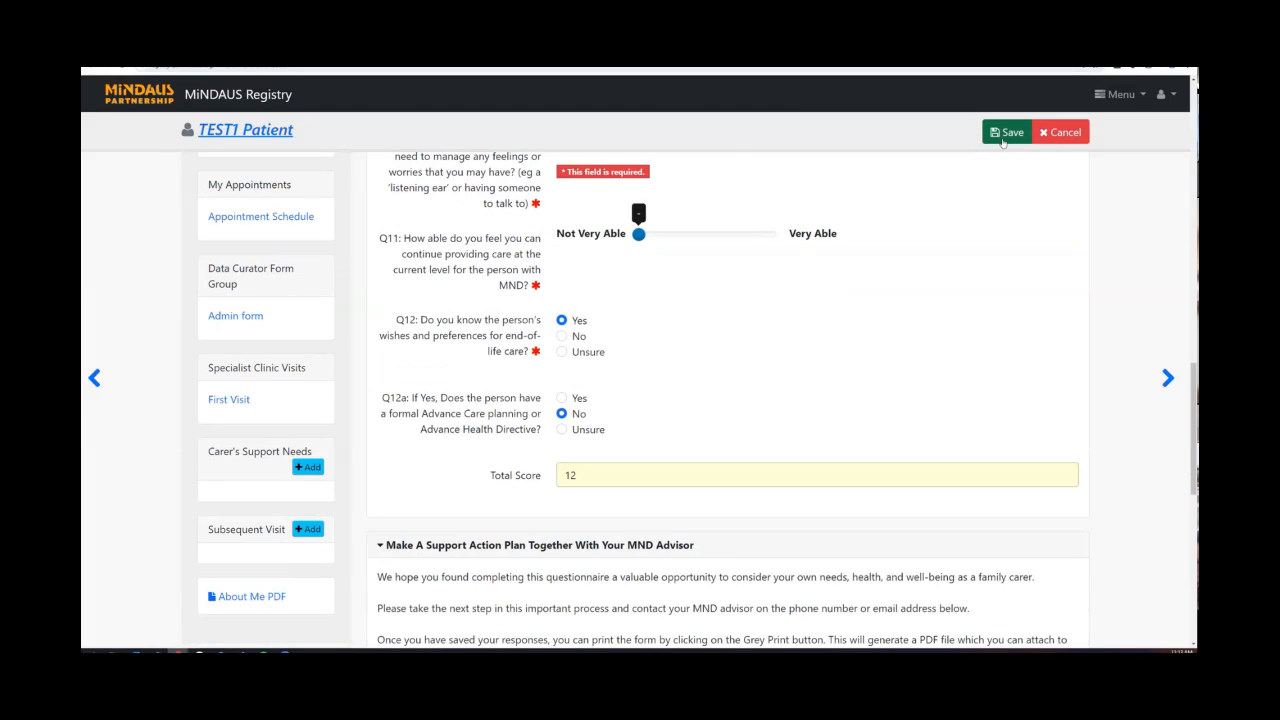
left_click(1003, 141)
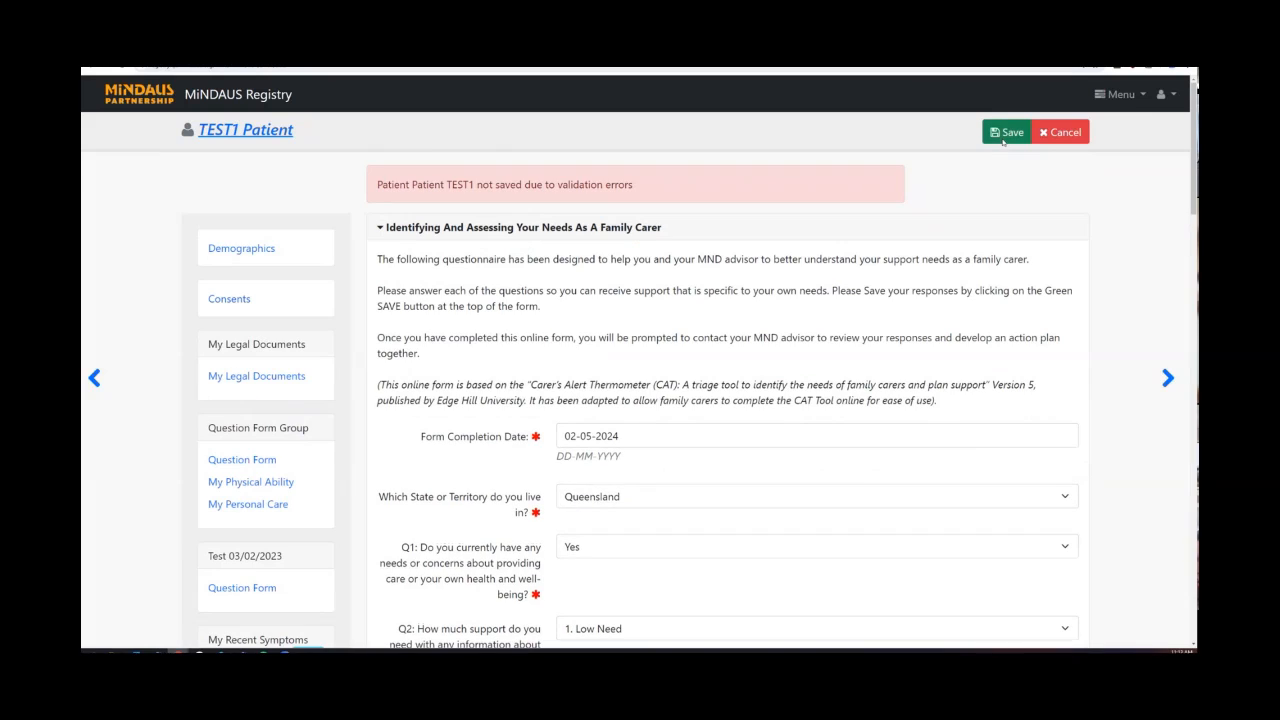
Set the Q11 slider to 3 and save again, giving a Total Score of 12.
scroll(883, 246, "down", 10)
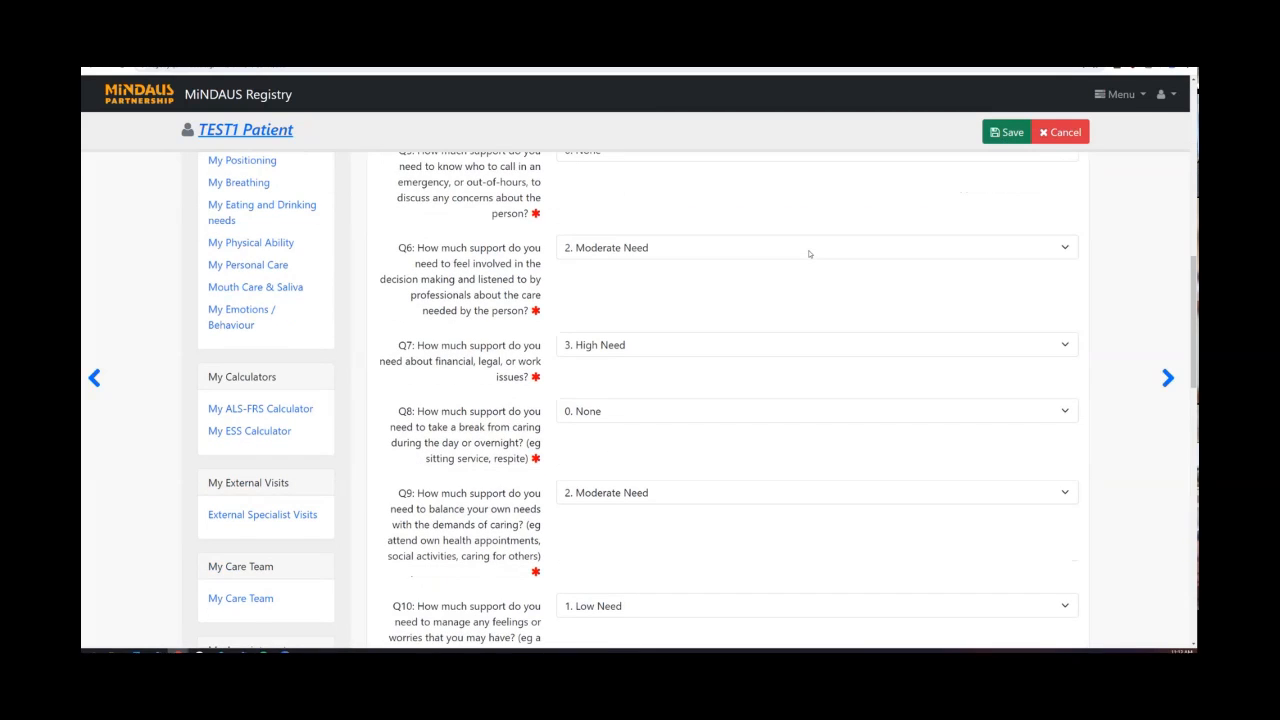
scroll(810, 254, "down", 1)
left_click_drag(638, 366, 709, 370)
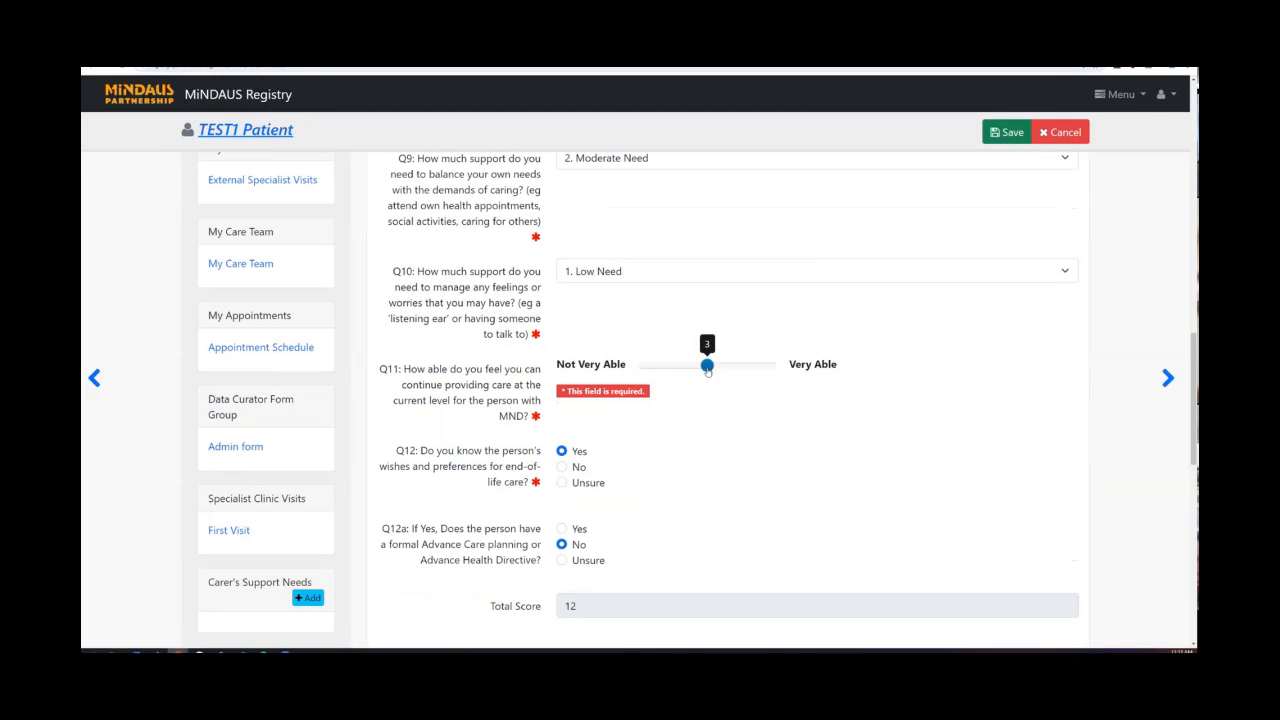
left_click(1006, 138)
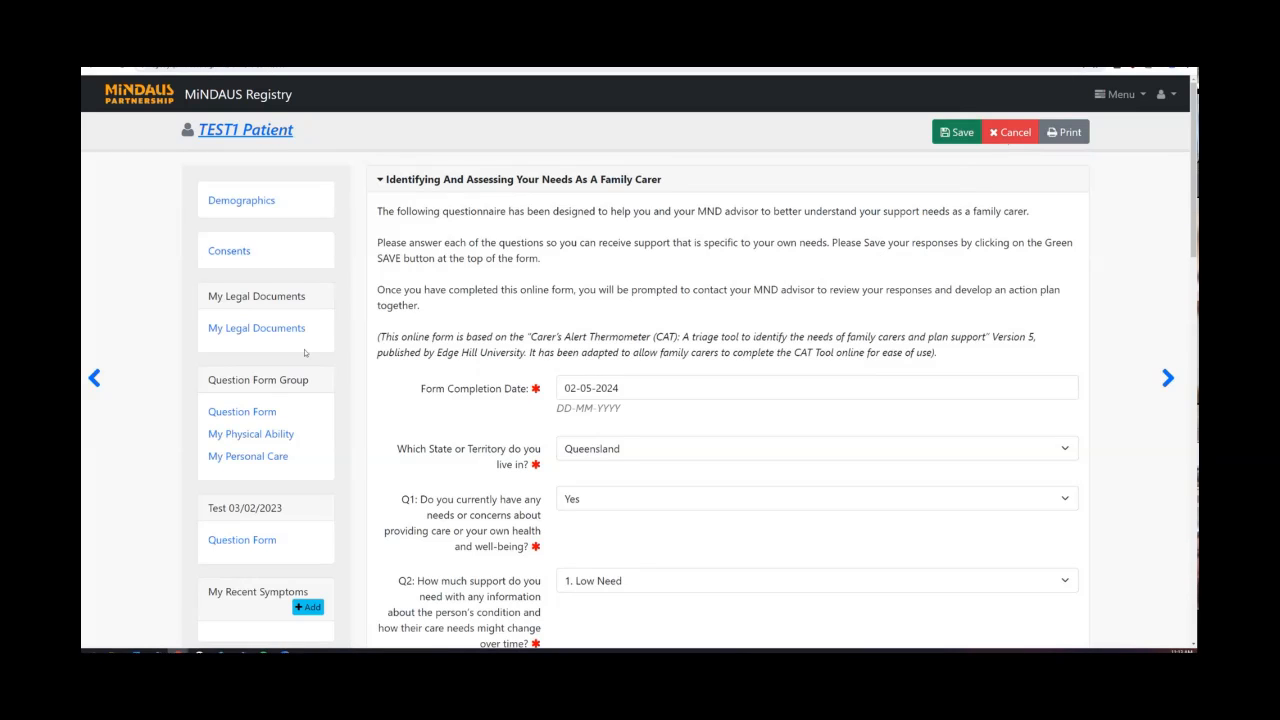
scroll(305, 352, "down", 15)
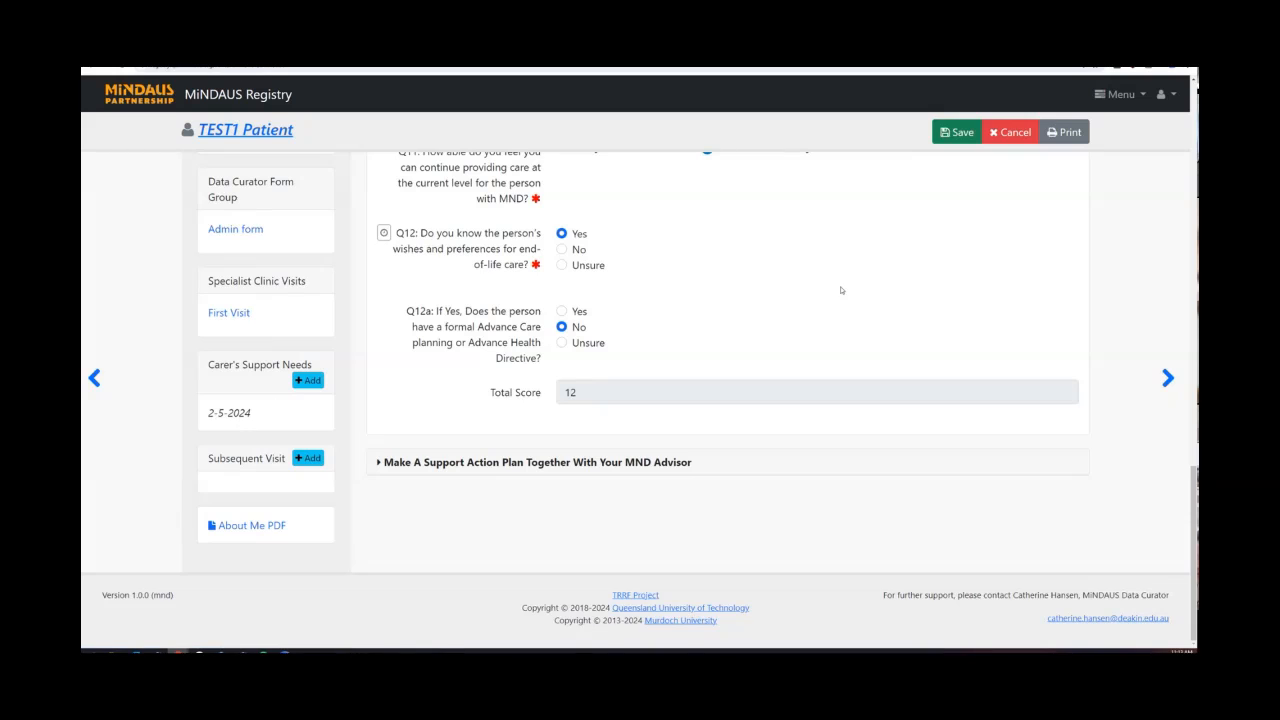
scroll(471, 318, "up", 15)
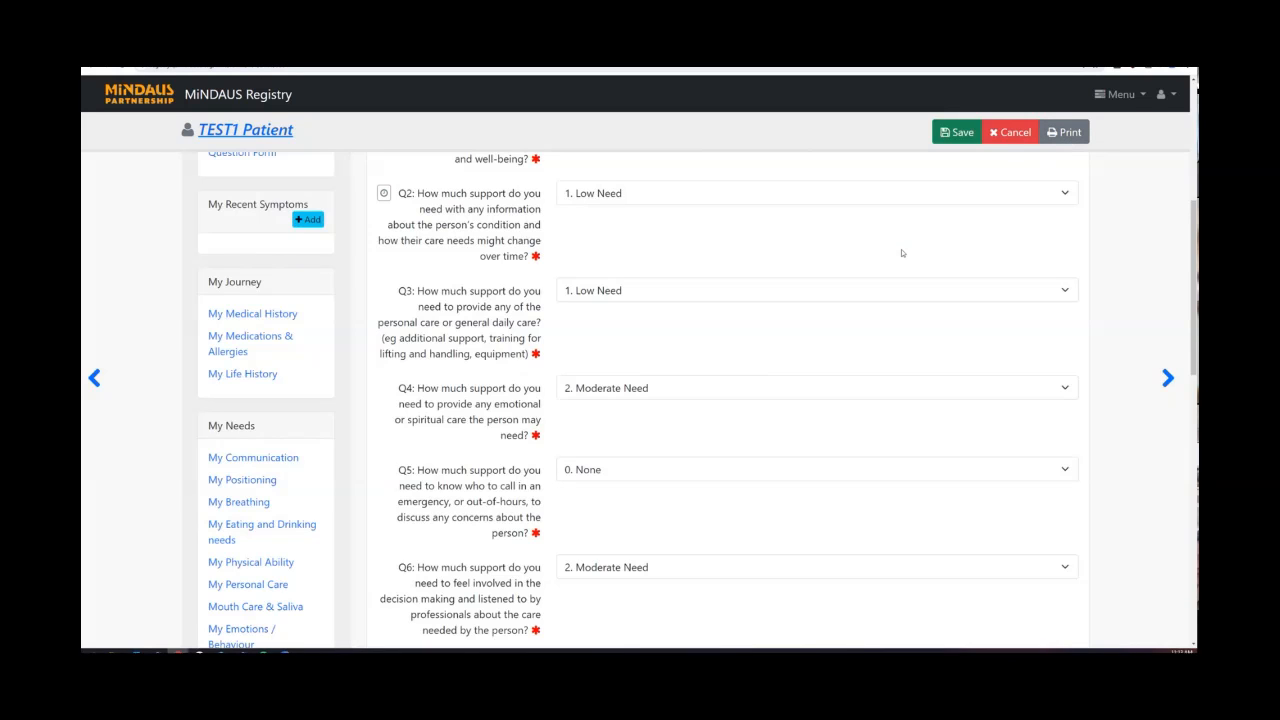
scroll(901, 249, "down", 3)
scroll(843, 257, "up", 8)
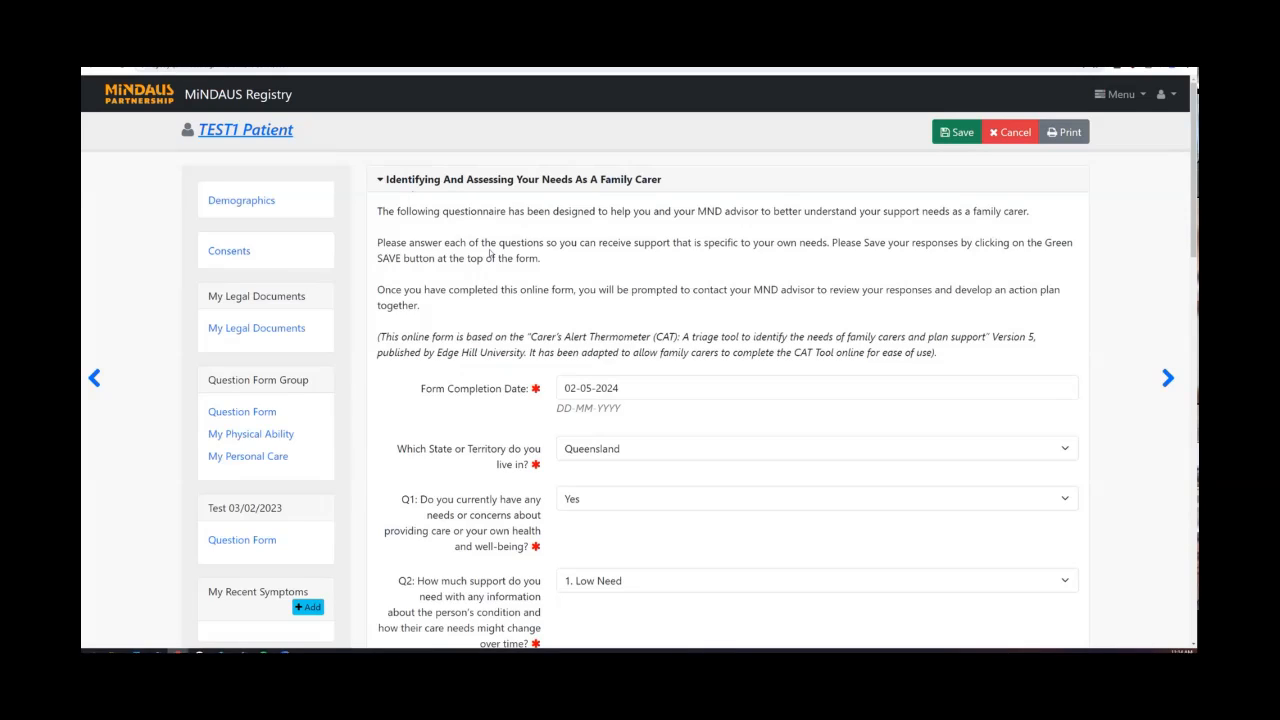
Collapse 'Identifying And Assessing', expand 'Make A Support Action Plan' and reach the MND Association contacts.
left_click(381, 180)
scroll(439, 267, "down", 1)
scroll(417, 265, "up", 1)
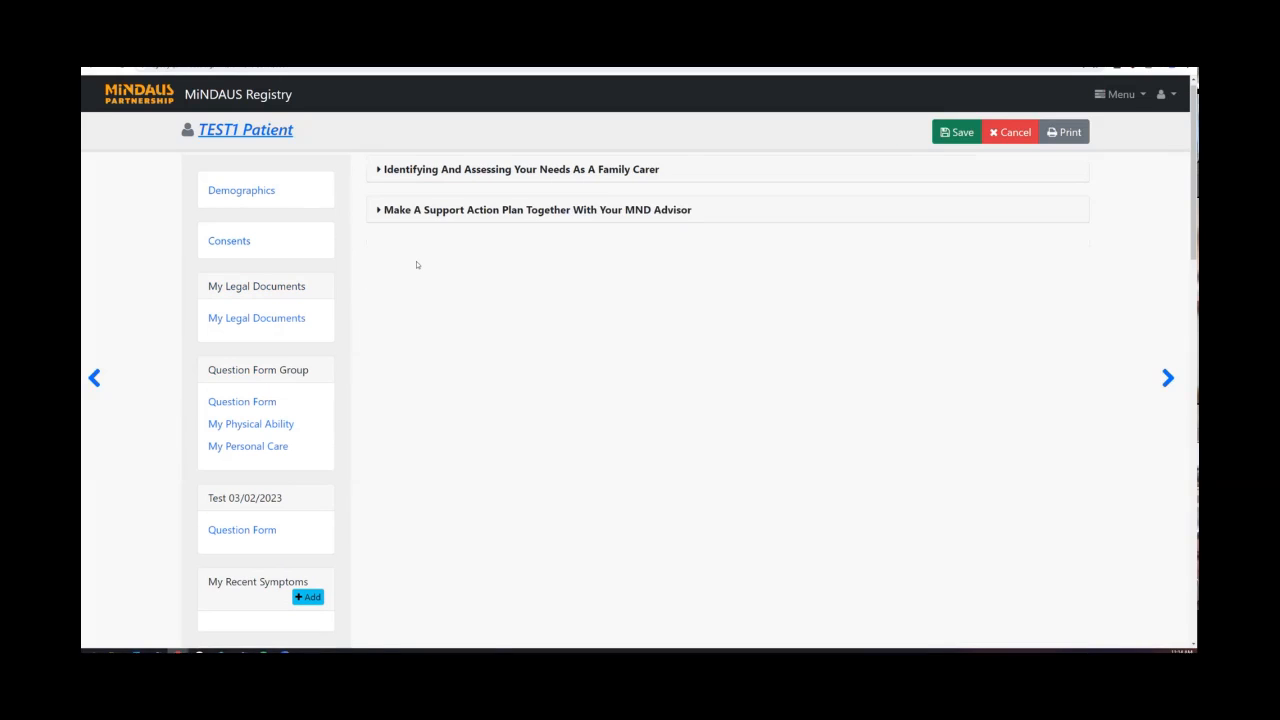
left_click(378, 224)
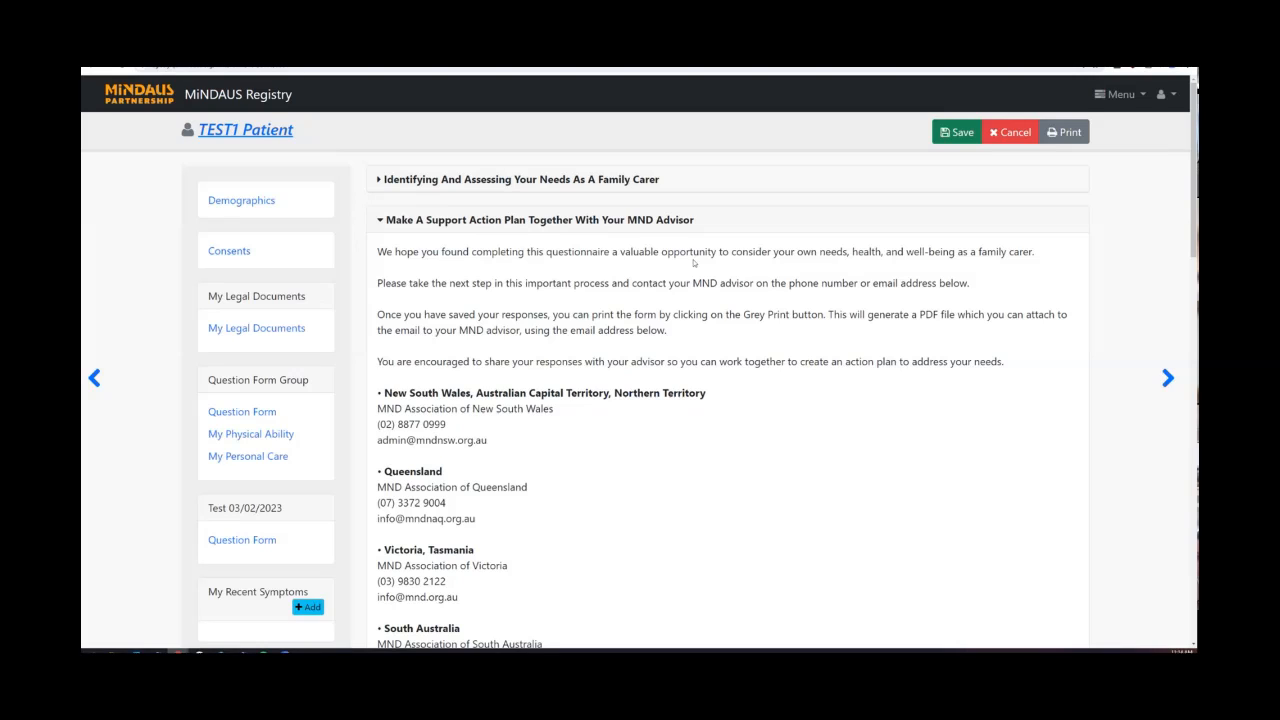
scroll(693, 262, "down", 1)
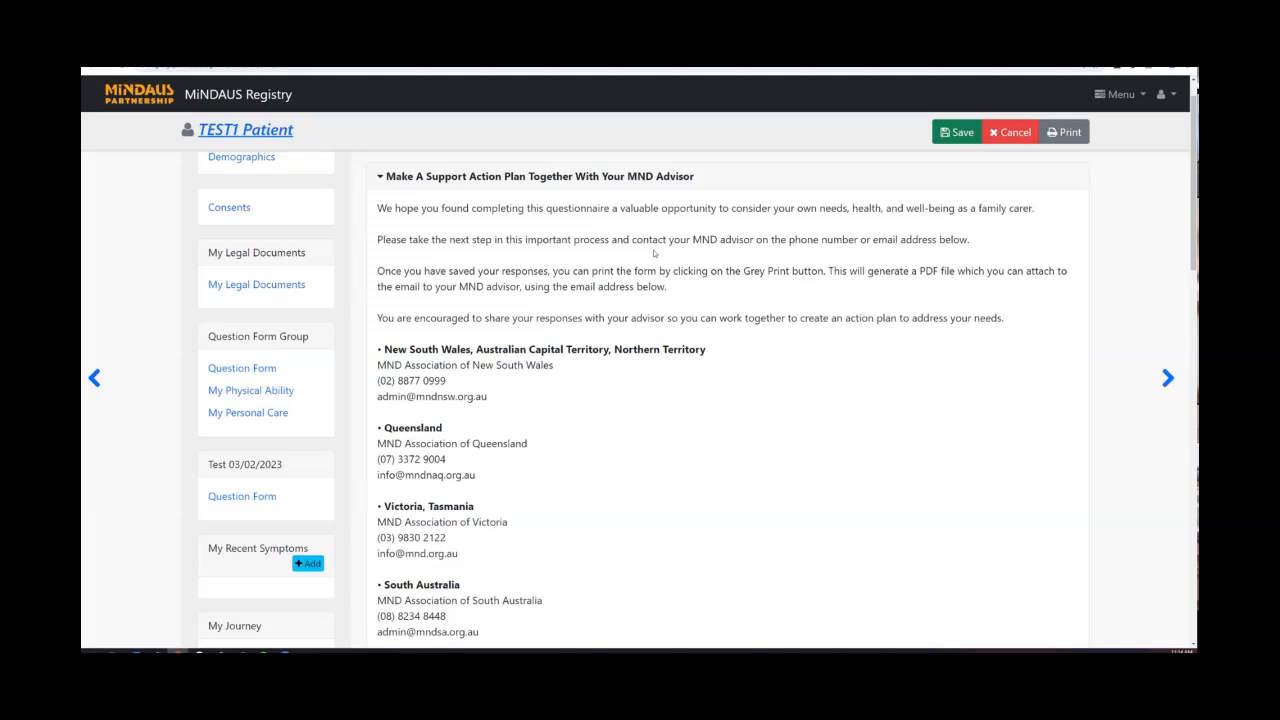
scroll(654, 253, "down", 1)
scroll(420, 309, "down", 1)
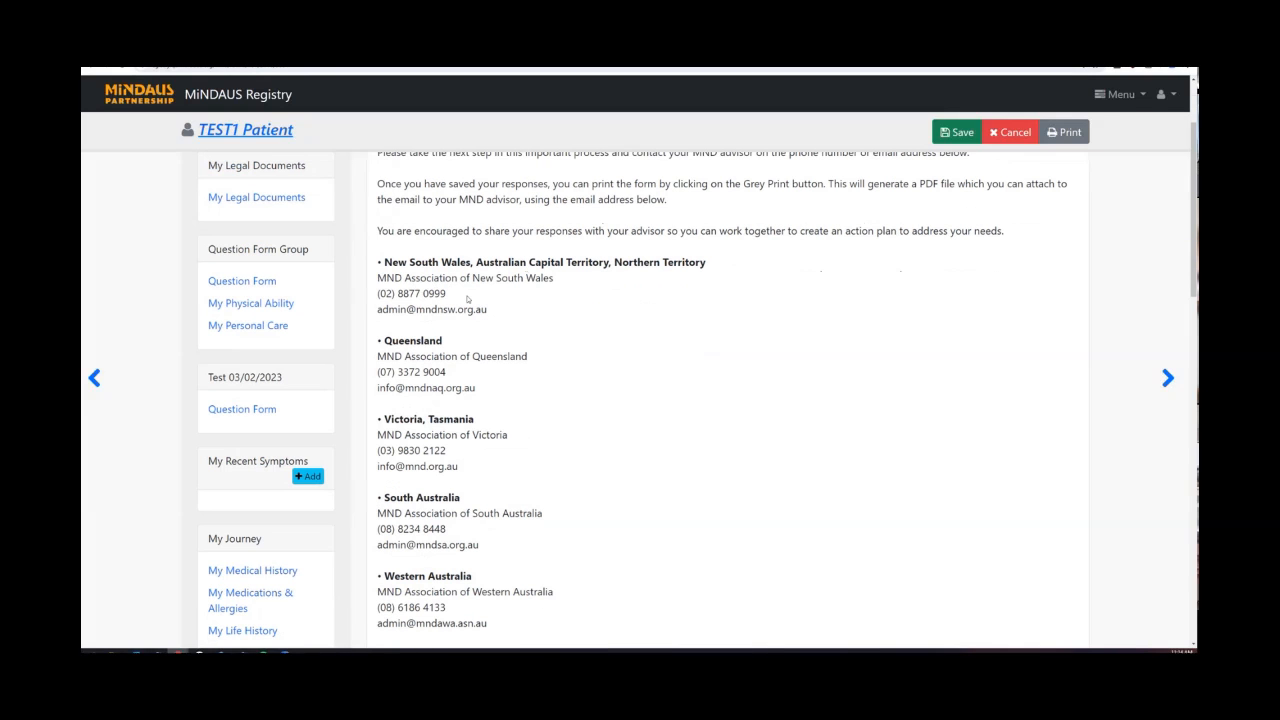
scroll(467, 299, "down", 1)
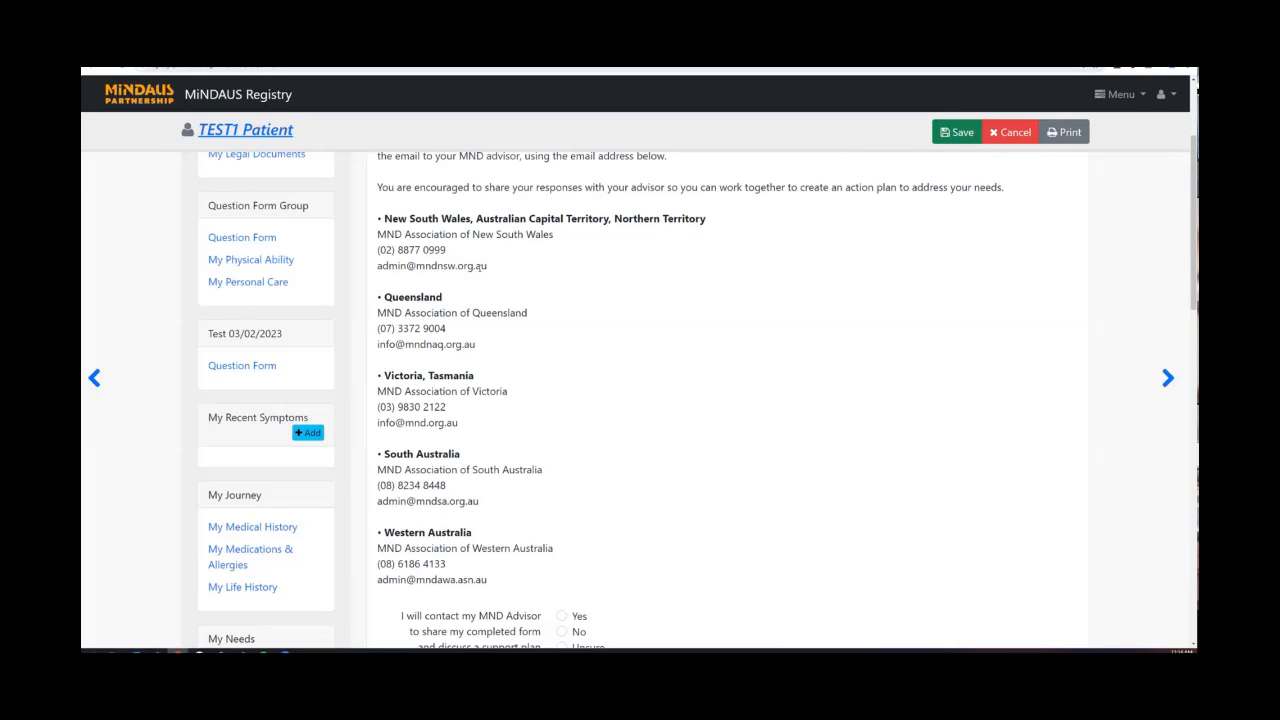
scroll(480, 265, "down", 2)
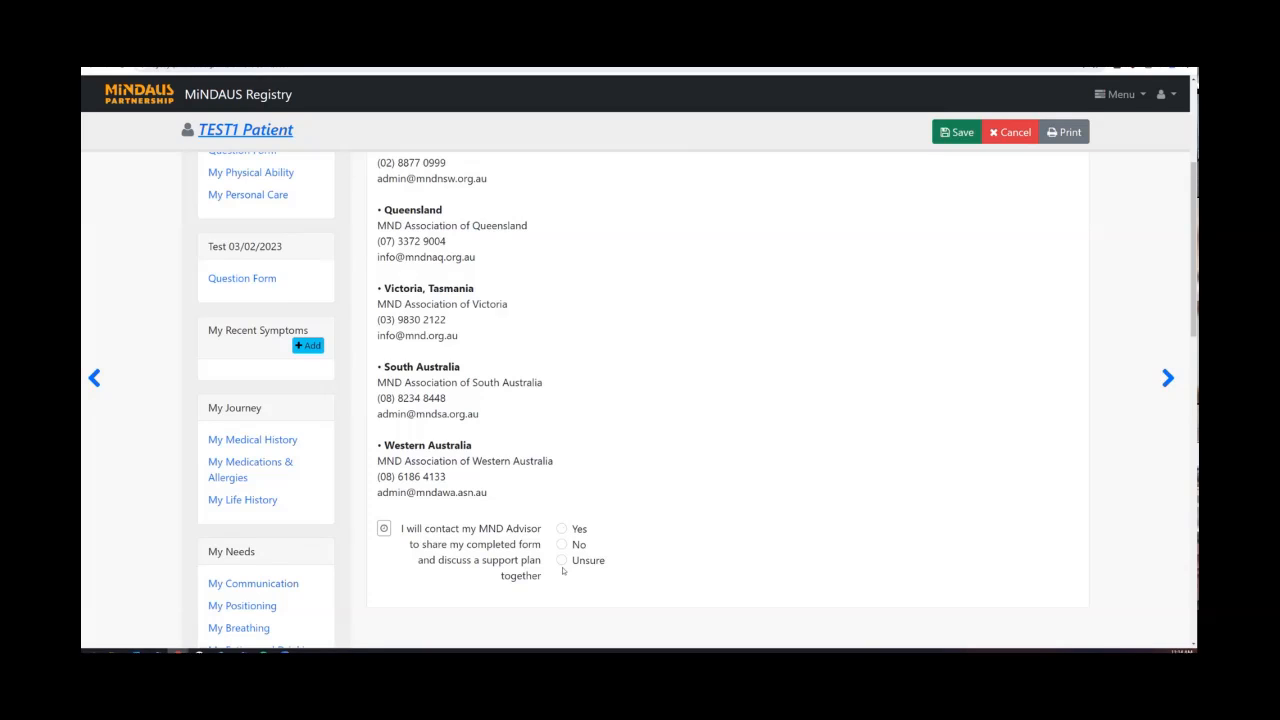
Answer Yes to 'I will contact my MND Advisor' and save the questionnaire.
left_click(561, 529)
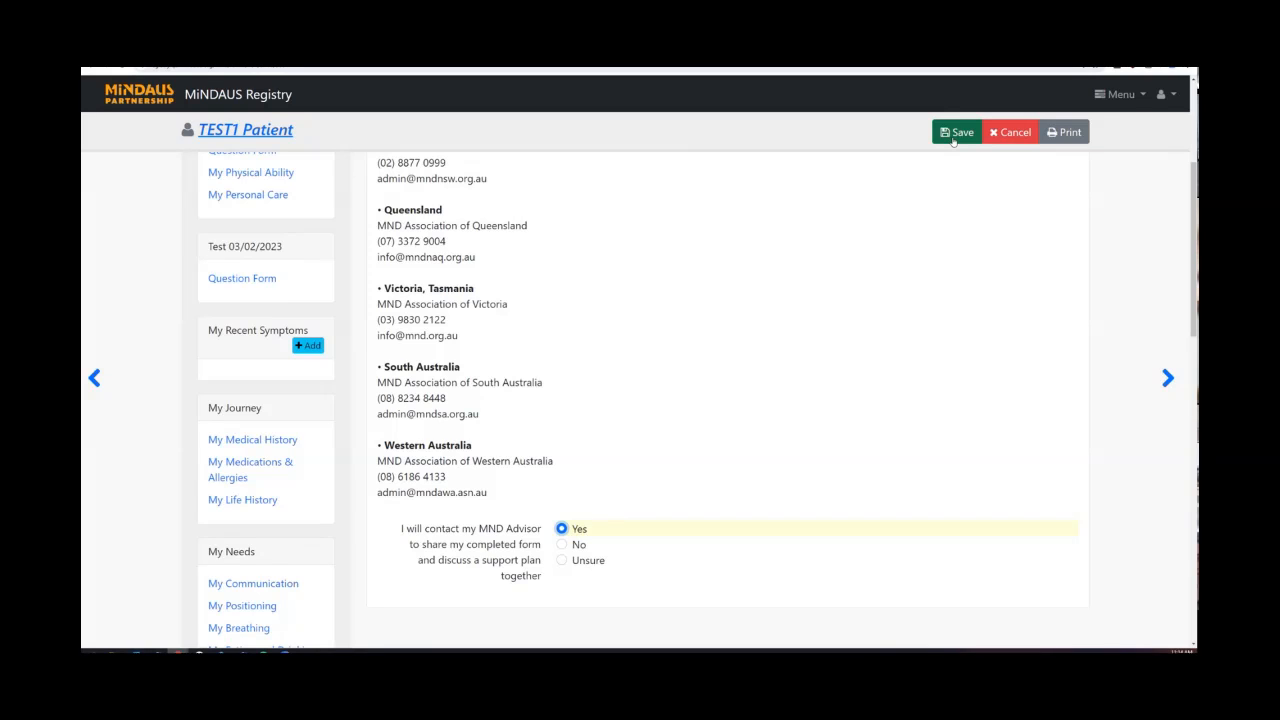
left_click(953, 135)
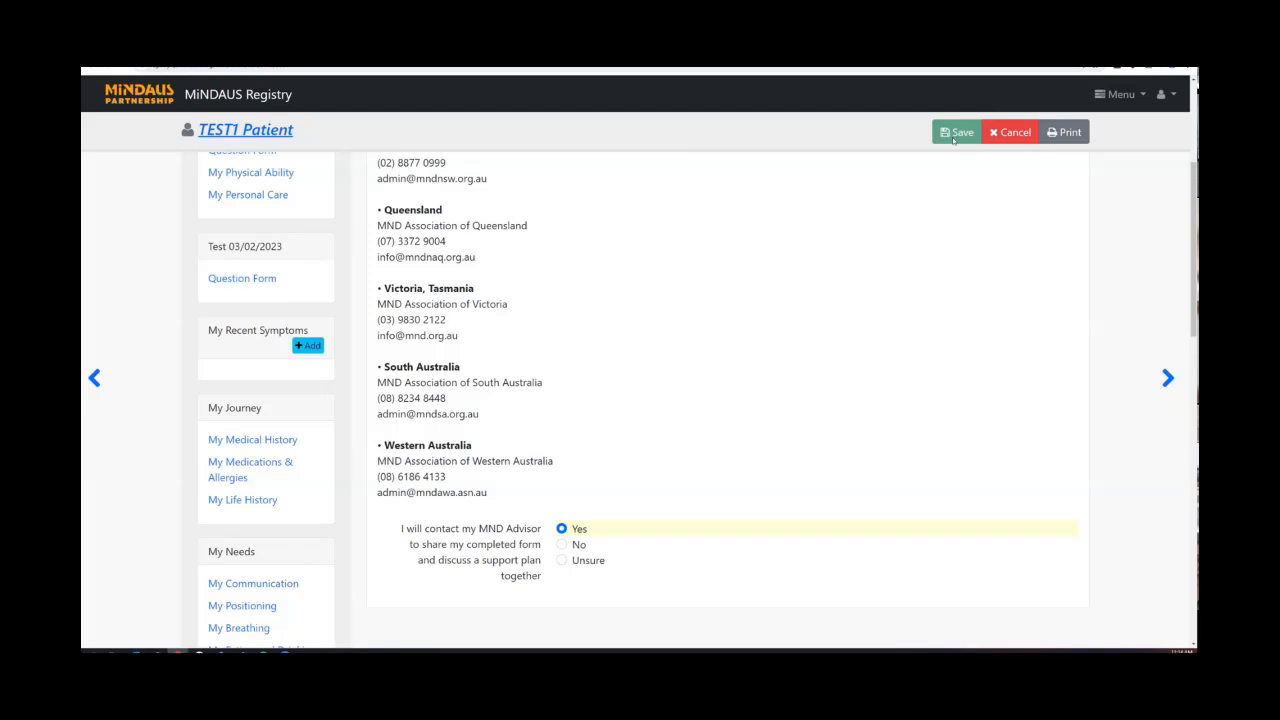
scroll(730, 294, "down", 5)
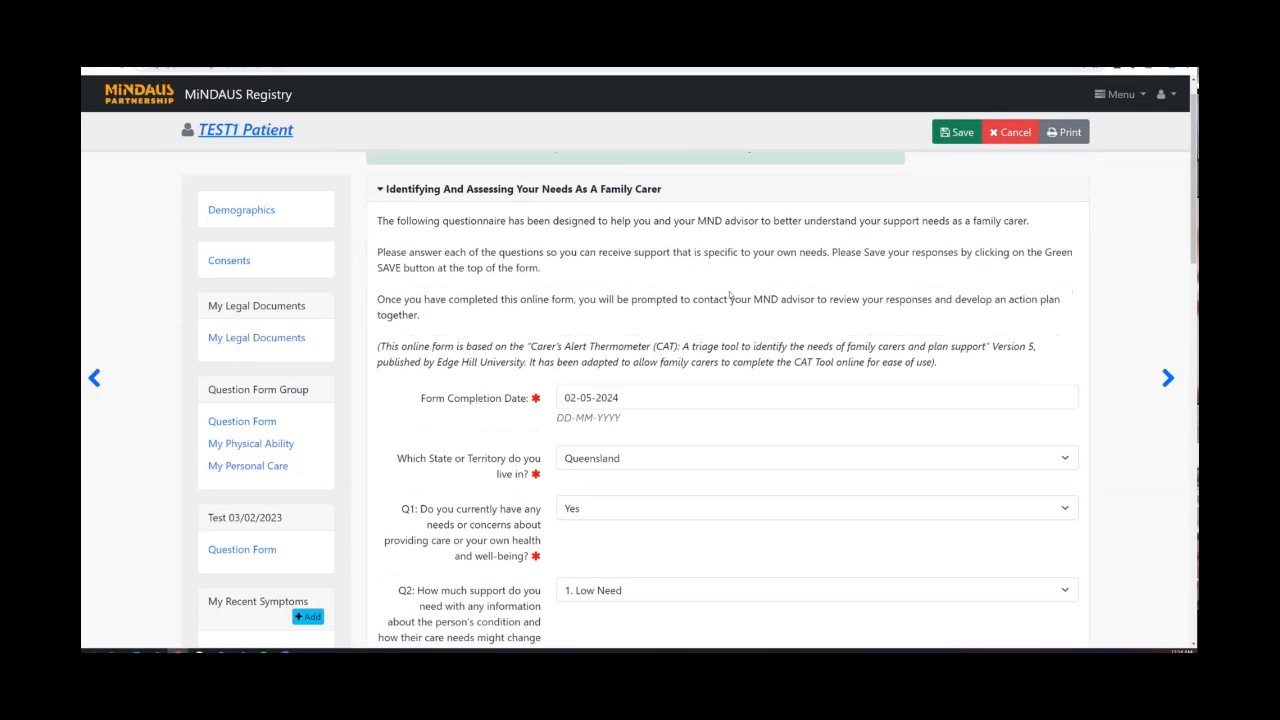
scroll(730, 294, "down", 9)
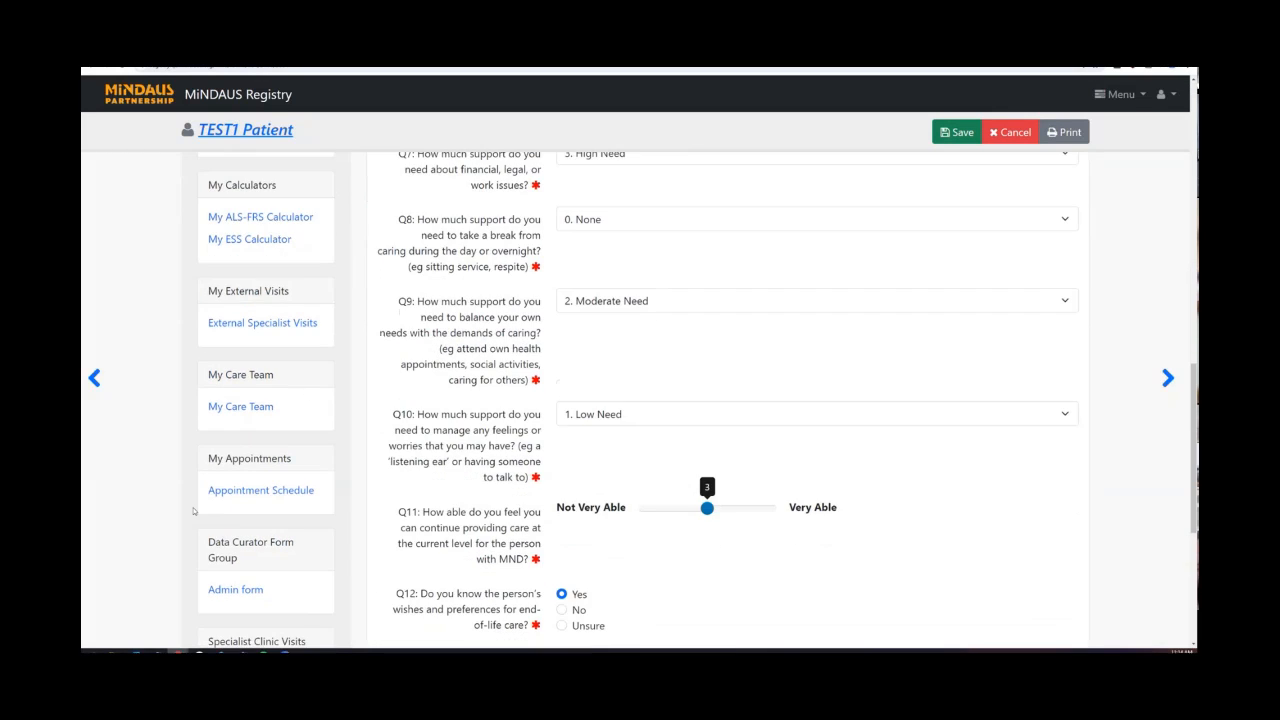
scroll(572, 361, "up", 4)
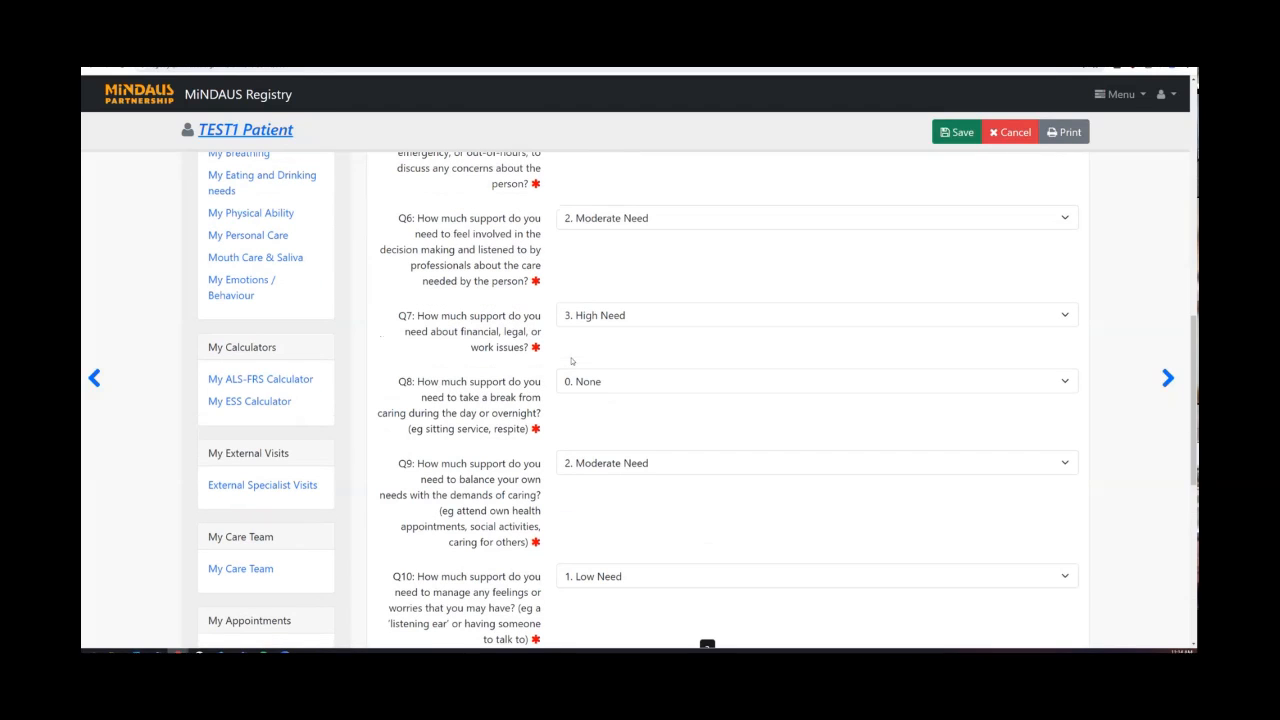
scroll(572, 361, "up", 10)
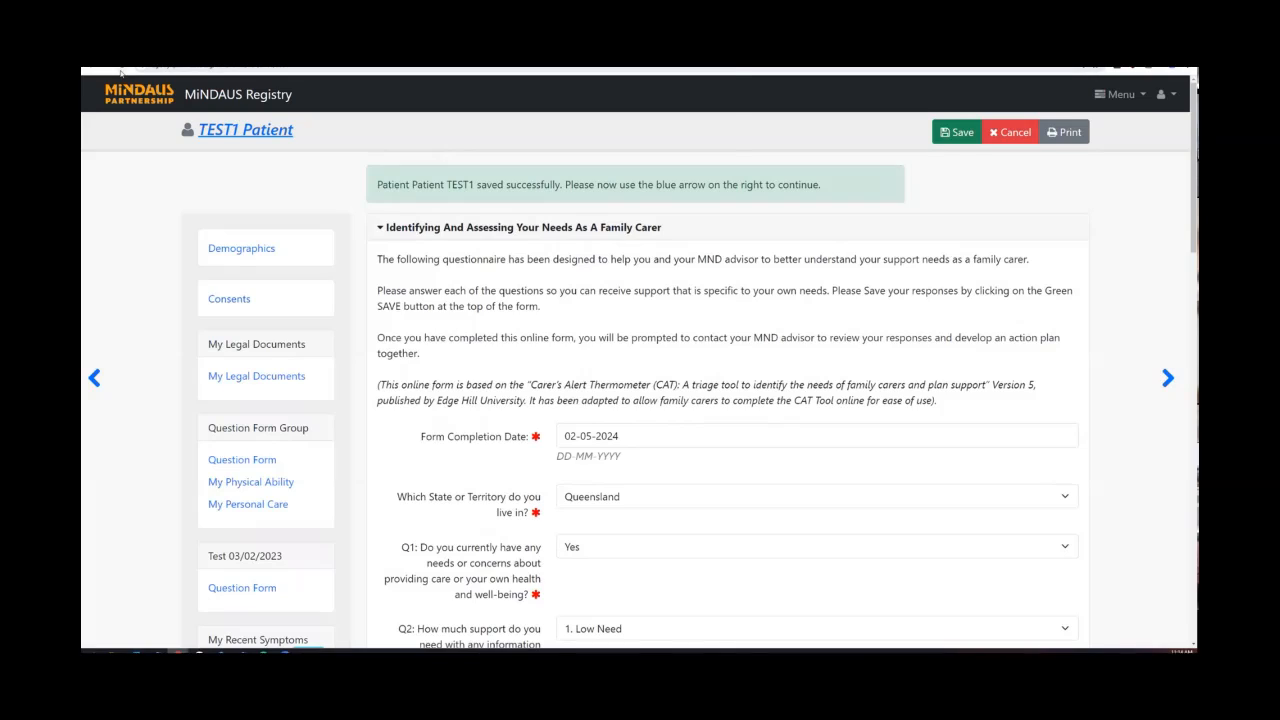
Reload the page confirming resubmission, then check Q2 still reads 1. Low Need.
left_click(120, 72)
left_click(665, 144)
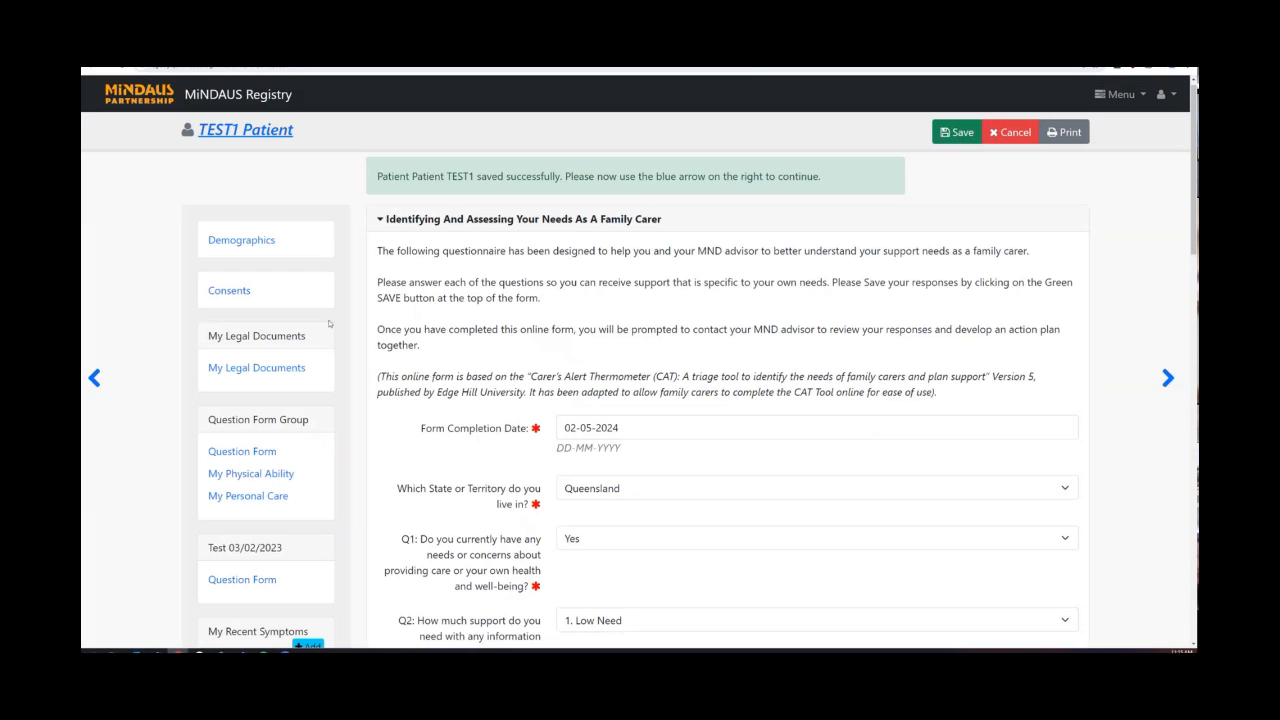
scroll(419, 344, "down", 3)
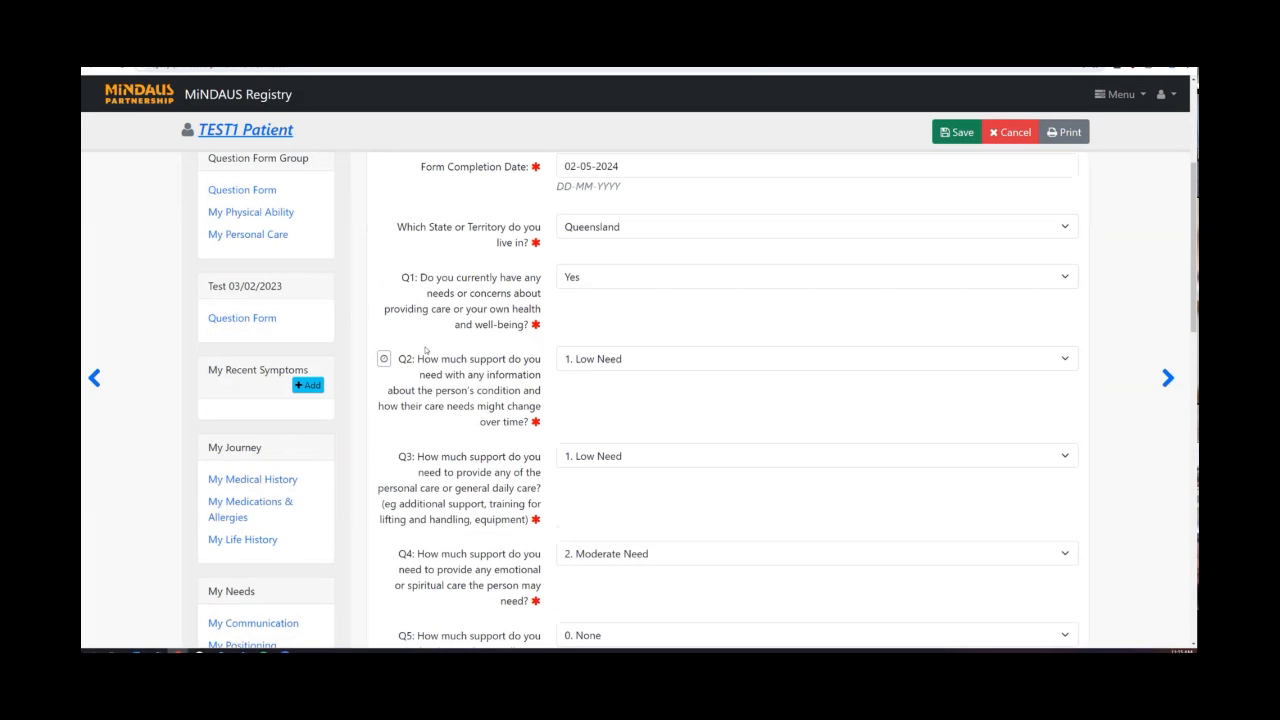
left_click(650, 362)
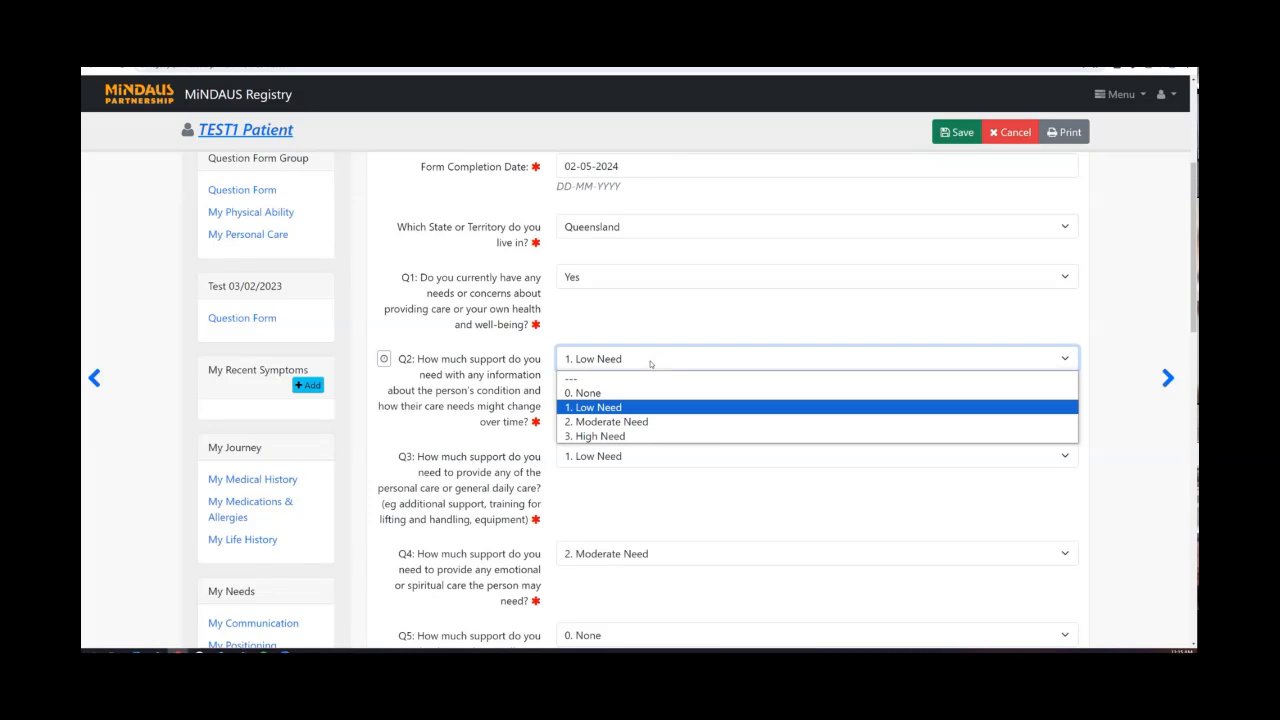
Change Q2 to '2. Moderate Need' and check the Total Score now reads 13.
left_click(646, 422)
scroll(645, 422, "down", 6)
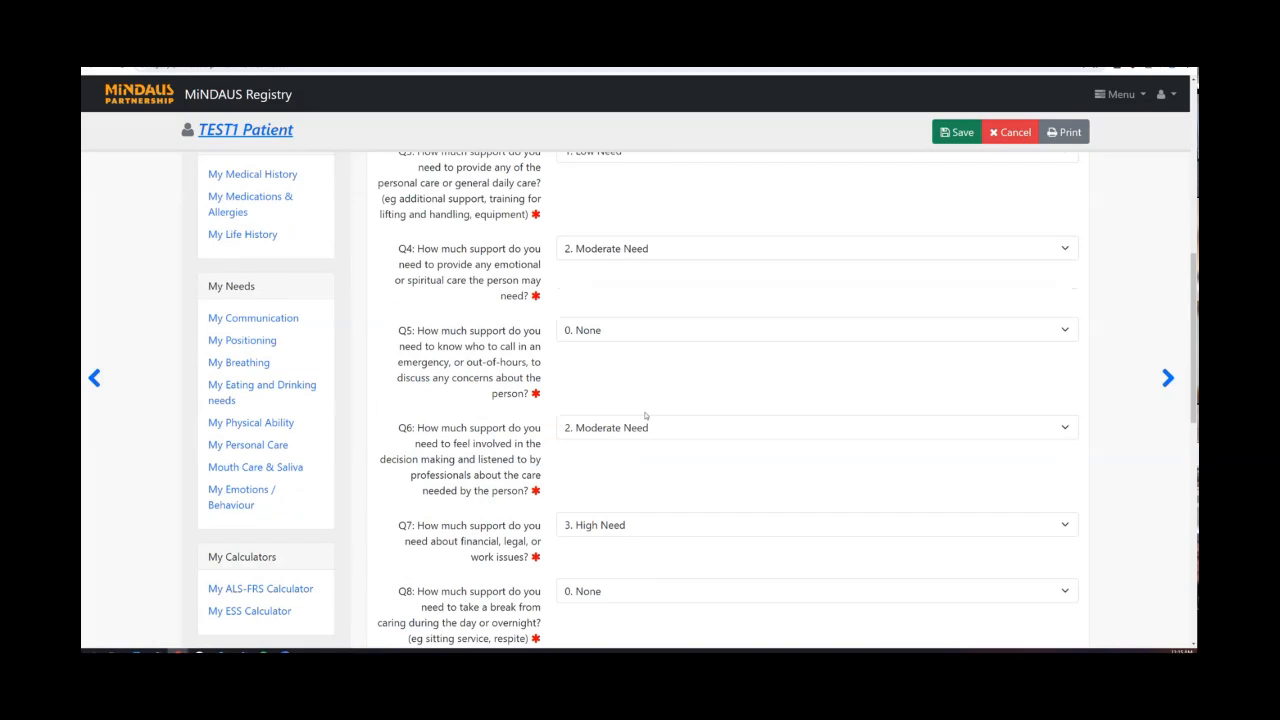
scroll(645, 413, "down", 3)
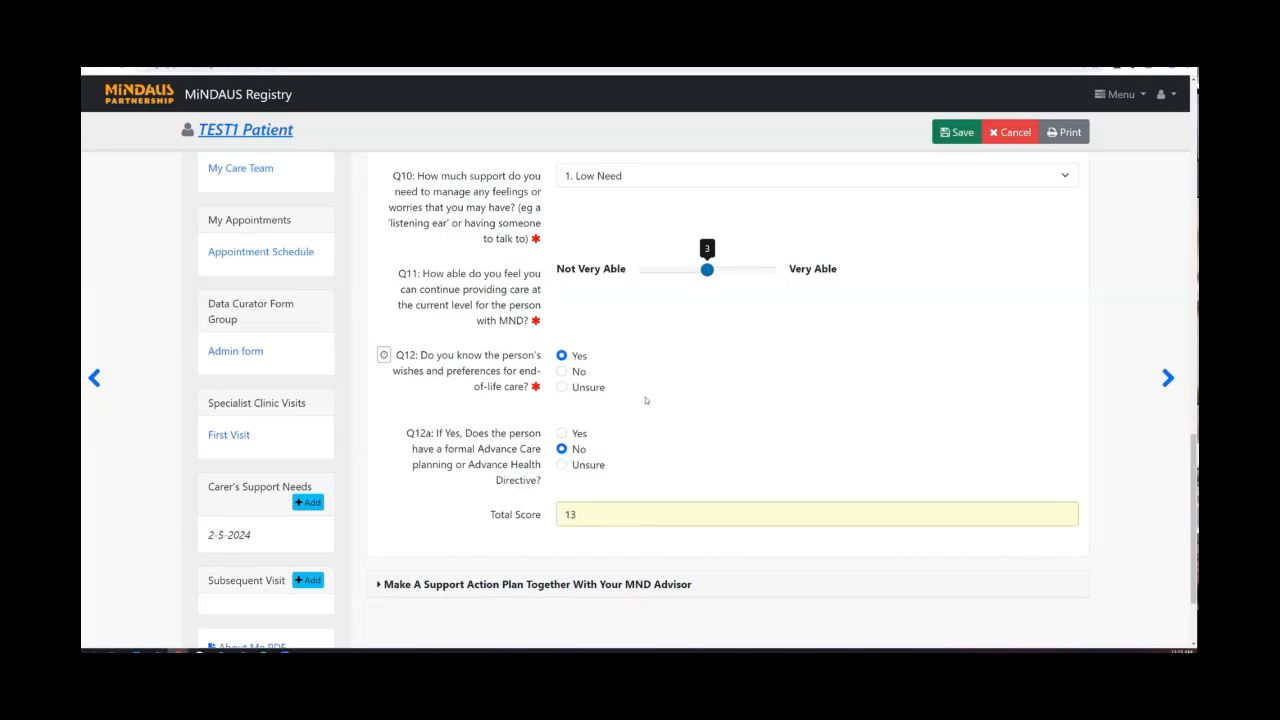
scroll(663, 388, "up", 3)
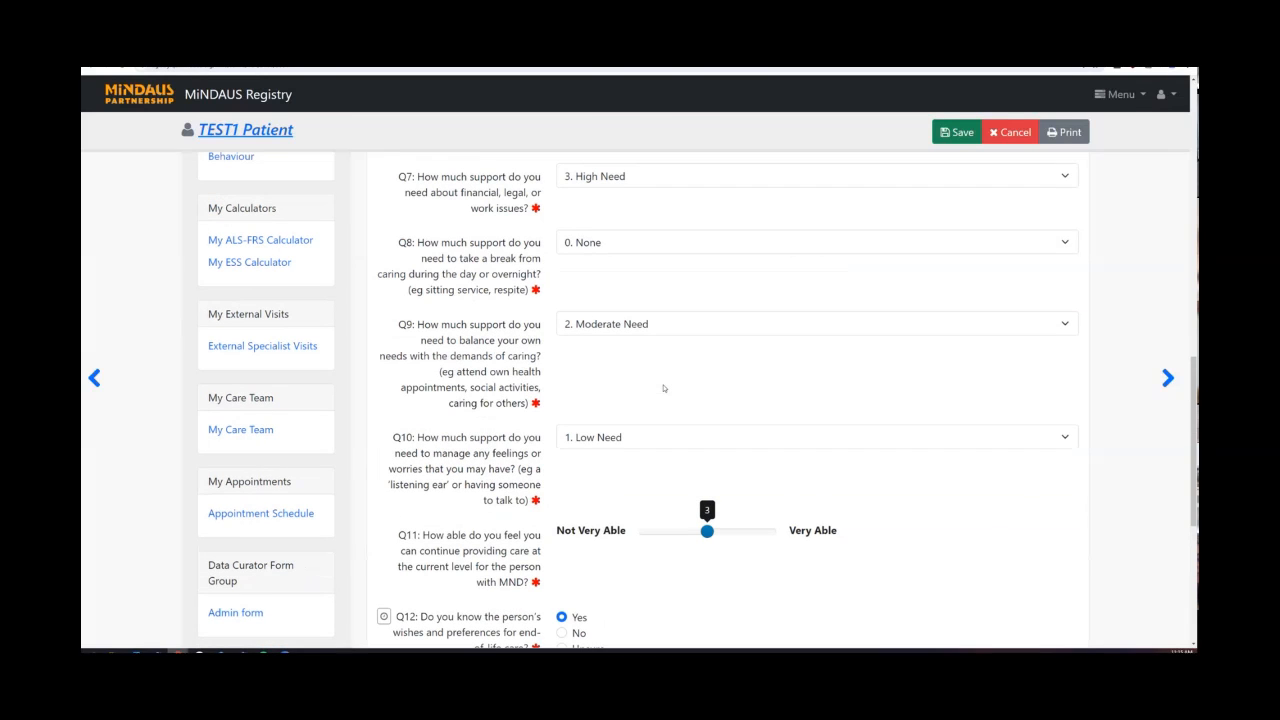
scroll(663, 388, "up", 4)
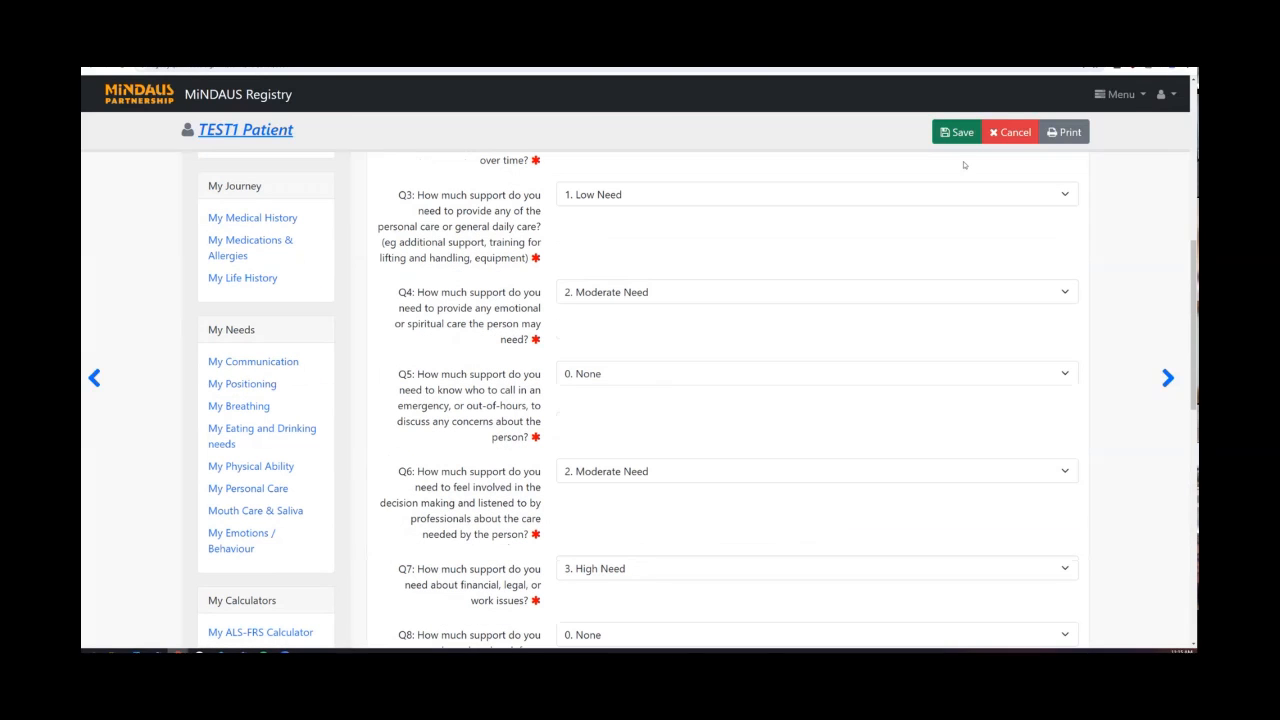
Save the edited 2-5-2024 questionnaire and review the saved form.
left_click(957, 132)
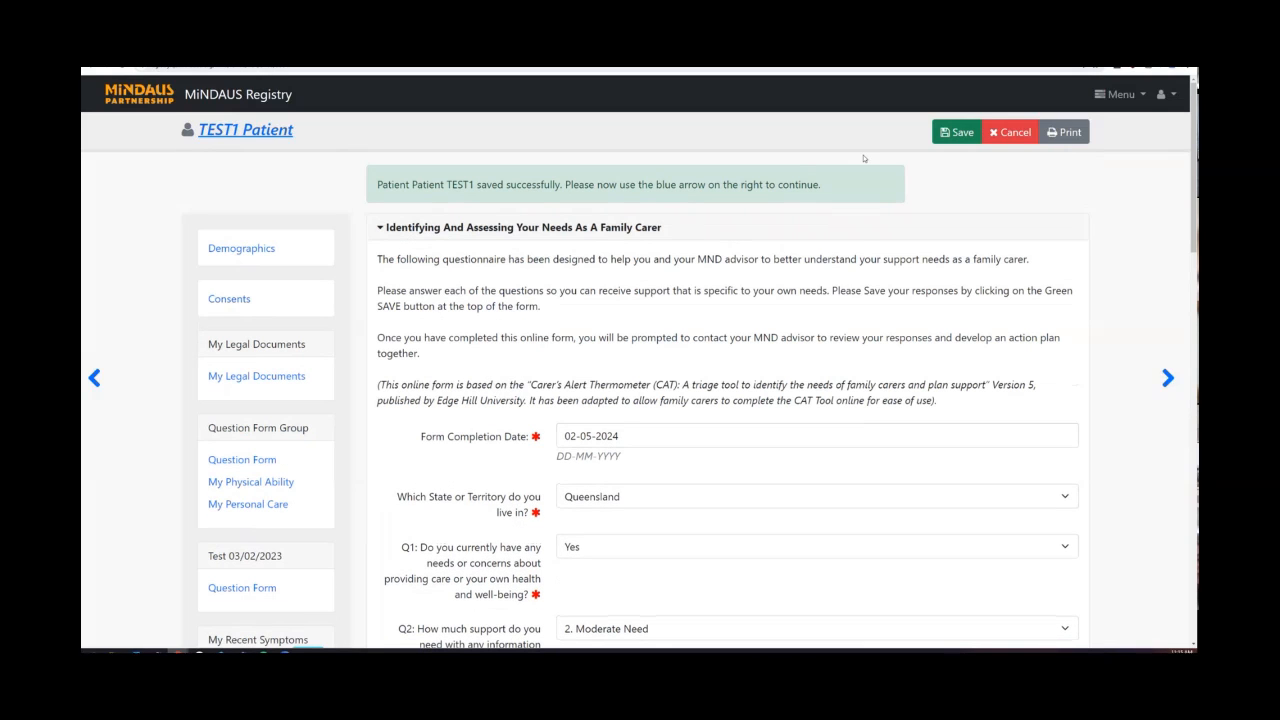
scroll(907, 275, "down", 1)
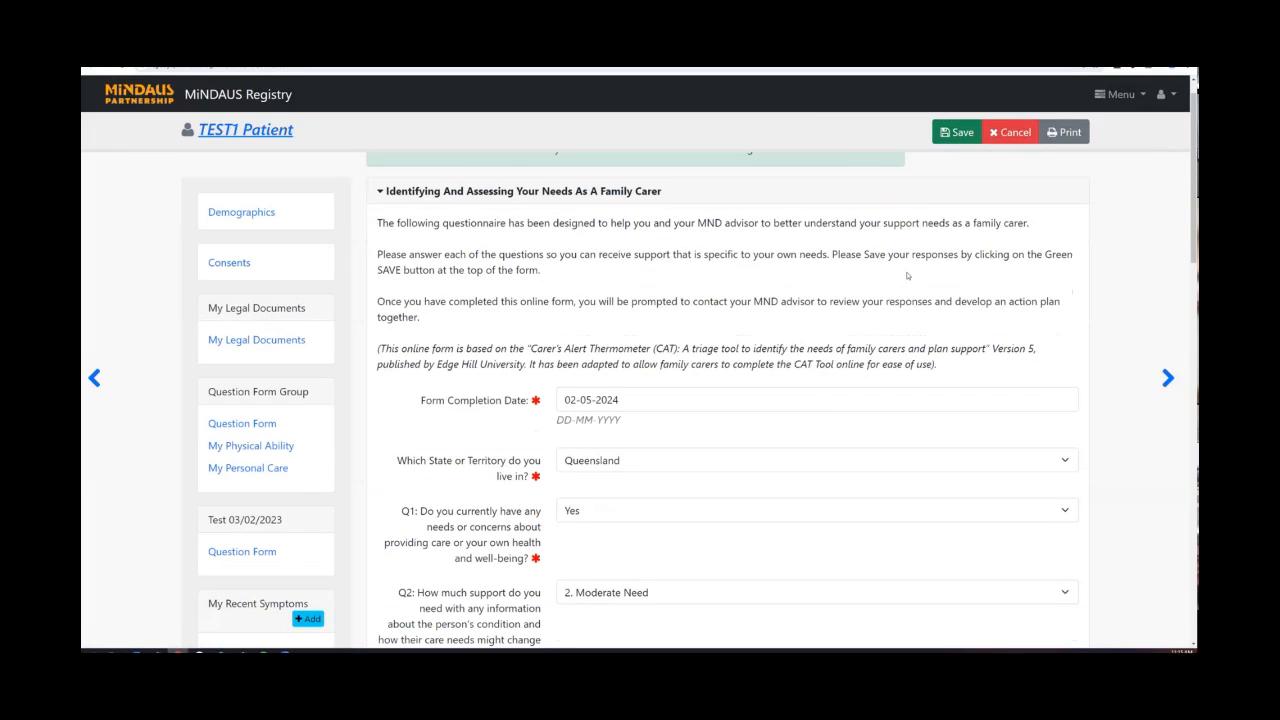
scroll(907, 275, "down", 5)
scroll(910, 274, "up", 5)
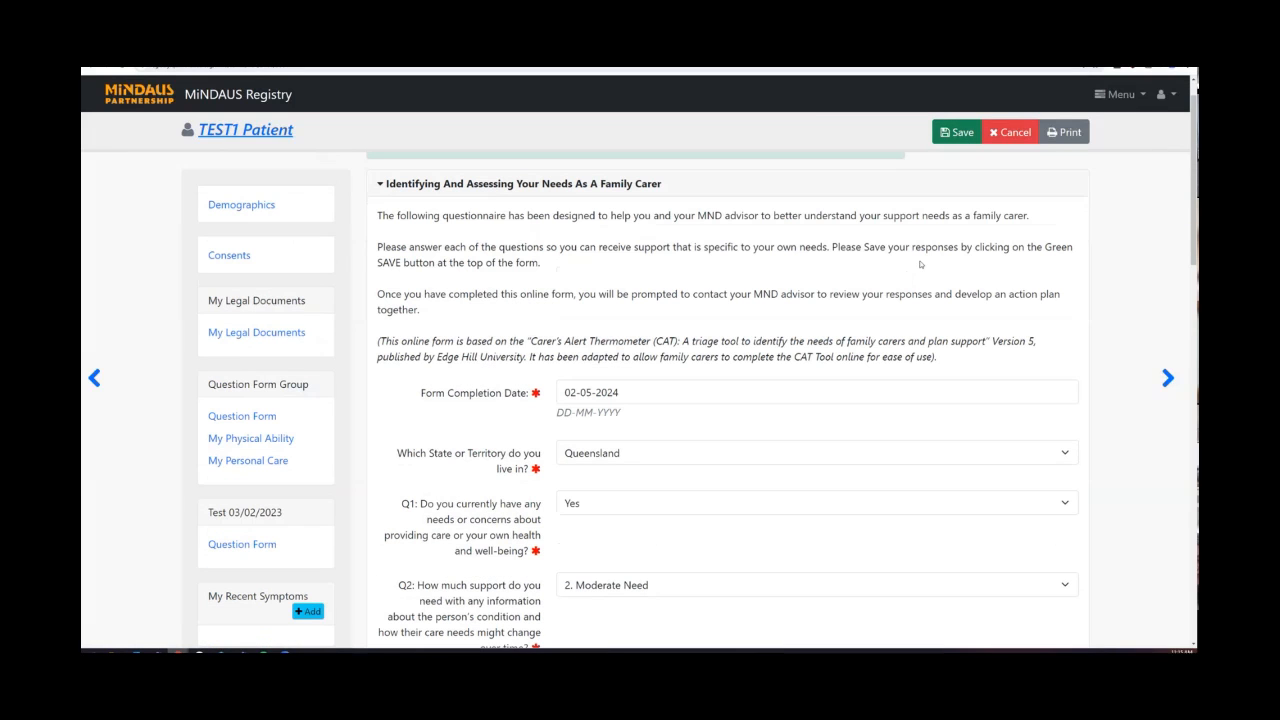
Preview the 5-sheet printout of the 2-5-2024 questionnaire, then cancel back to the form.
left_click(1067, 133)
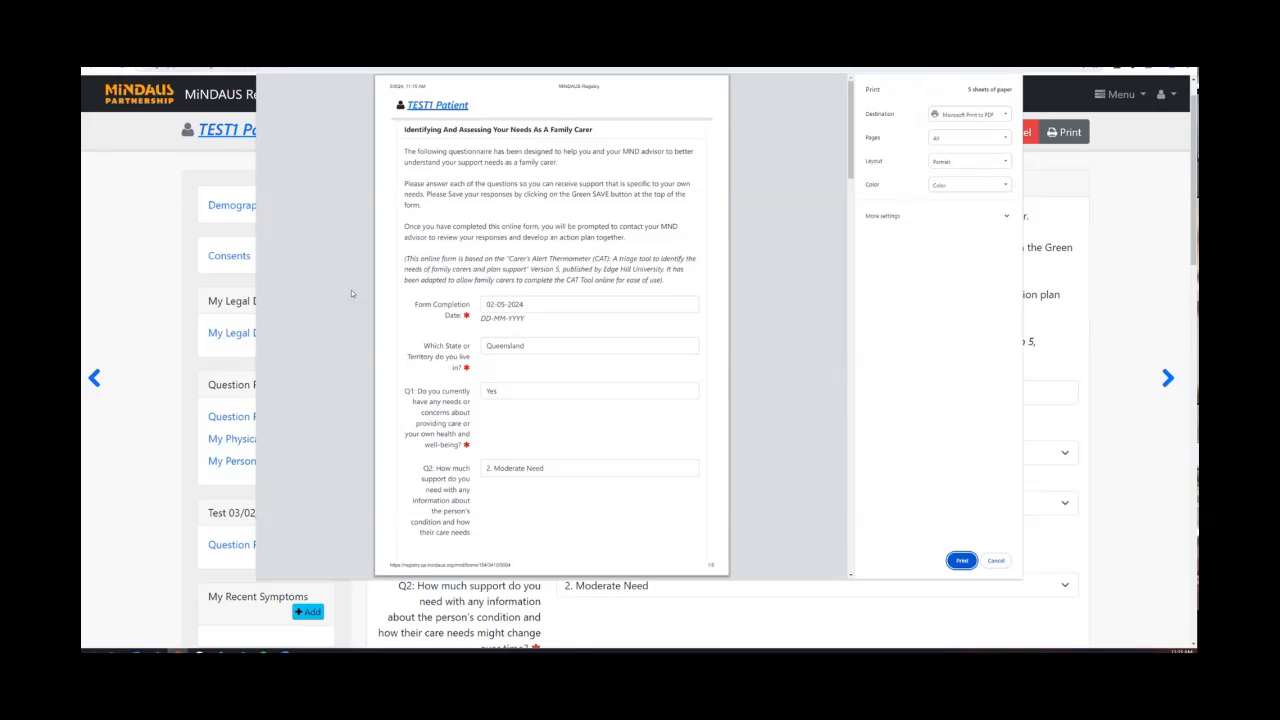
scroll(517, 301, "down", 1)
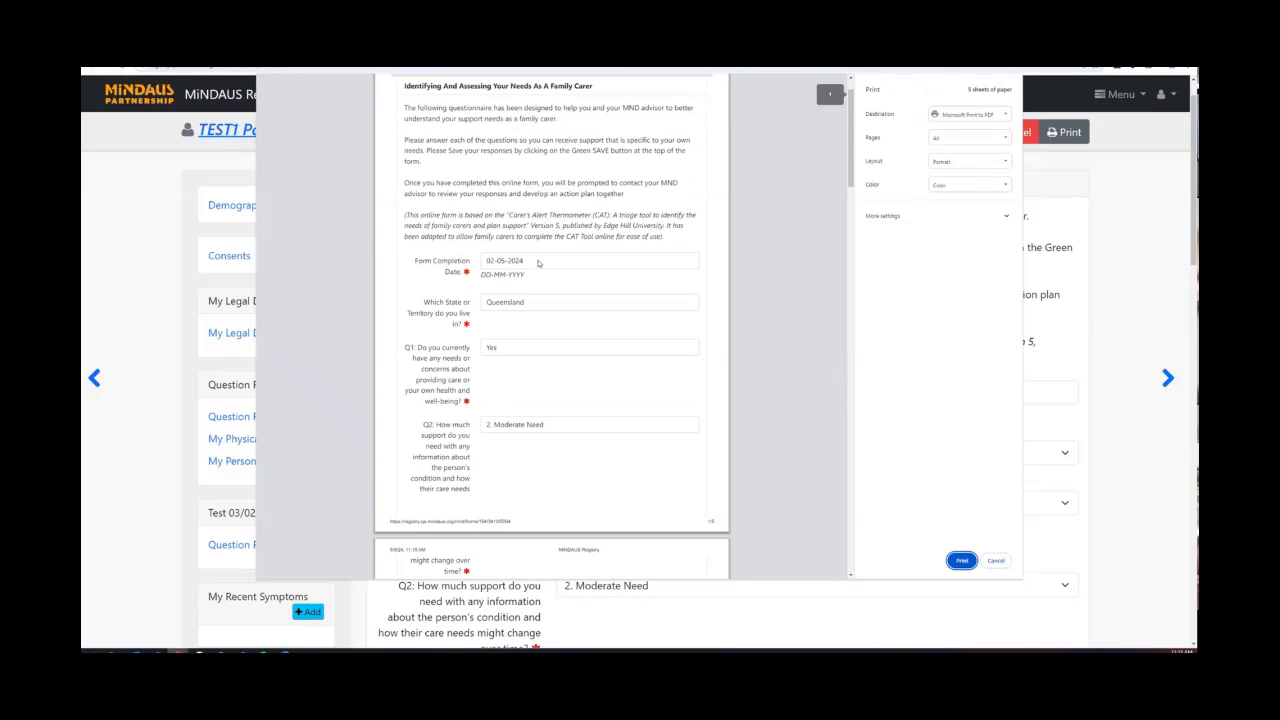
scroll(490, 245, "down", 1)
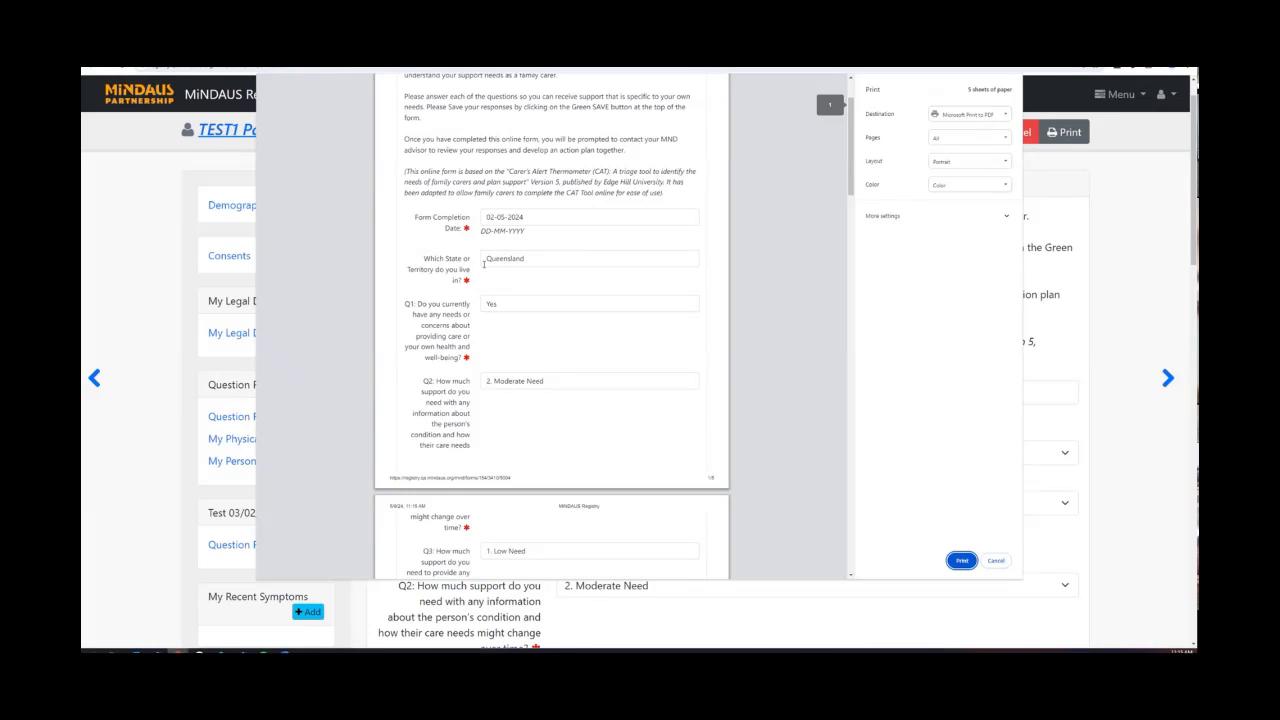
scroll(530, 264, "down", 5)
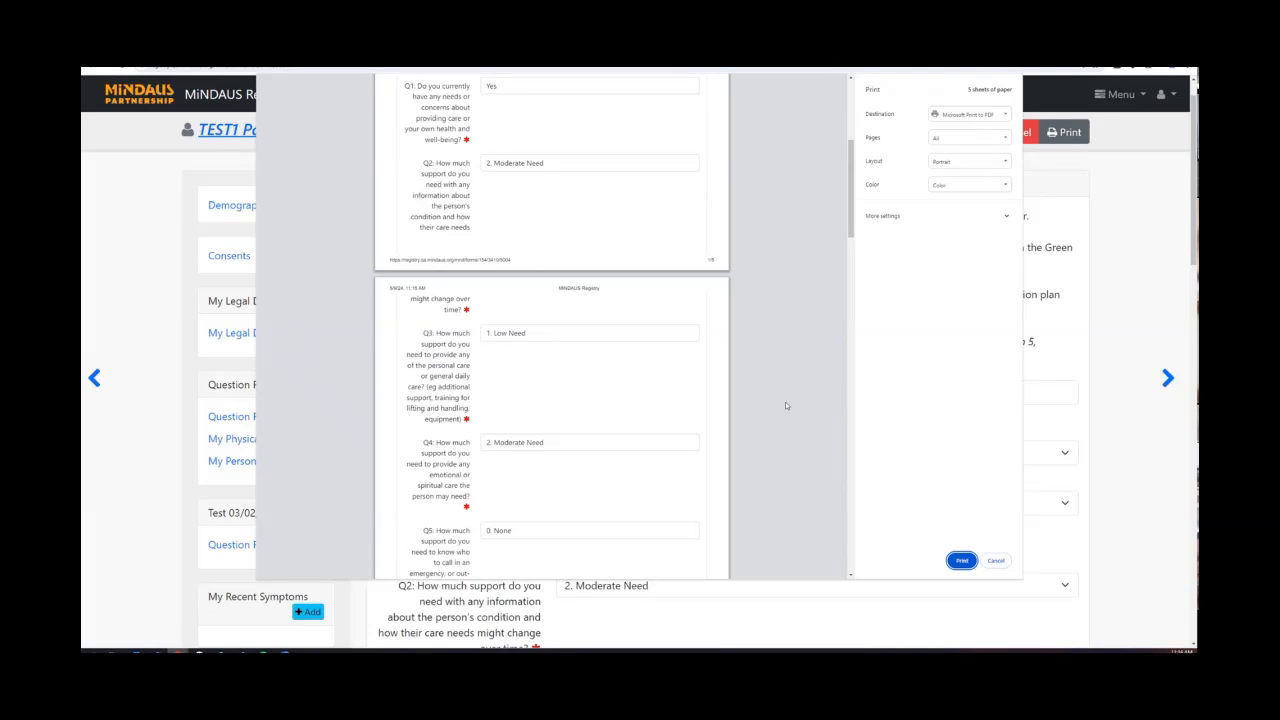
left_click(996, 560)
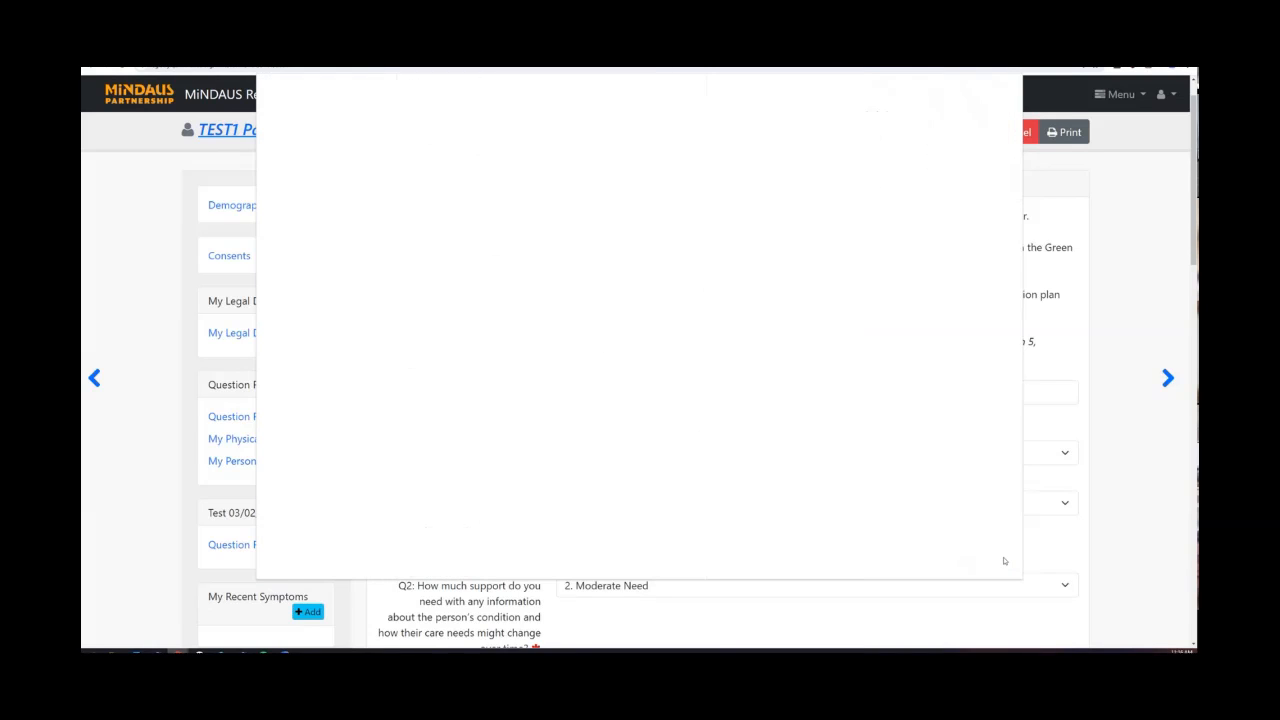
scroll(759, 394, "down", 2)
scroll(759, 394, "down", 6)
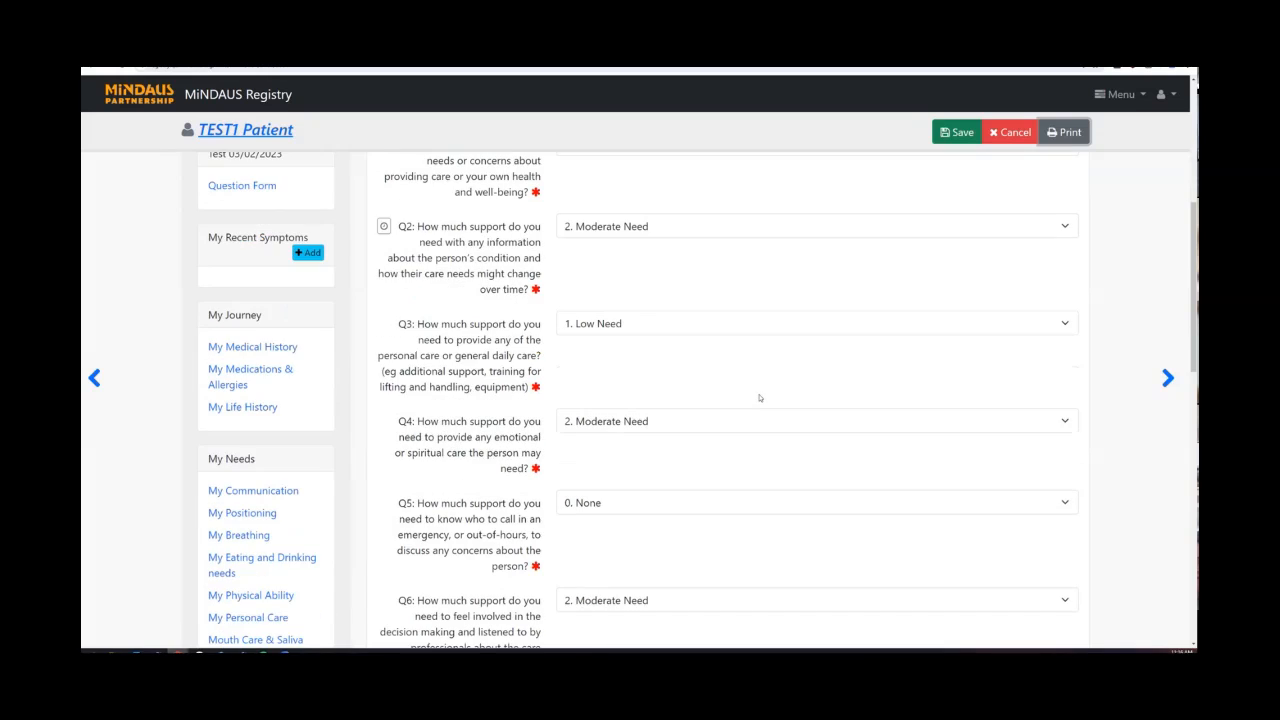
Expand 'Make A Support Action Plan' and bring up a blank carer's support needs questionnaire.
scroll(759, 397, "down", 5)
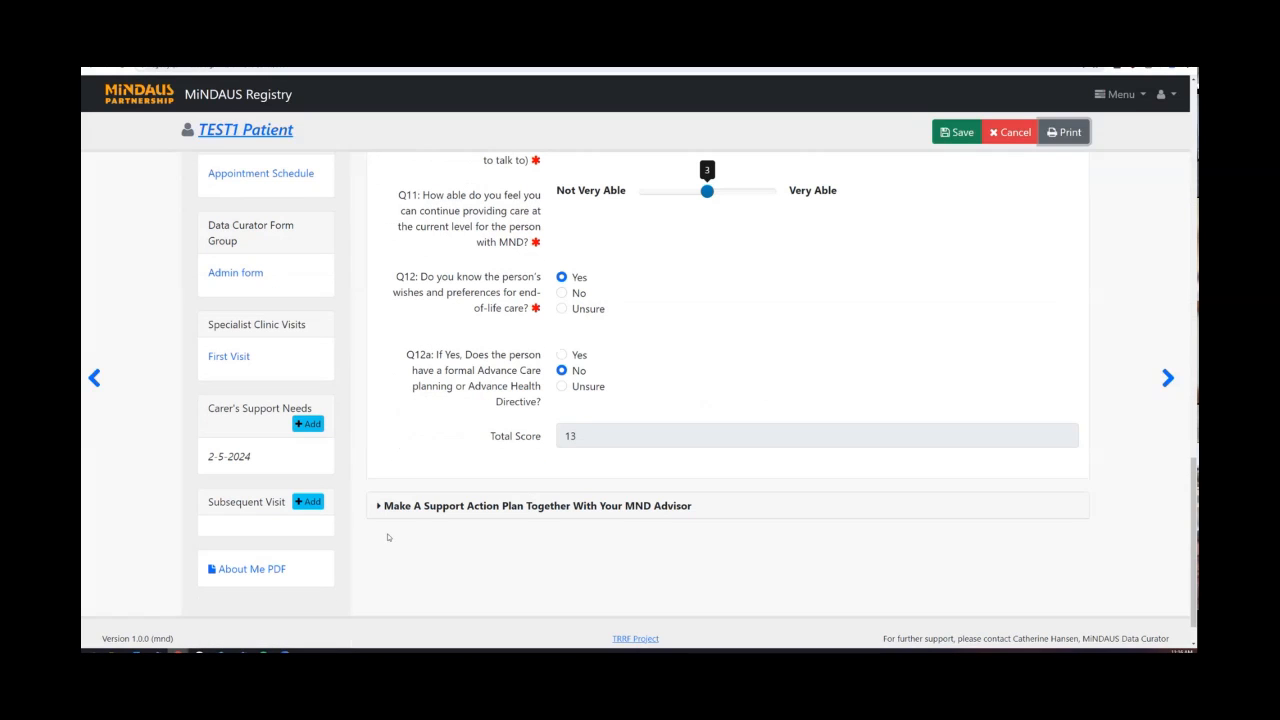
left_click(379, 507)
scroll(428, 492, "down", 1)
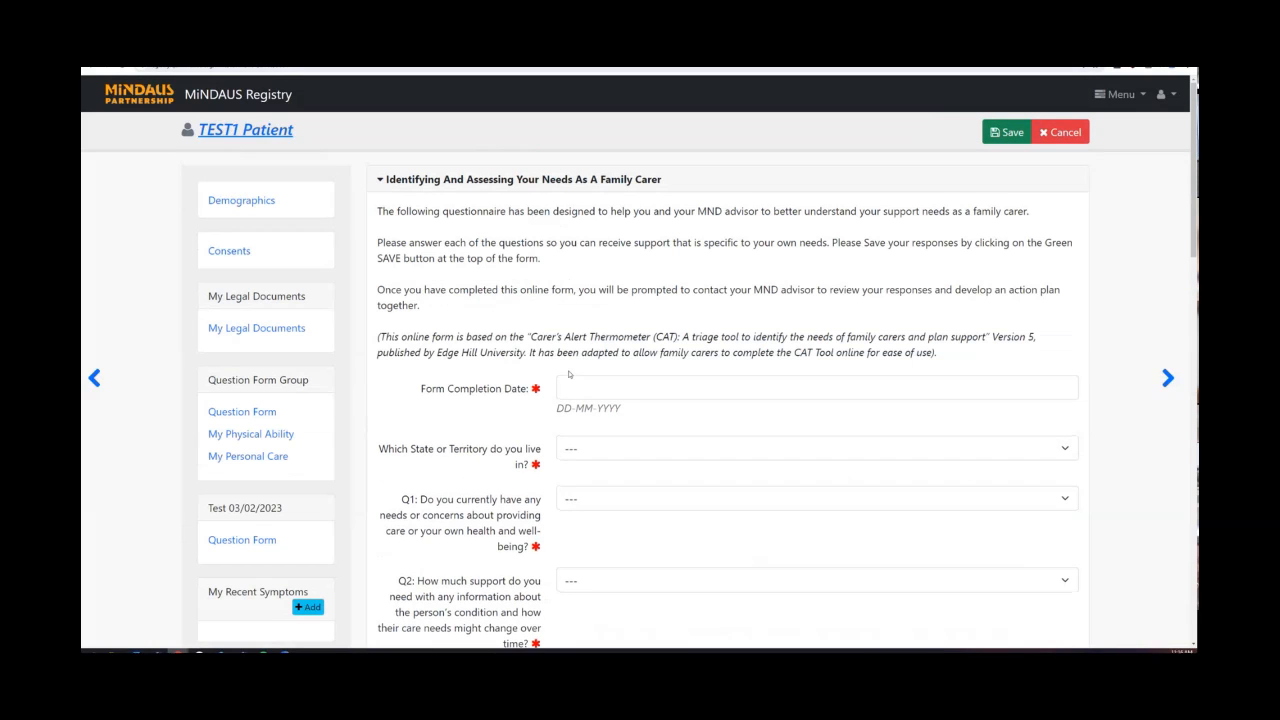
scroll(600, 290, "down", 1)
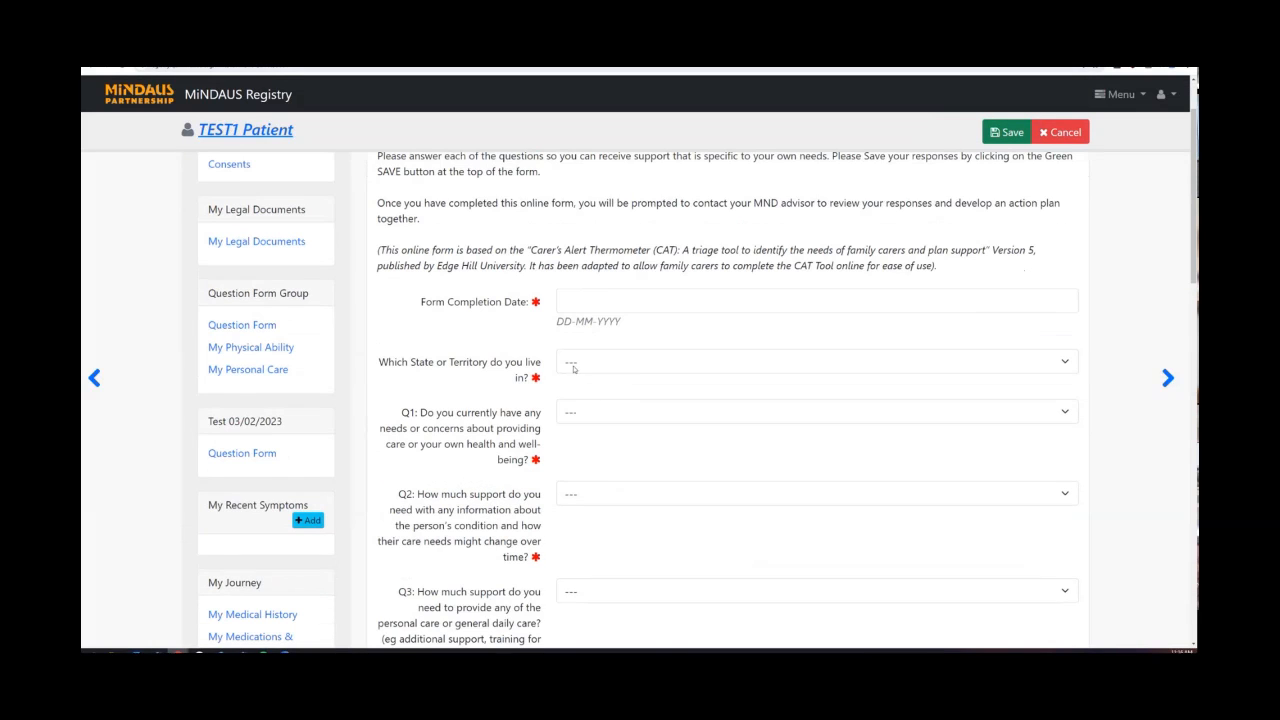
Set the completion date to 16-05-2024 and the state to Queensland.
left_click(600, 290)
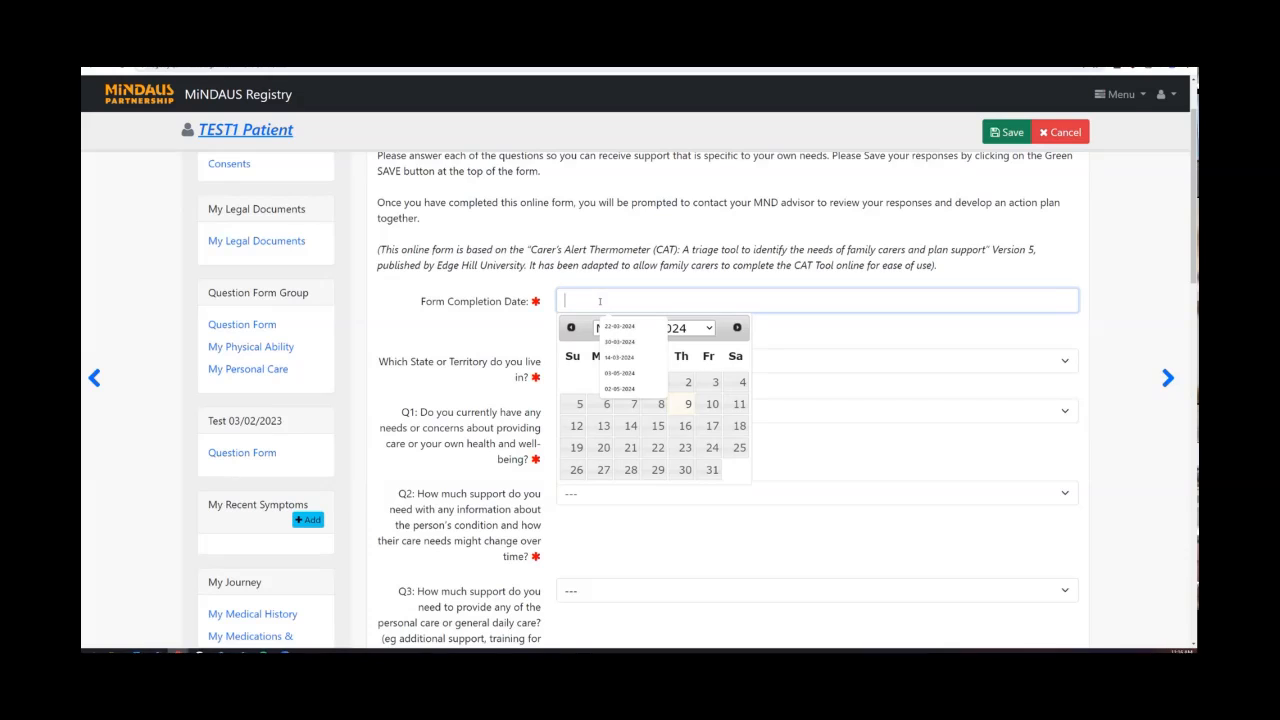
left_click(686, 427)
left_click(600, 361)
left_click(623, 435)
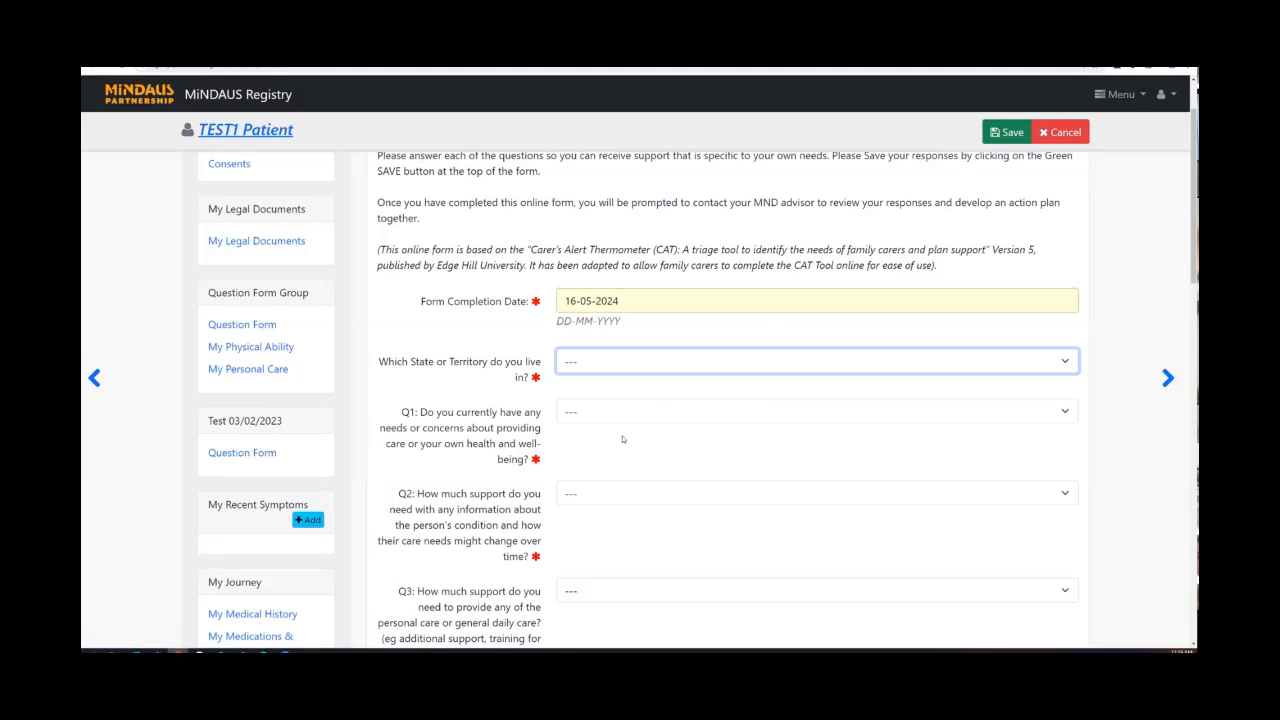
Answer Q1 No, and set Q2, Q3 and Q4 to '2. Moderate Need'.
scroll(631, 442, "down", 1)
left_click(617, 323)
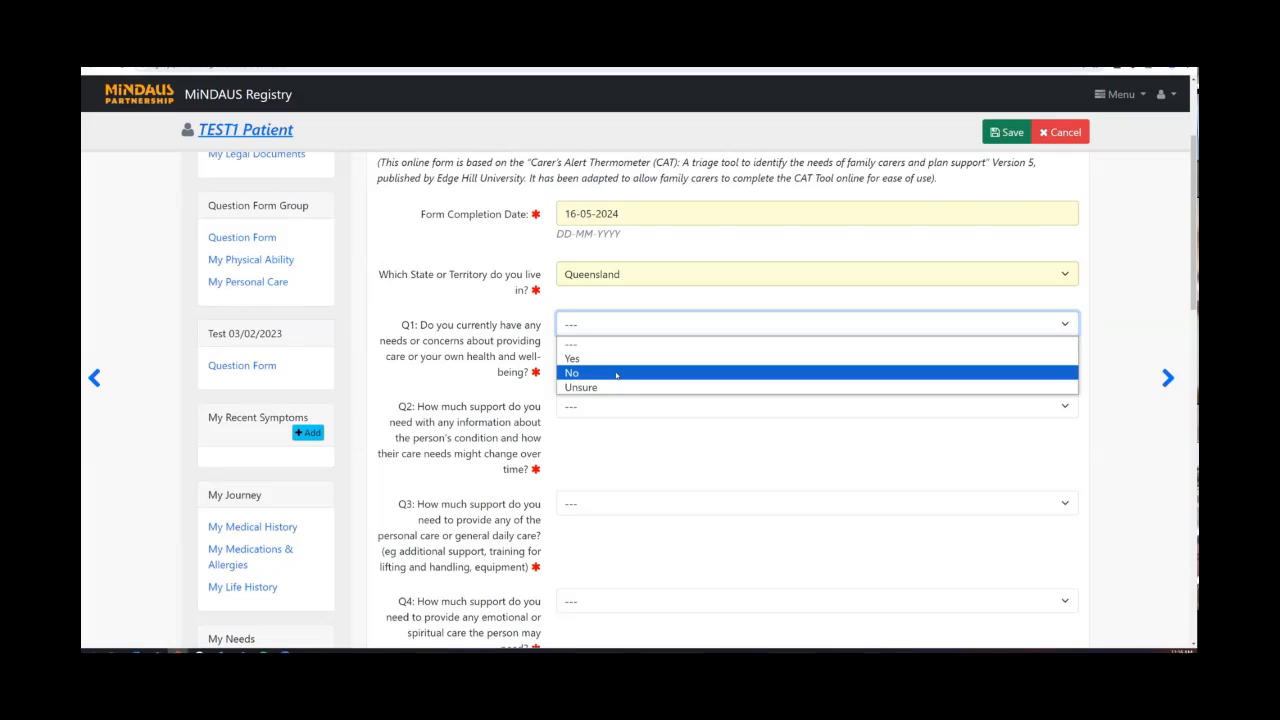
left_click(600, 371)
left_click(616, 404)
left_click(611, 469)
scroll(620, 466, "down", 2)
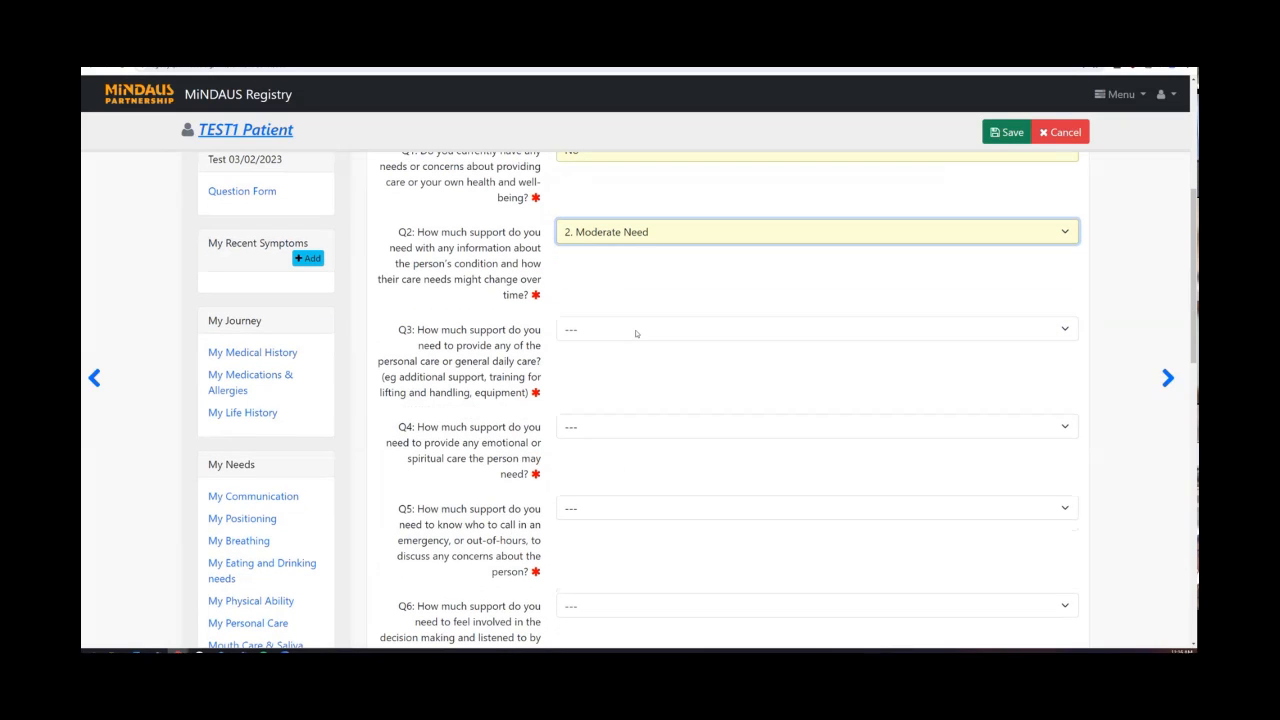
left_click(634, 330)
left_click(641, 392)
left_click(643, 430)
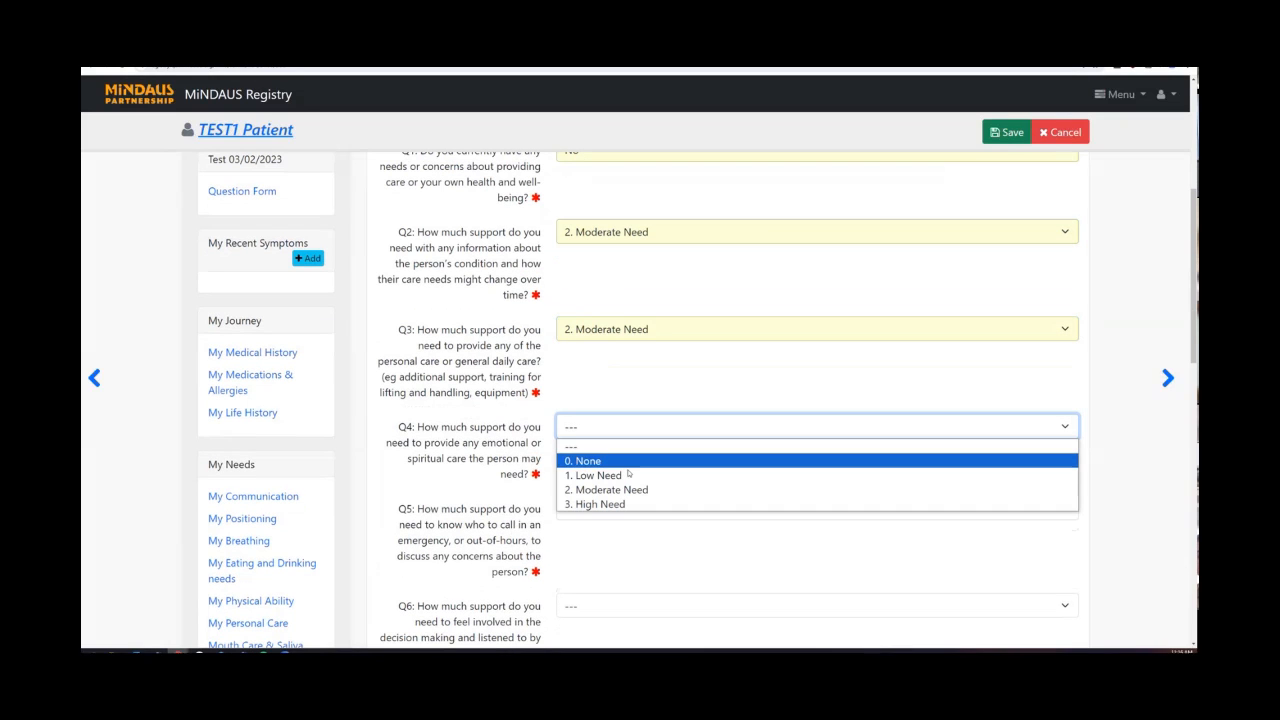
left_click(625, 489)
Set Q5 and Q6 to '2. Moderate Need' and Q7 to '0. None'.
scroll(625, 488, "down", 1)
left_click(625, 421)
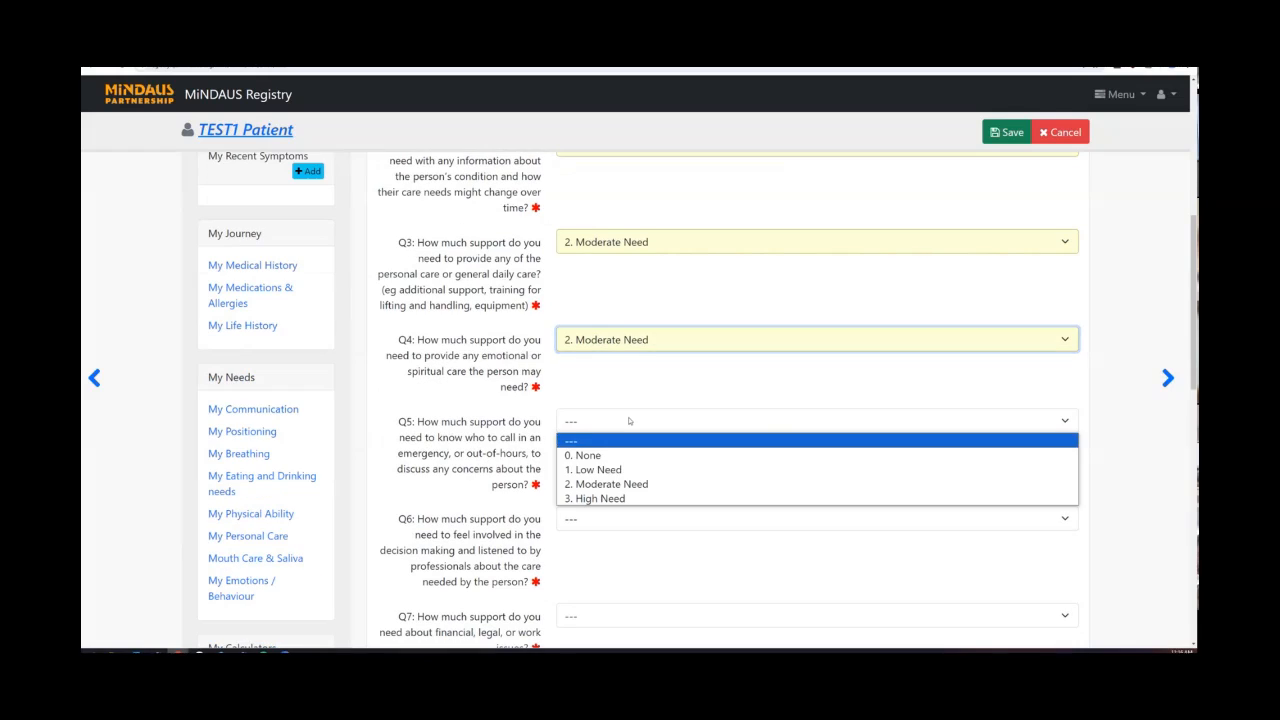
left_click(625, 484)
scroll(625, 485, "down", 1)
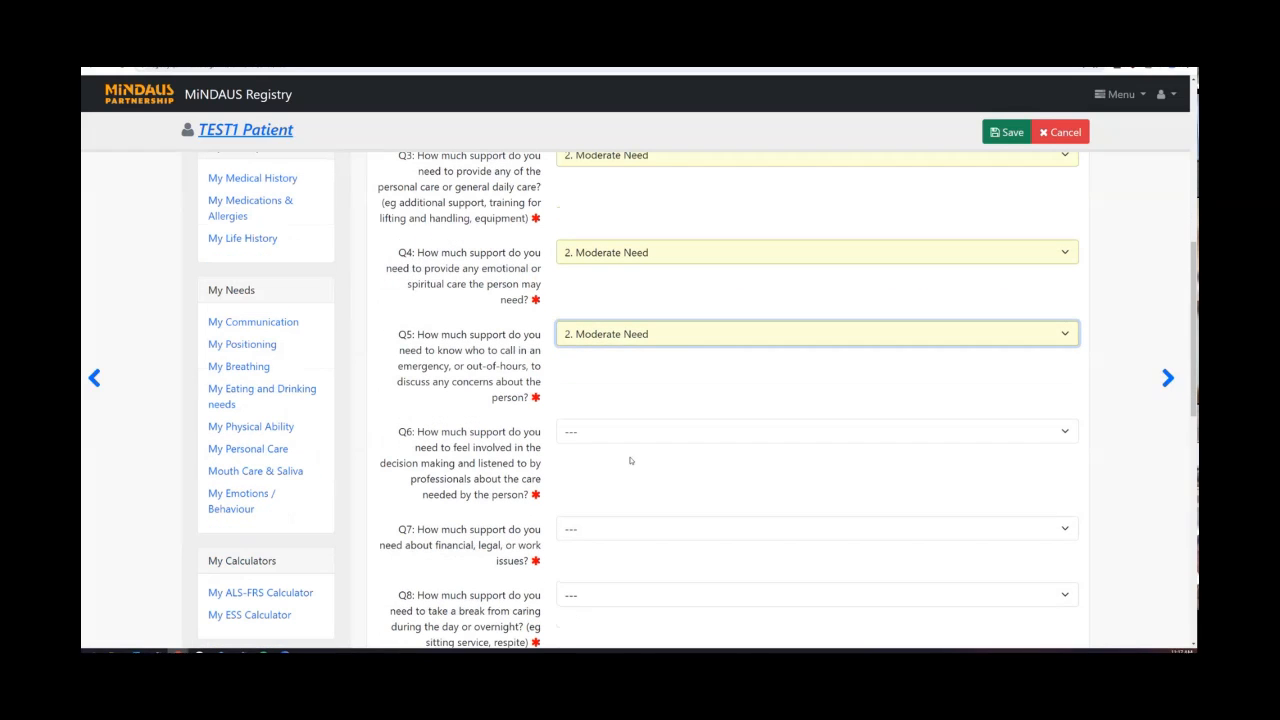
left_click(633, 440)
left_click(628, 497)
left_click(625, 528)
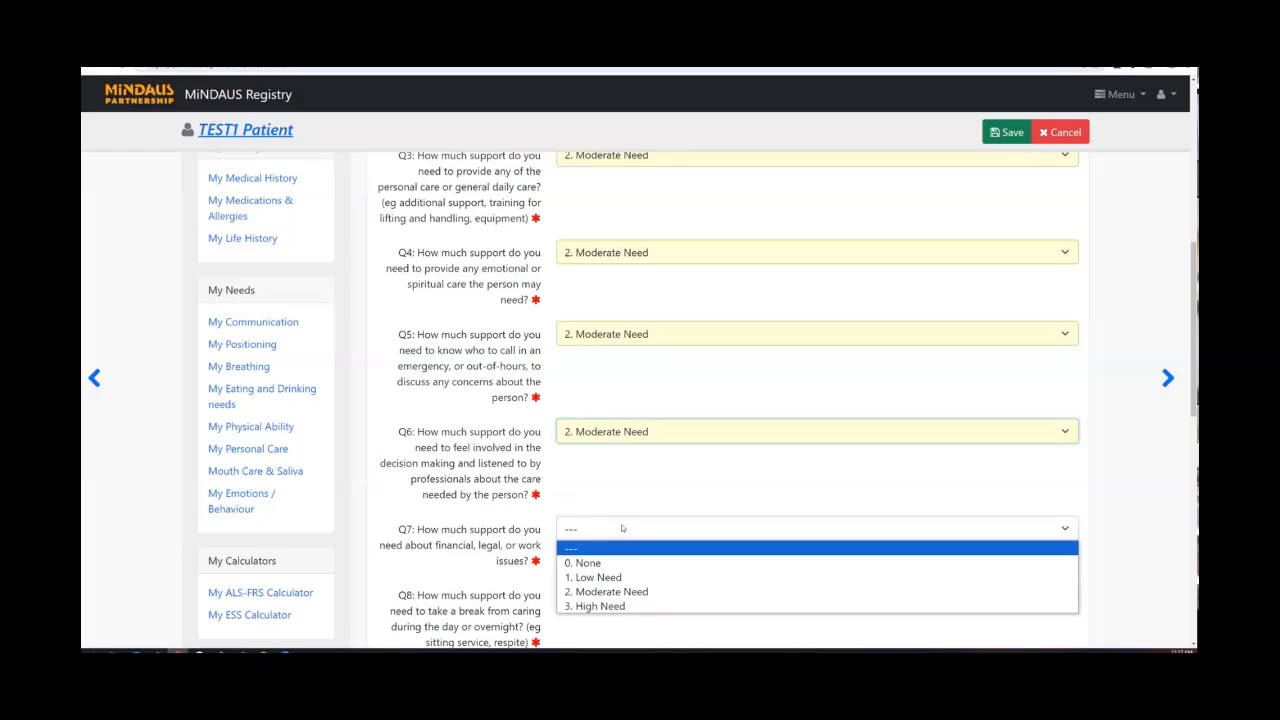
left_click(590, 562)
Set Q8 to '1. Low Need', Q9 to '2. Moderate Need', Q10 to '3. High Need'.
scroll(595, 551, "down", 2)
left_click(612, 466)
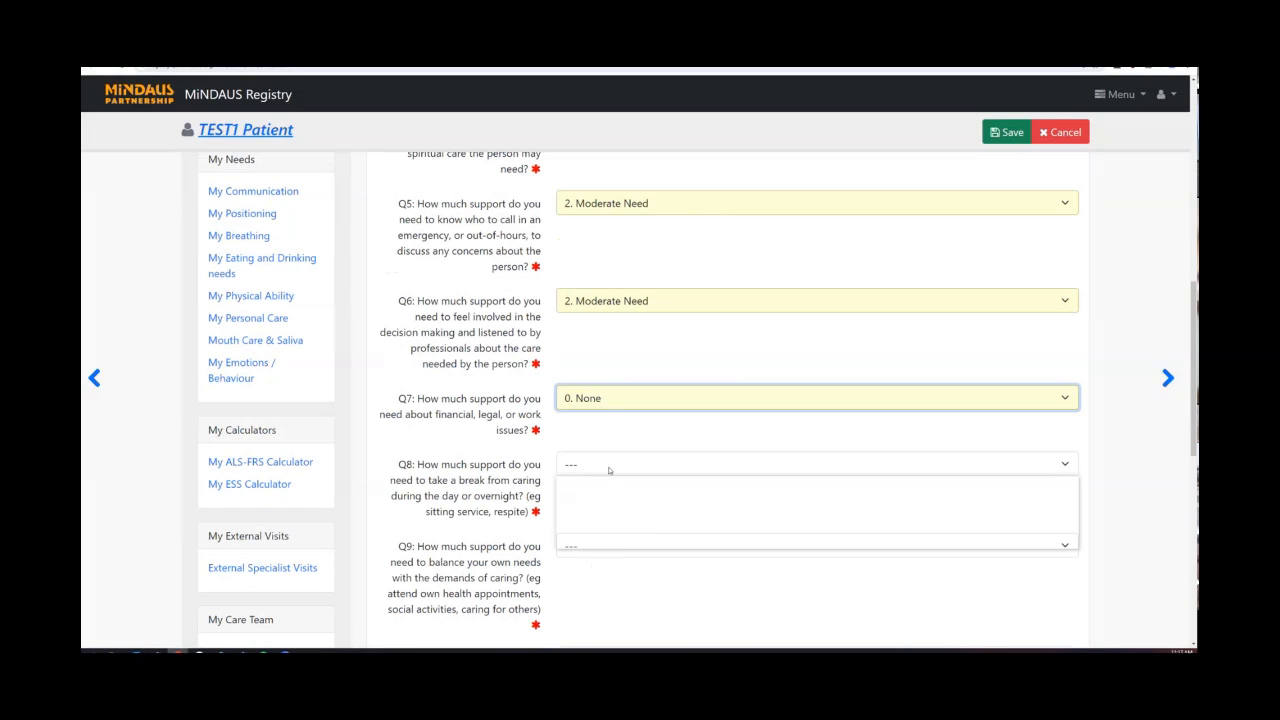
left_click(600, 511)
scroll(612, 420, "down", 2)
left_click(612, 420)
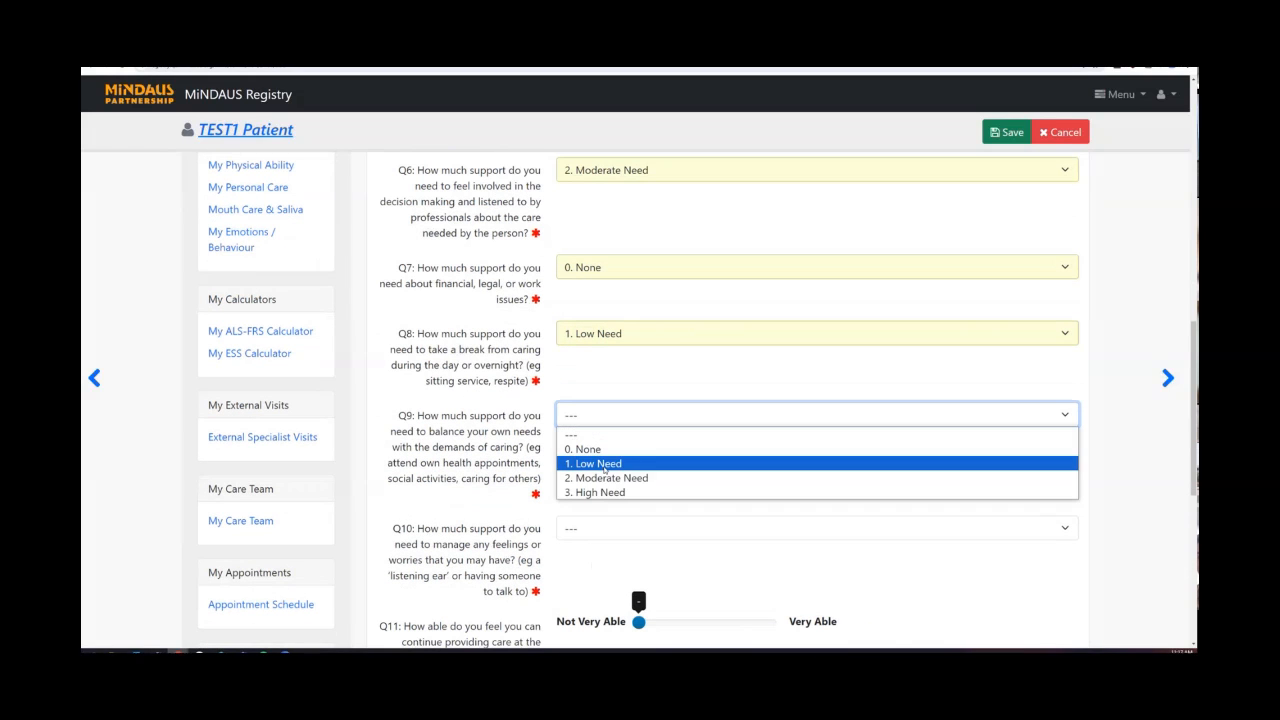
left_click(629, 470)
left_click(615, 528)
left_click(600, 605)
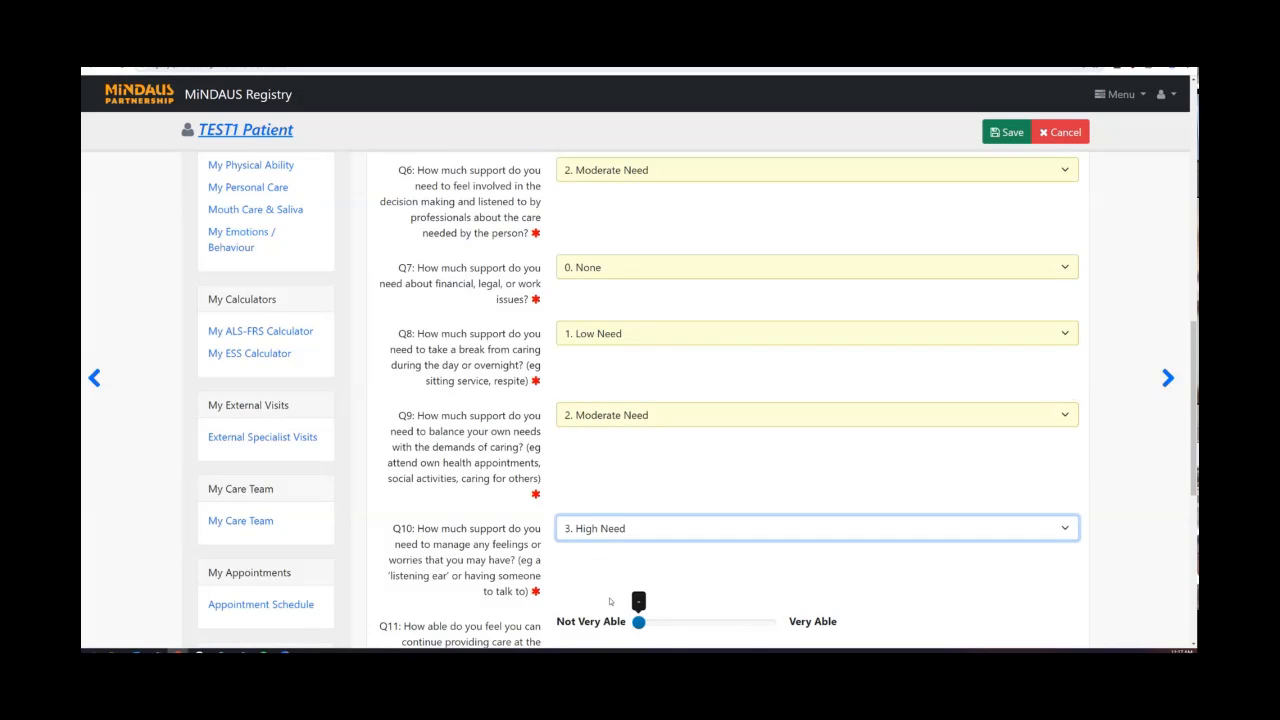
Rate Q11 caring ability as 2, answer No to Q12, and save the questionnaire.
scroll(640, 460, "down", 3)
left_click(669, 462)
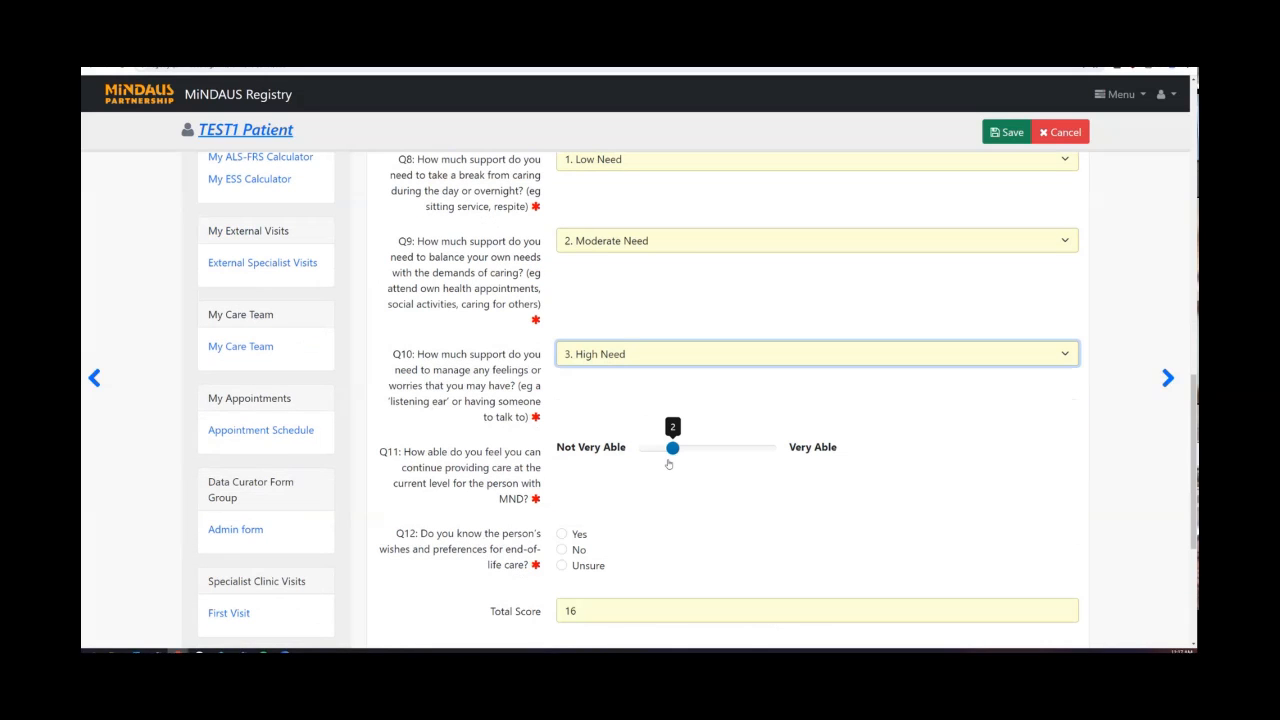
left_click(561, 549)
scroll(732, 555, "down", 5)
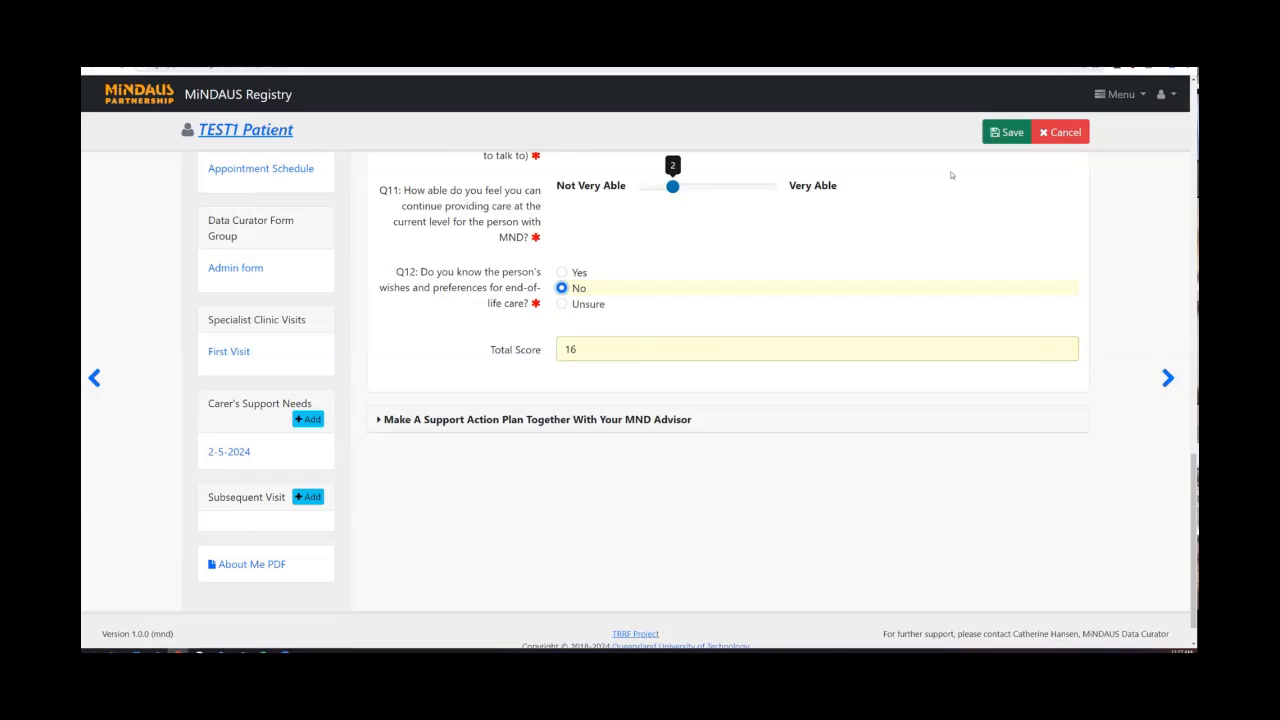
left_click(1005, 135)
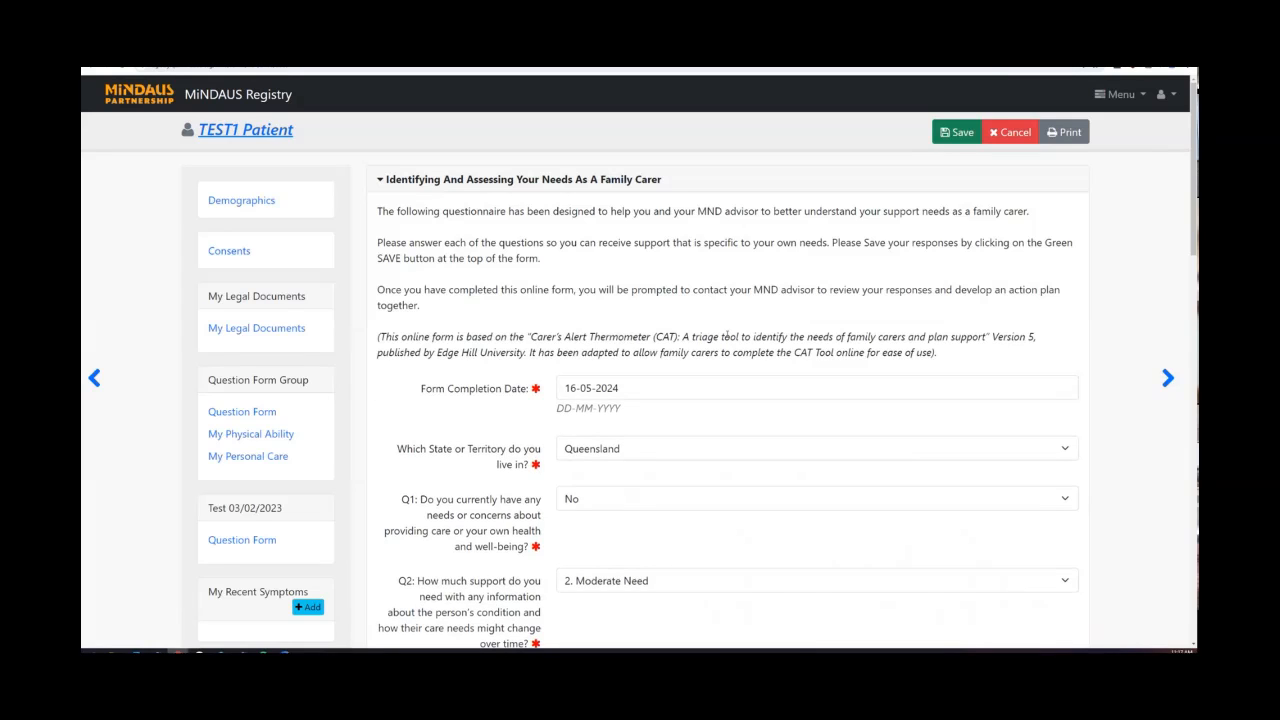
Scroll to the bottom to confirm Total Score 16 and the 16-5-2024 entry in the sidebar.
scroll(622, 315, "down", 9)
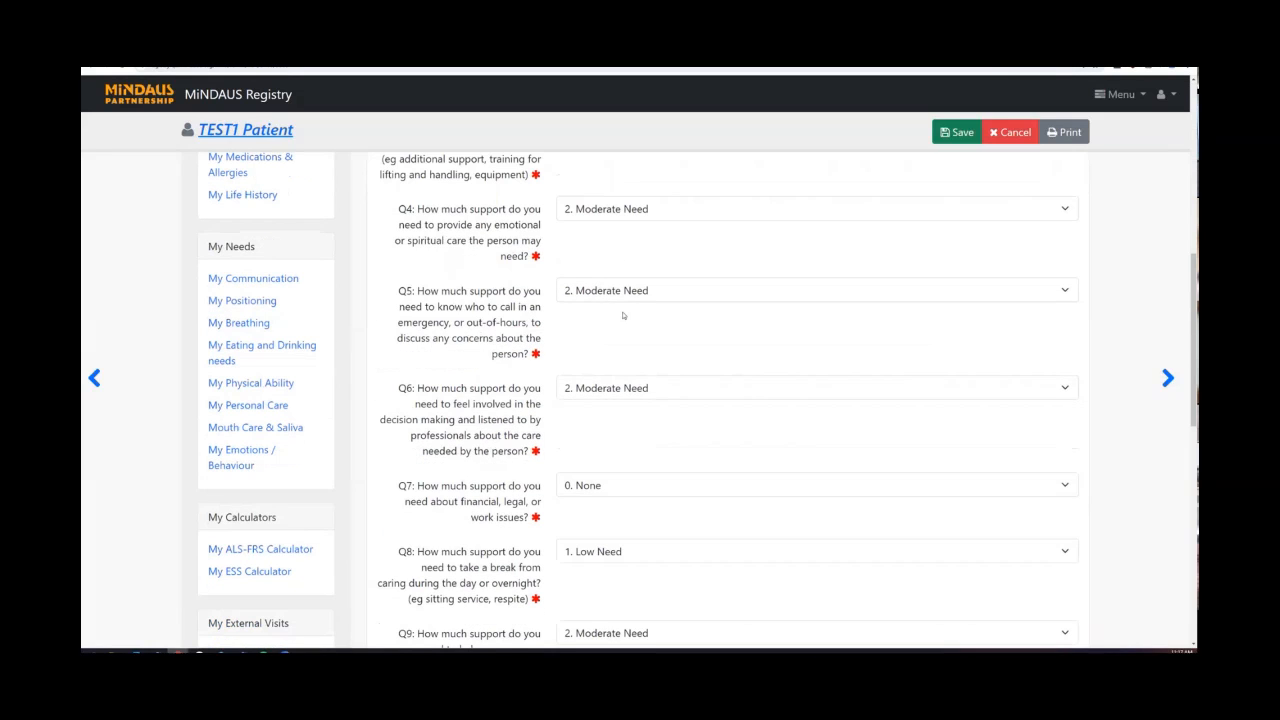
scroll(622, 315, "down", 4)
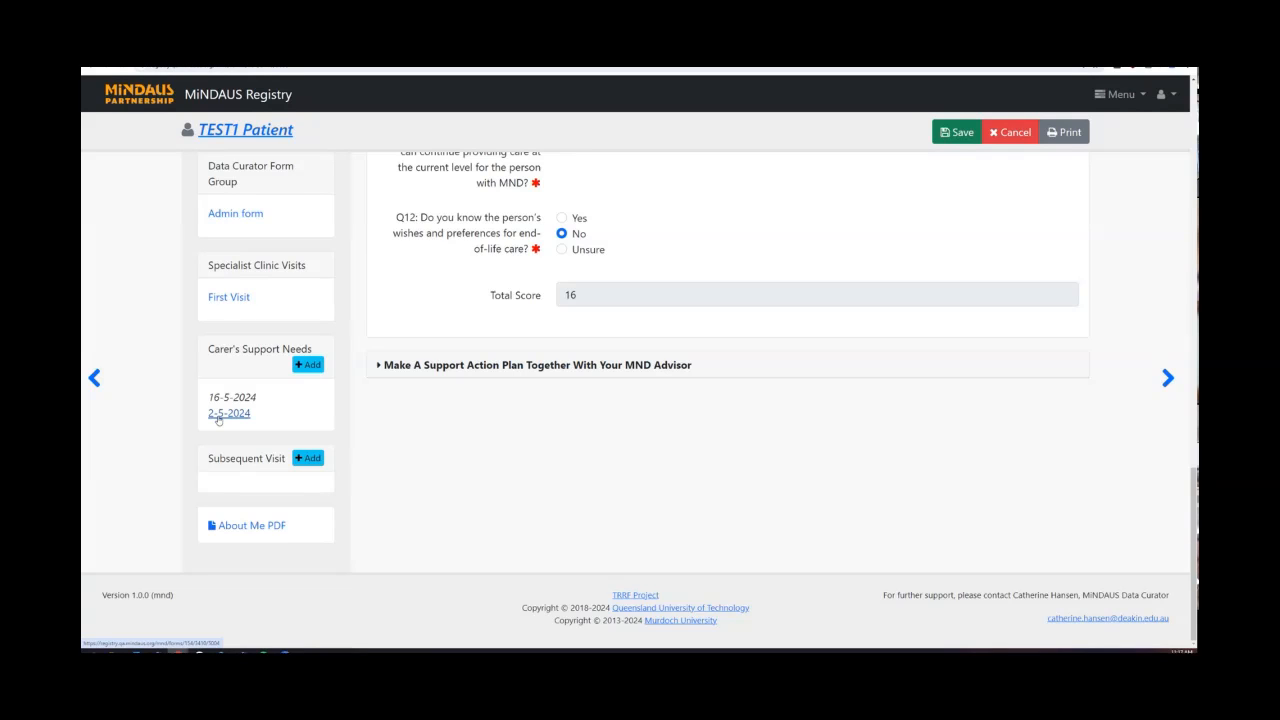
Open the 2-5-2024 questionnaire and scroll down to Q12 Yes, Q12a No and Total Score 13.
left_click(229, 413)
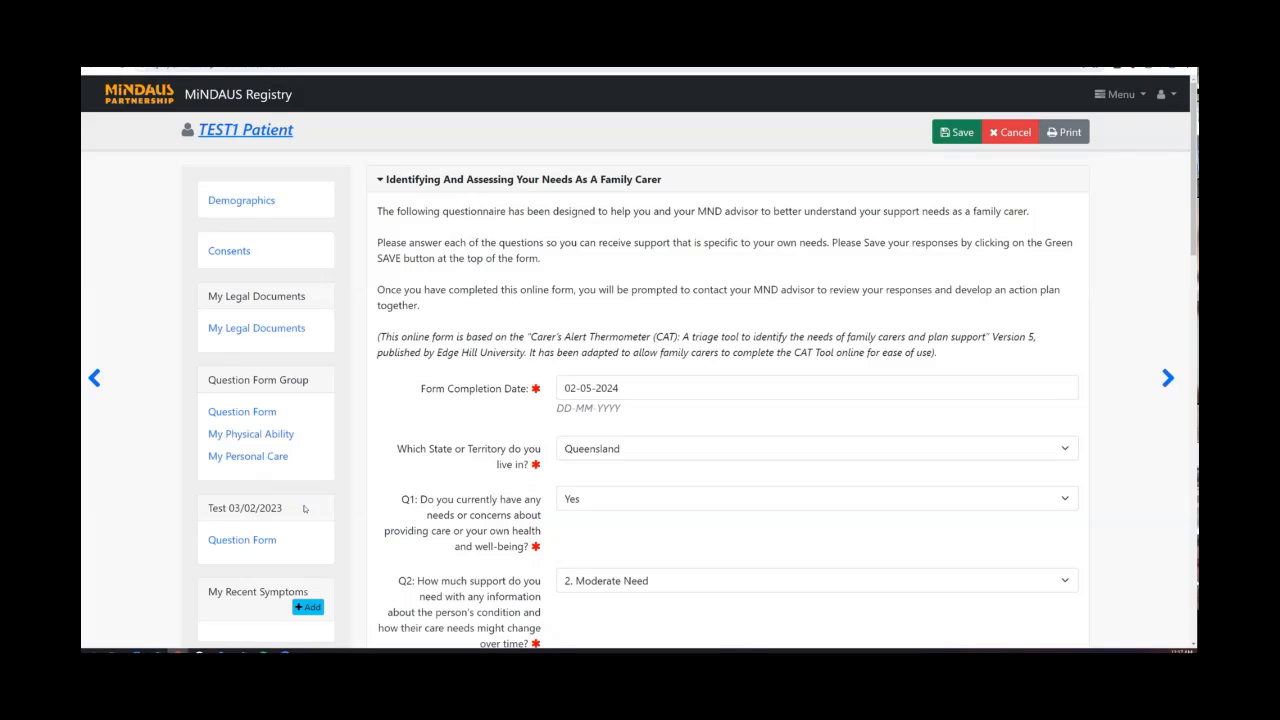
scroll(715, 451, "down", 8)
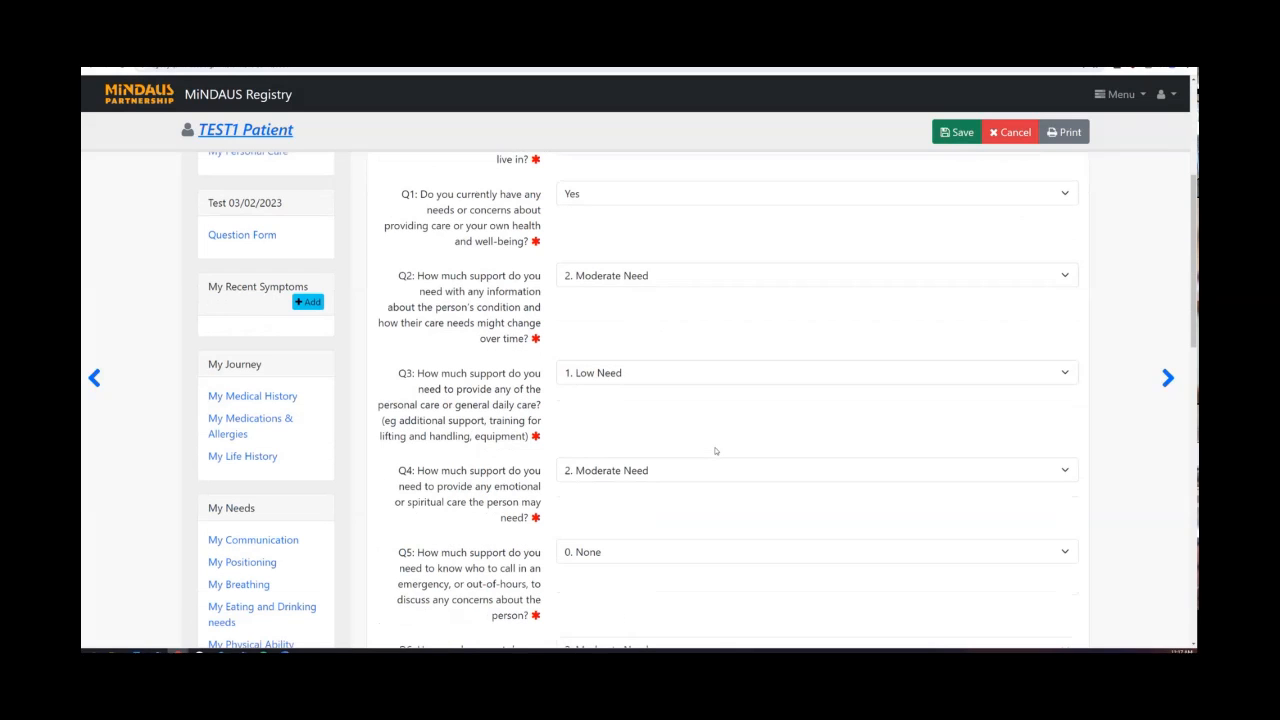
scroll(715, 451, "down", 4)
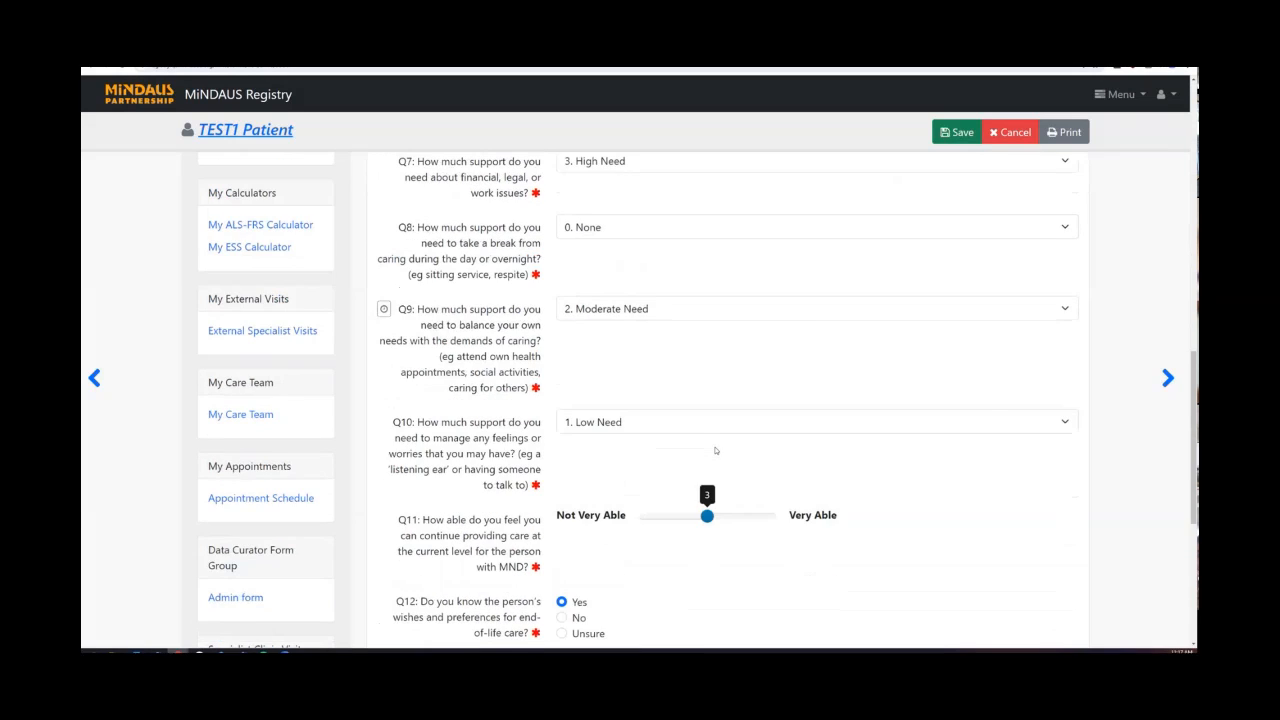
scroll(715, 451, "down", 1)
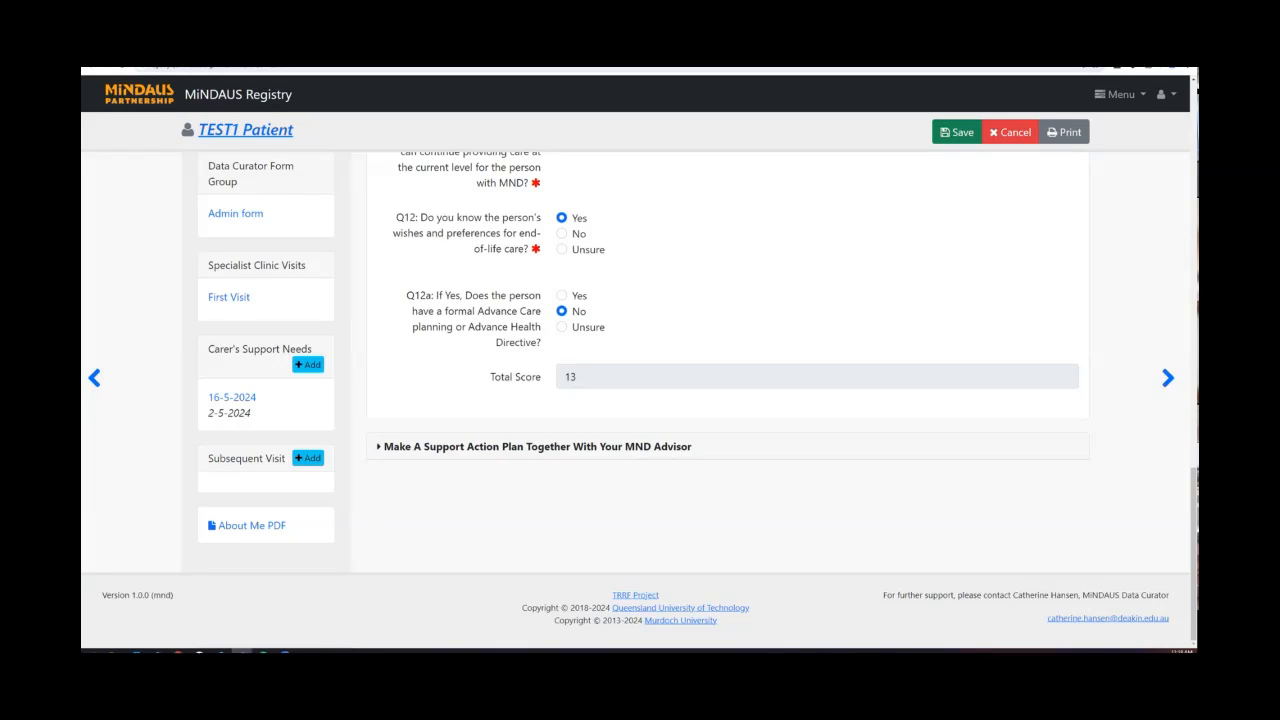
Expand the 'Make A Support Action Plan Together With Your MND Advisor' section and read the state contacts.
left_click(378, 449)
scroll(700, 380, "down", 3)
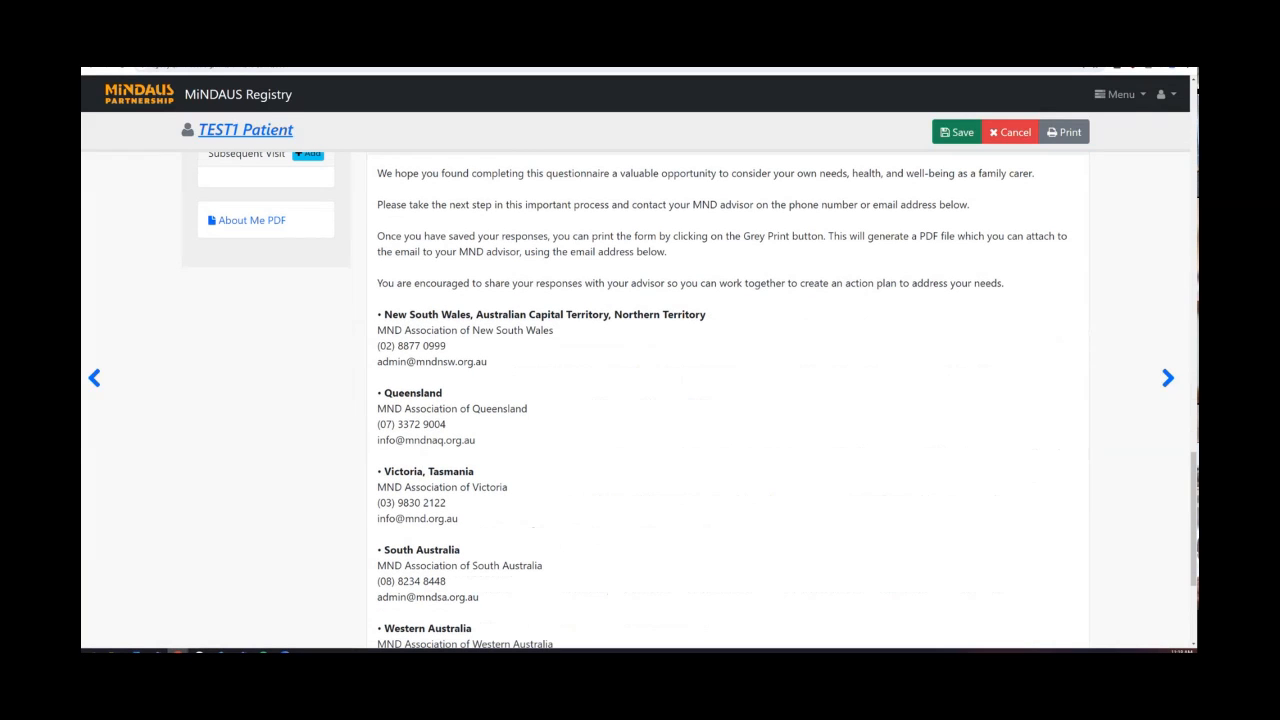
scroll(725, 160, "up", 1)
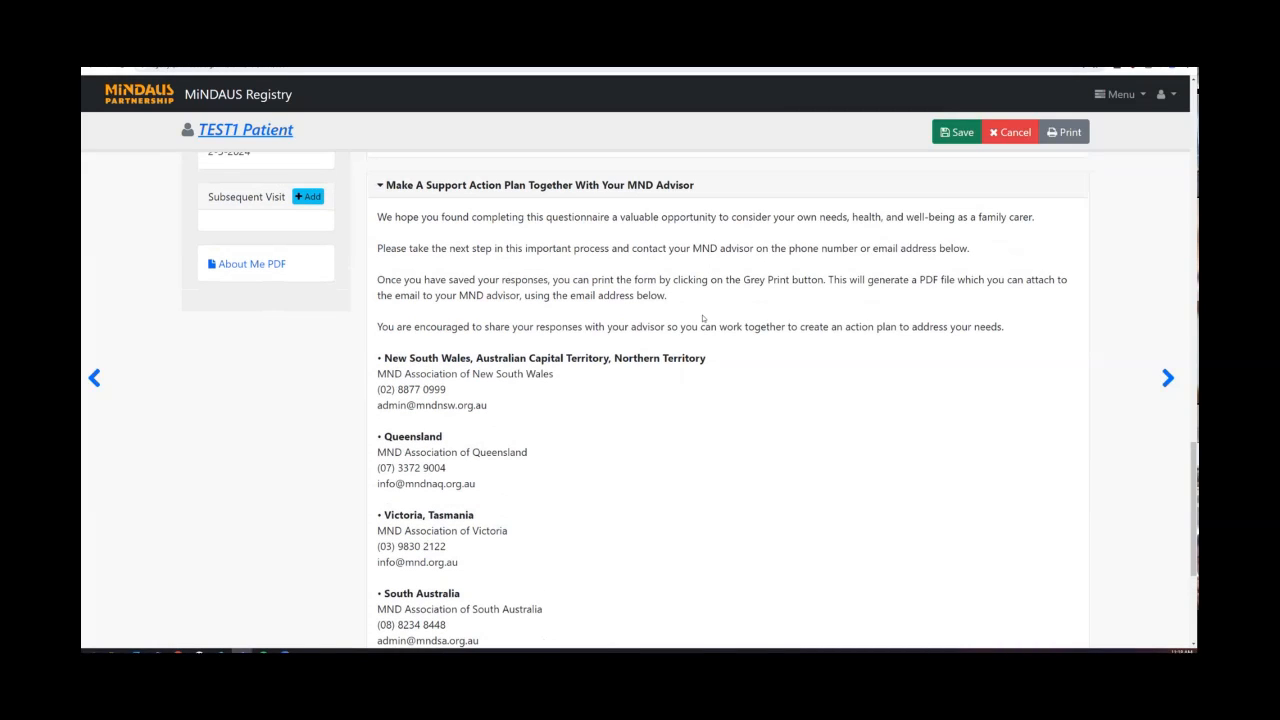